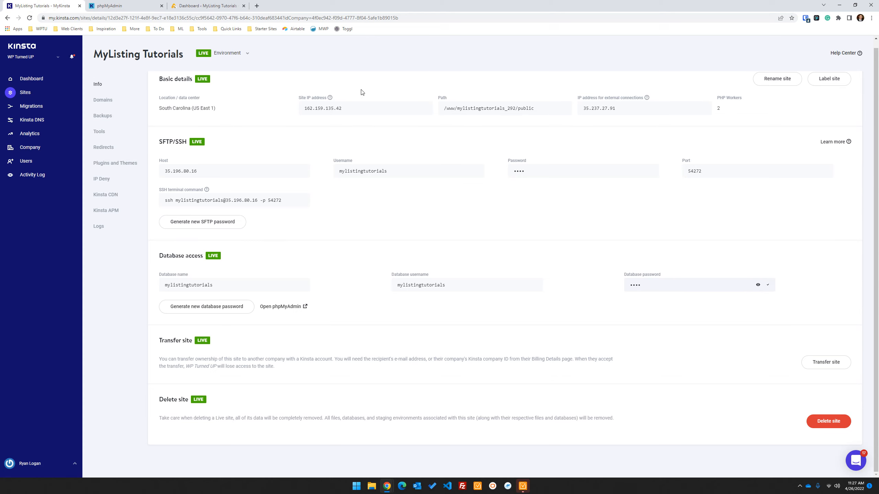
Step: Log in to phpMyAdmin for the site's database, filling in the username and the account password
{"action": "left_click", "coordinate": [107, 5]}
{"action": "key", "text": "ctrl+shift+l"}
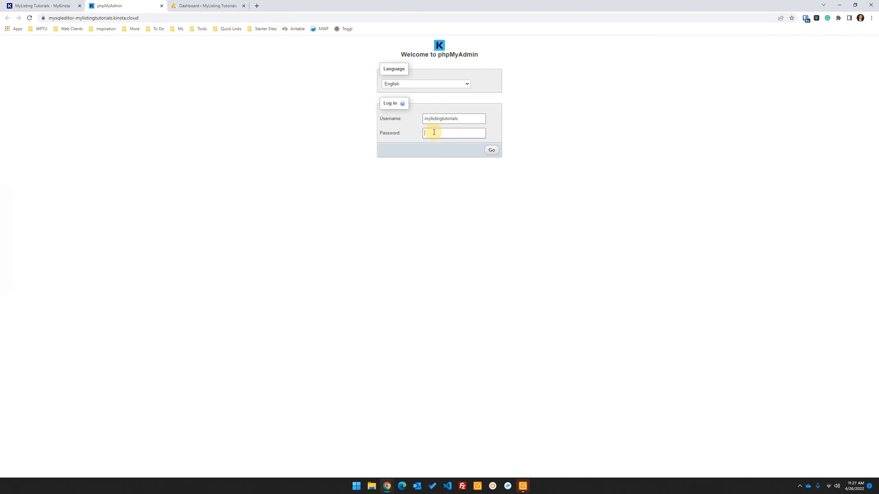
{"action": "left_click", "coordinate": [493, 149]}
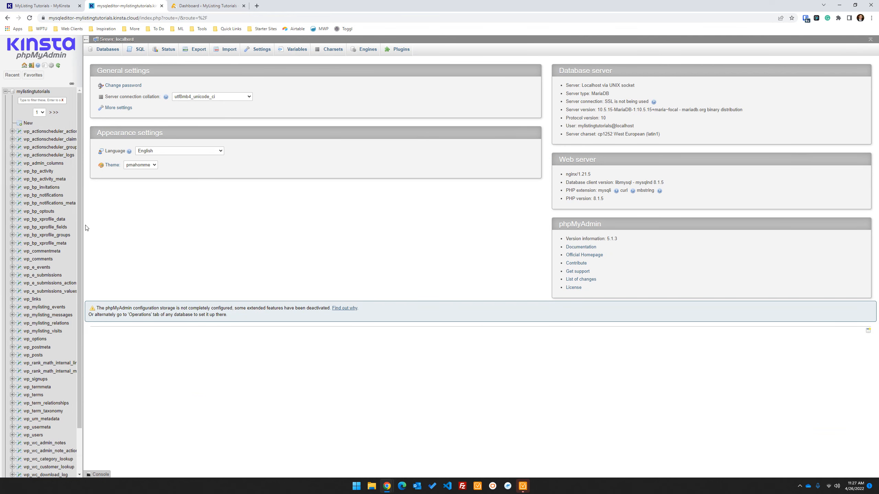
Step: Open the mylistingtutorials database structure and widen the navigation tree so the full table names fit
{"action": "left_click", "coordinate": [31, 75]}
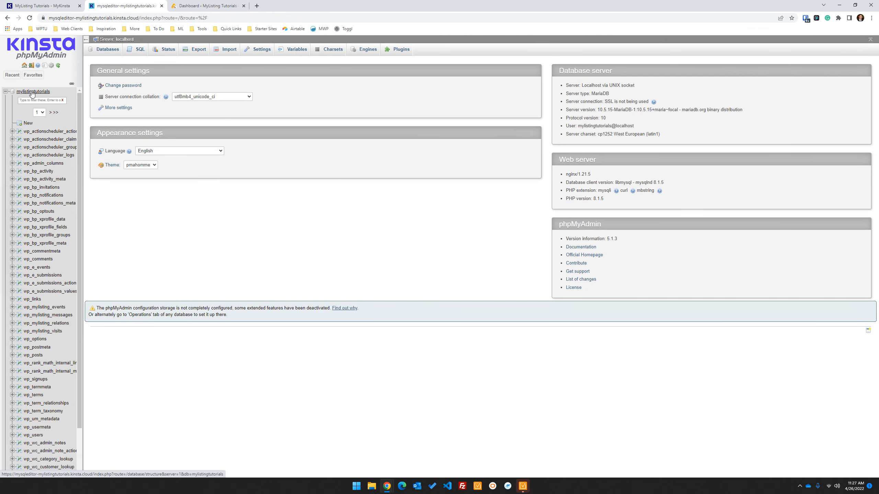
{"action": "left_click", "coordinate": [34, 92]}
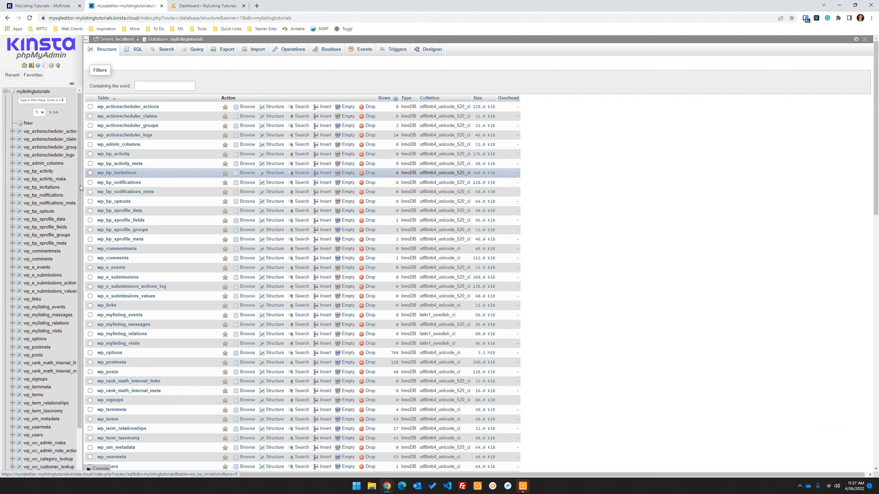
{"action": "left_click_drag", "start_coordinate": [82, 187], "coordinate": [122, 184]}
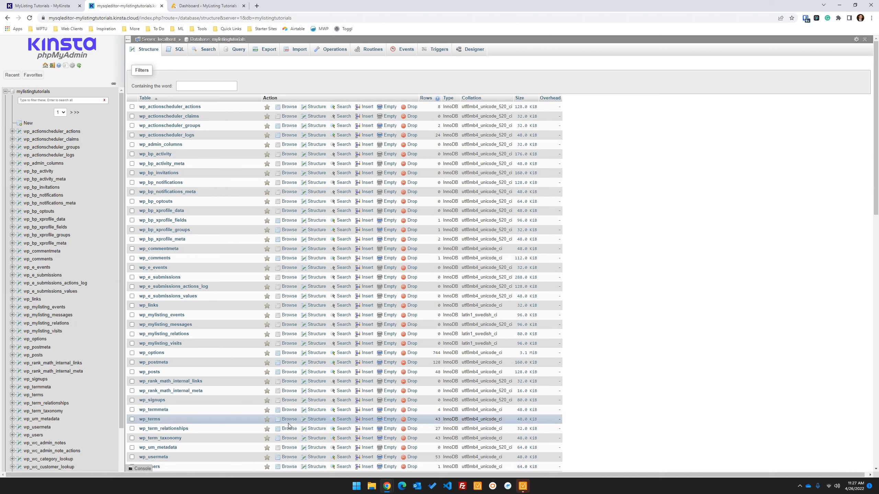
Step: Switch to the WordPress admin dashboard and look over its notices and widgets
{"action": "left_click", "coordinate": [218, 9]}
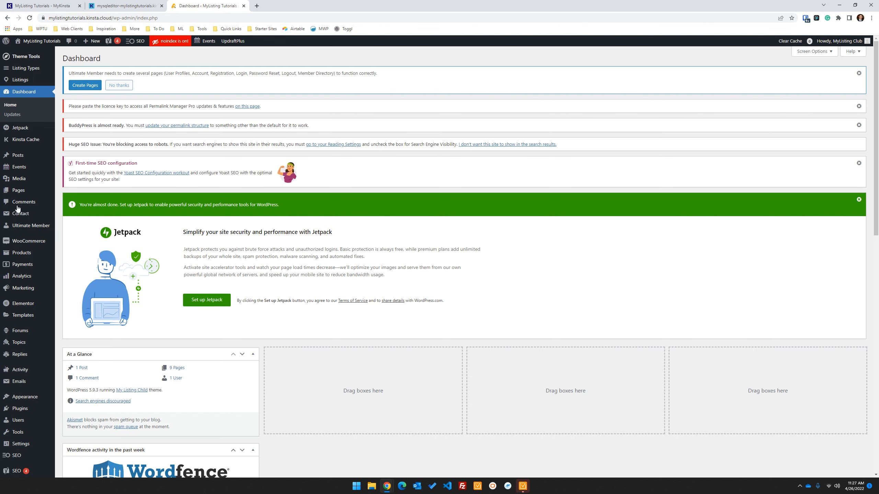
{"action": "scroll", "coordinate": [384, 249], "scroll_direction": "down", "scroll_amount": 10}
{"action": "scroll", "coordinate": [391, 253], "scroll_direction": "down", "scroll_amount": 4}
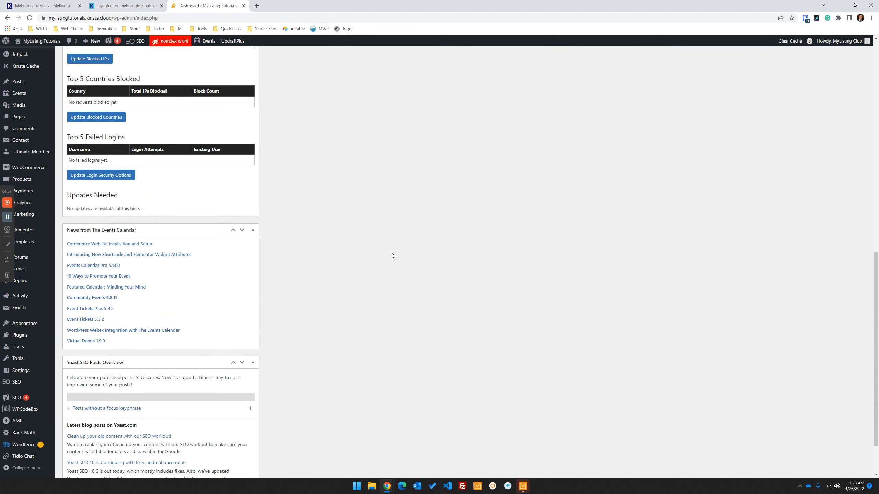
{"action": "scroll", "coordinate": [390, 249], "scroll_direction": "up", "scroll_amount": 14}
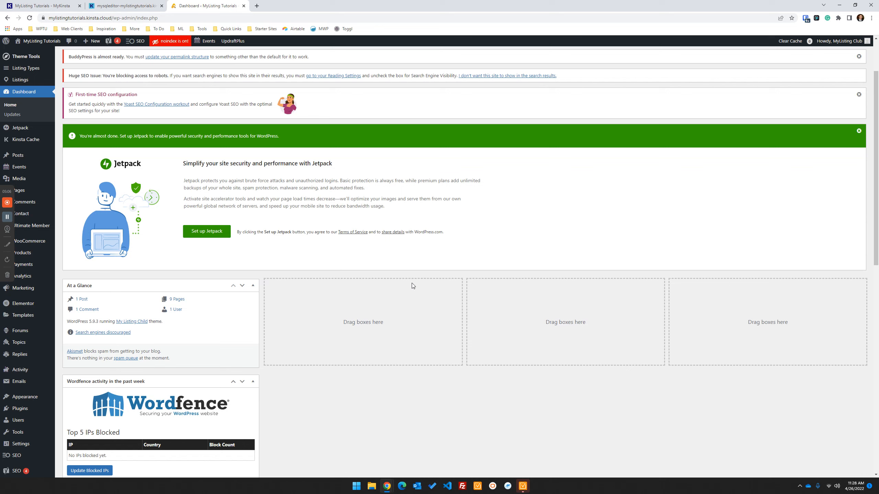
{"action": "left_click", "coordinate": [618, 210]}
Step: Open the list of installed themes in the WordPress admin
{"action": "mouse_move", "coordinate": [40, 177]}
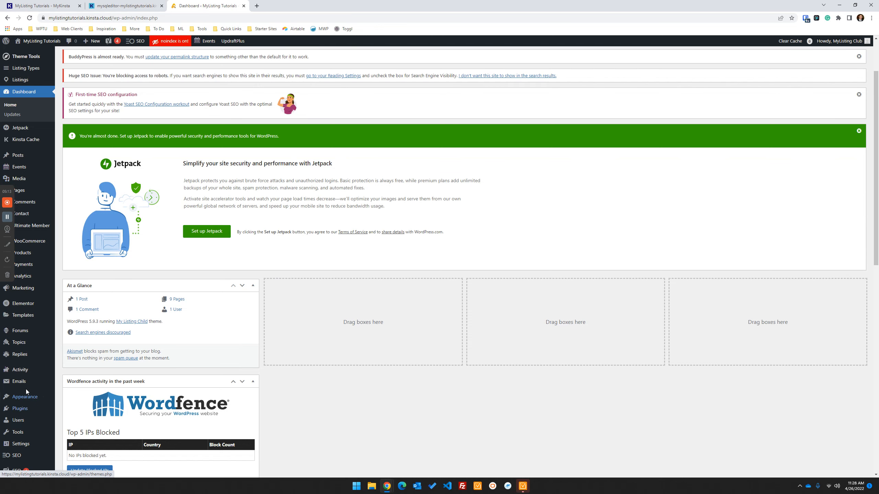
{"action": "mouse_move", "coordinate": [26, 398]}
{"action": "left_click", "coordinate": [71, 392]}
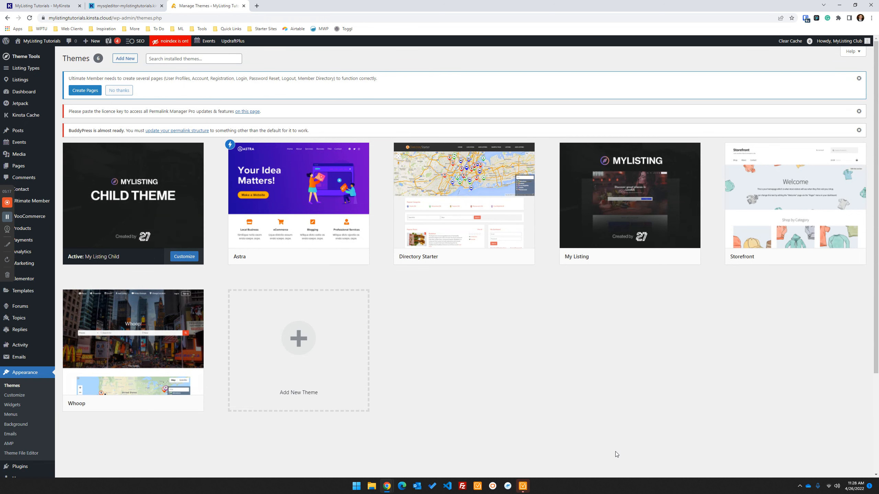
{"action": "left_click", "coordinate": [606, 349]}
Step: Delete the unused Astra and Directory Starter themes, confirming each deletion
{"action": "mouse_move", "coordinate": [271, 208]}
{"action": "mouse_move", "coordinate": [791, 199]}
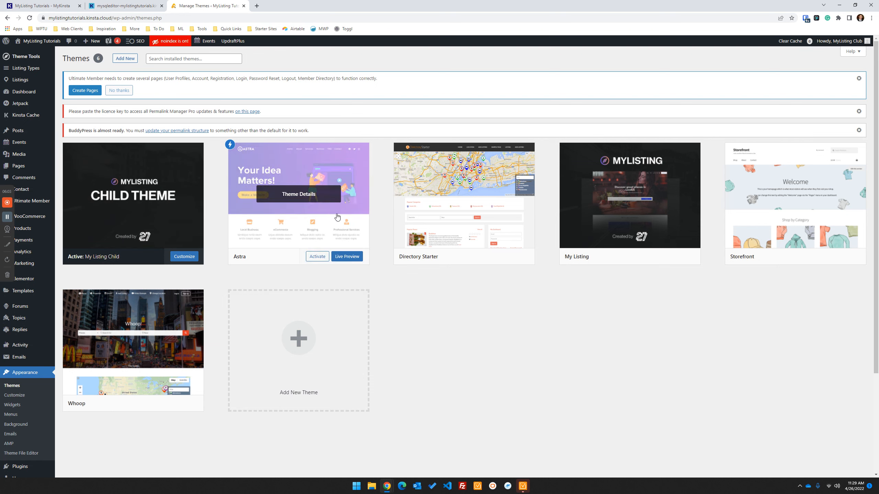
{"action": "left_click", "coordinate": [298, 189]}
{"action": "left_click", "coordinate": [700, 456]}
{"action": "left_click", "coordinate": [463, 70]}
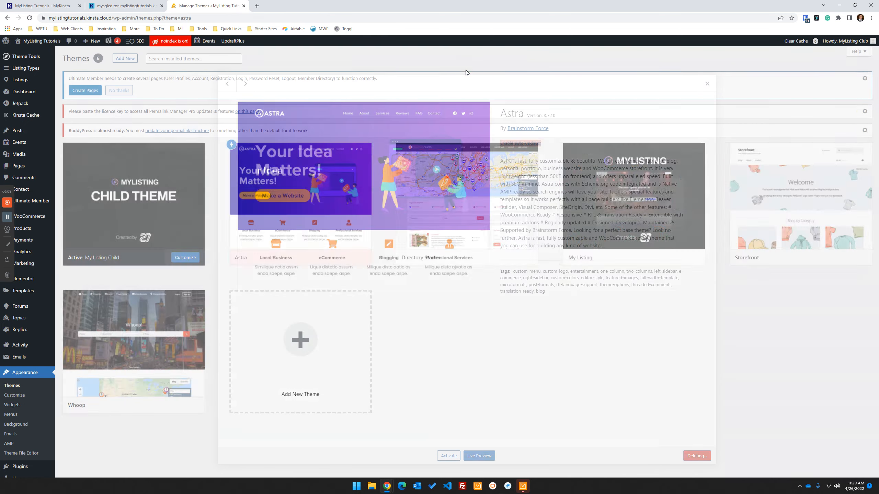
{"action": "left_click", "coordinate": [333, 197]}
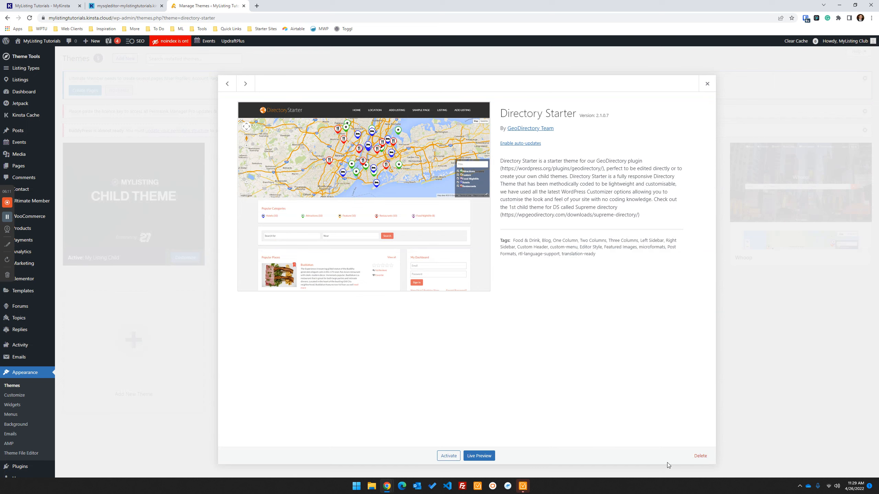
{"action": "left_click", "coordinate": [700, 456]}
{"action": "left_click", "coordinate": [473, 70]}
Step: Delete the unused Storefront and Whoop themes, confirming each deletion
{"action": "left_click", "coordinate": [494, 160]}
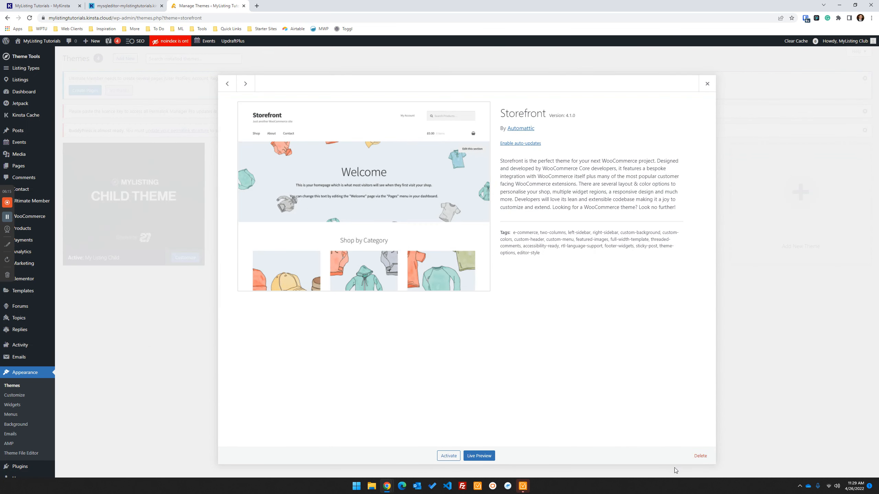
{"action": "left_click", "coordinate": [700, 456]}
{"action": "left_click", "coordinate": [476, 73]}
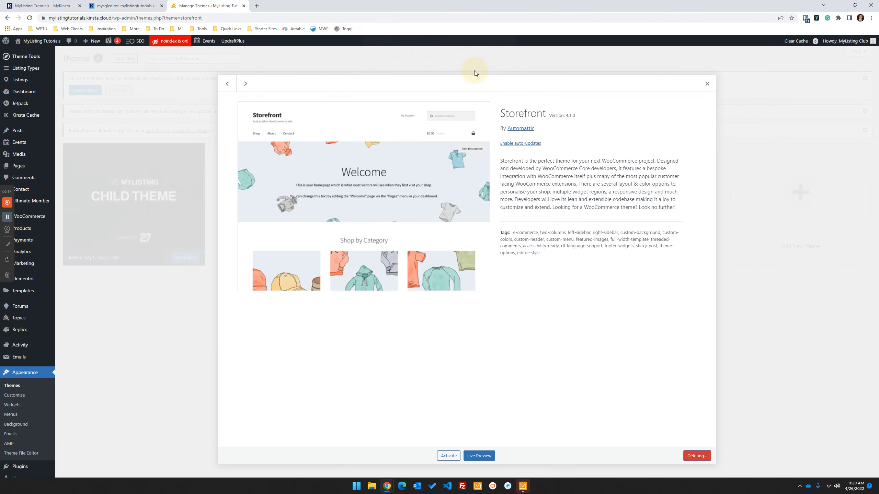
{"action": "left_click", "coordinate": [454, 207]}
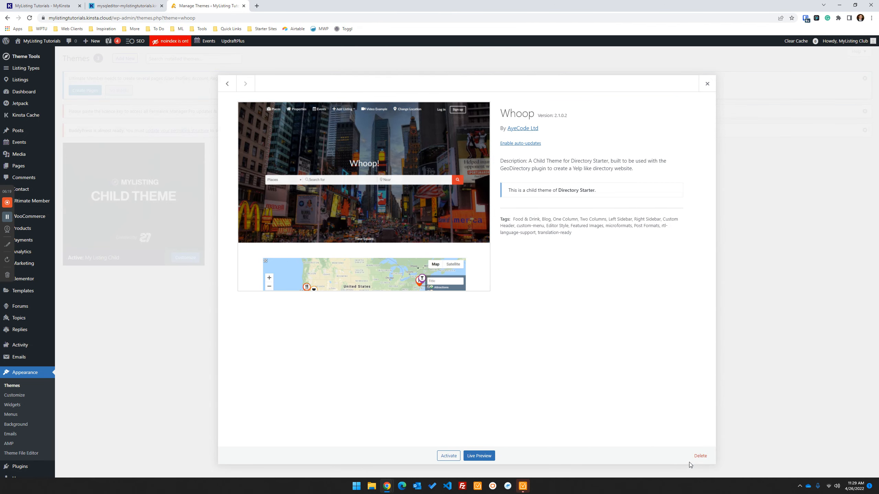
{"action": "left_click", "coordinate": [700, 456]}
{"action": "left_click", "coordinate": [472, 67]}
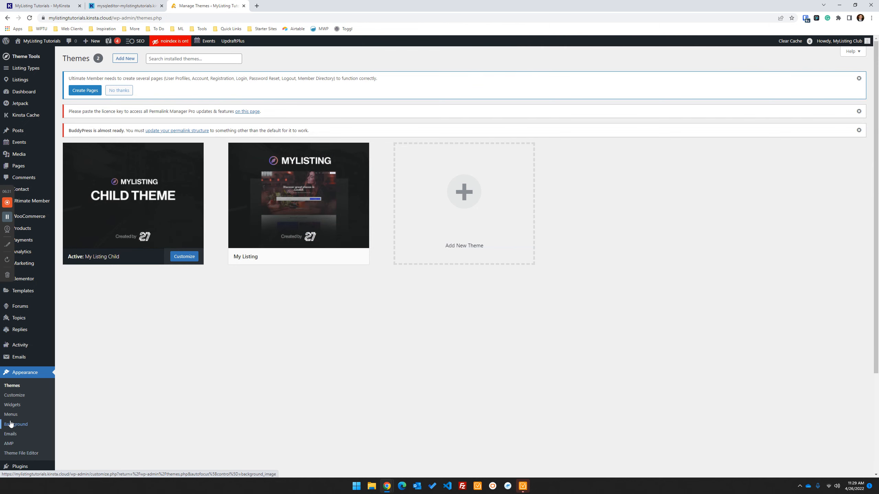
Step: Open the installed plugins list and review the plugins active on the site
{"action": "scroll", "coordinate": [21, 438], "scroll_direction": "down", "scroll_amount": 2}
{"action": "left_click", "coordinate": [21, 398]}
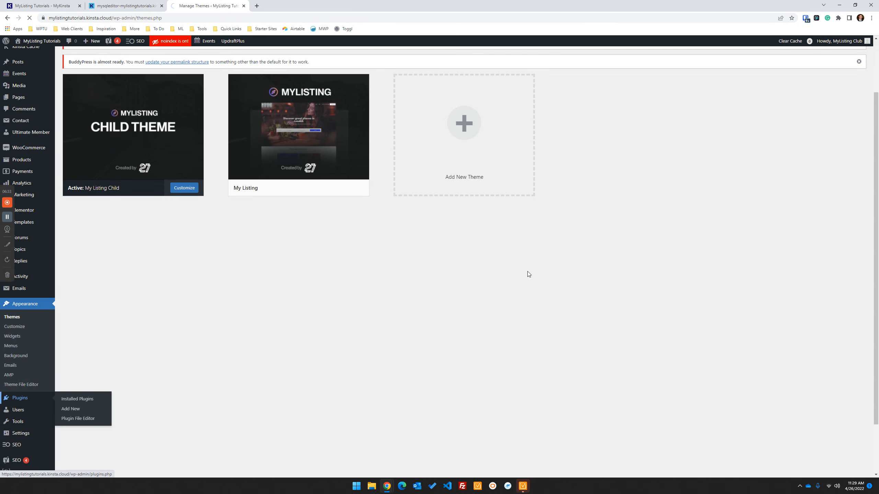
{"action": "scroll", "coordinate": [603, 306], "scroll_direction": "down", "scroll_amount": 5}
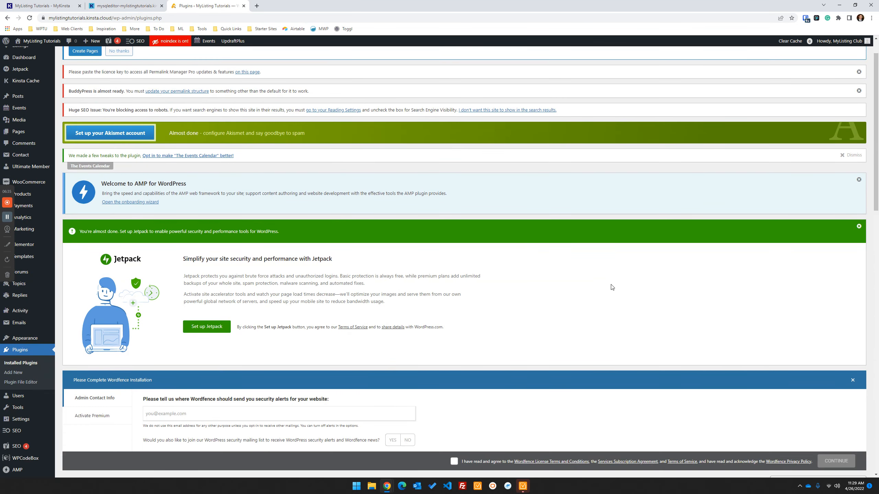
{"action": "scroll", "coordinate": [602, 308], "scroll_direction": "down", "scroll_amount": 15}
{"action": "scroll", "coordinate": [498, 359], "scroll_direction": "up", "scroll_amount": 9}
{"action": "scroll", "coordinate": [501, 366], "scroll_direction": "down", "scroll_amount": 8}
{"action": "scroll", "coordinate": [505, 367], "scroll_direction": "up", "scroll_amount": 9}
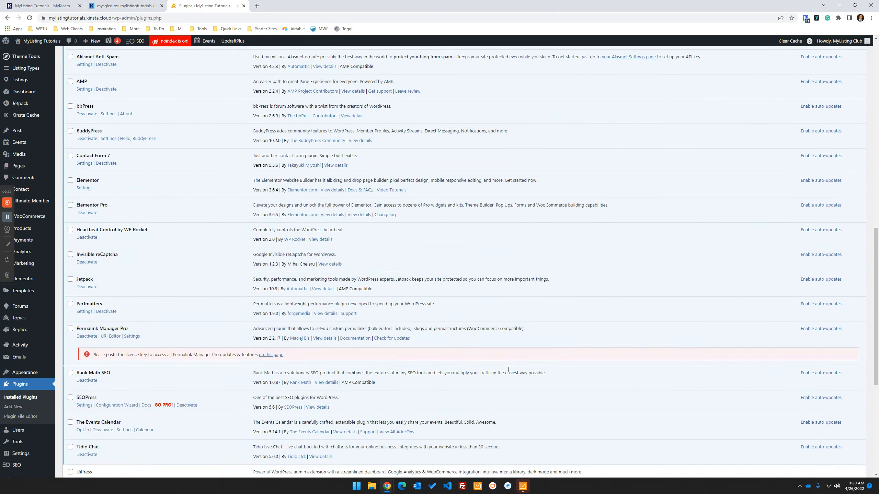
{"action": "scroll", "coordinate": [443, 353], "scroll_direction": "down", "scroll_amount": 7}
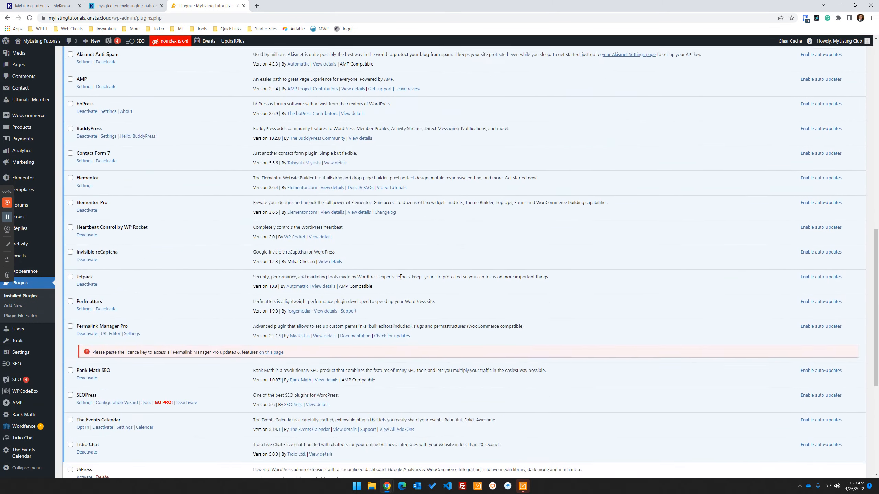
{"action": "scroll", "coordinate": [412, 257], "scroll_direction": "down", "scroll_amount": 3}
{"action": "scroll", "coordinate": [429, 247], "scroll_direction": "up", "scroll_amount": 20}
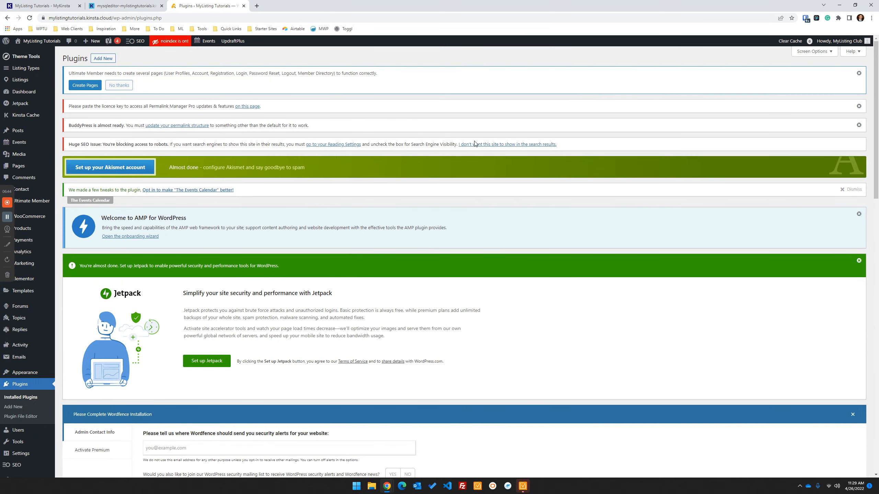
{"action": "scroll", "coordinate": [404, 199], "scroll_direction": "down", "scroll_amount": 4}
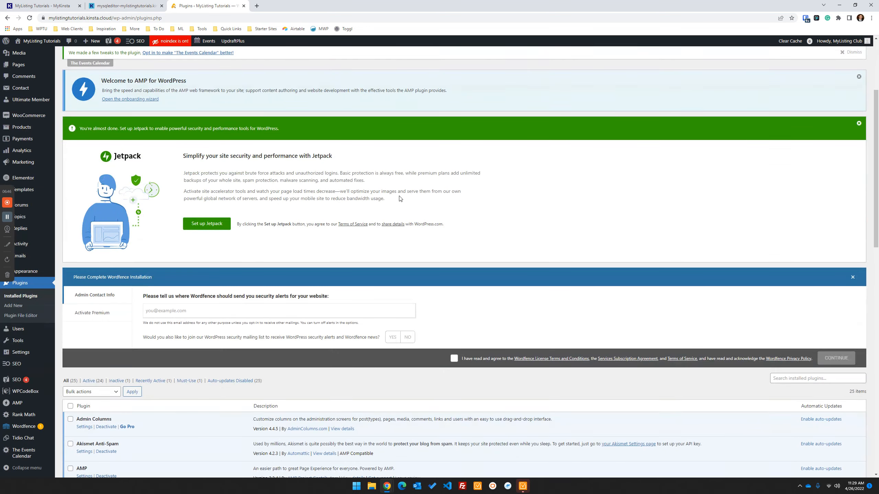
{"action": "scroll", "coordinate": [740, 264], "scroll_direction": "down", "scroll_amount": 6}
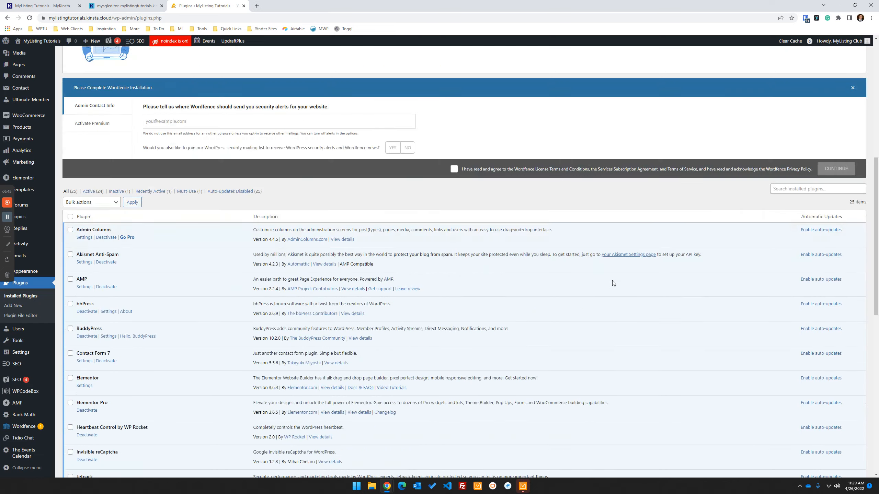
{"action": "scroll", "coordinate": [611, 282], "scroll_direction": "up", "scroll_amount": 1}
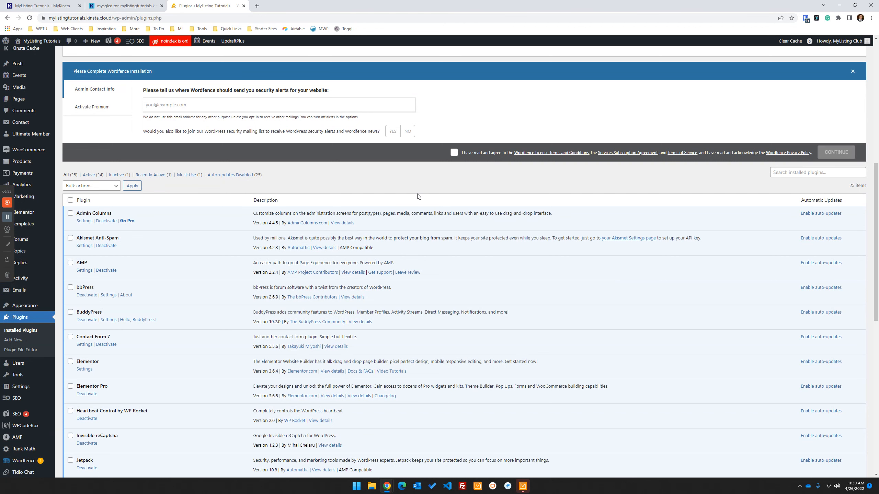
Step: Deactivate the Admin Columns and Akismet Anti-Spam plugins
{"action": "scroll", "coordinate": [373, 335], "scroll_direction": "down", "scroll_amount": 1}
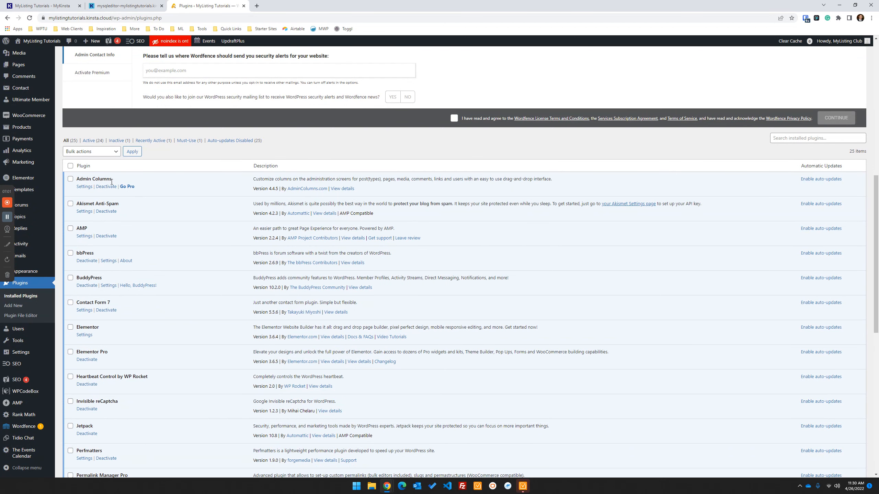
{"action": "left_click", "coordinate": [108, 194]}
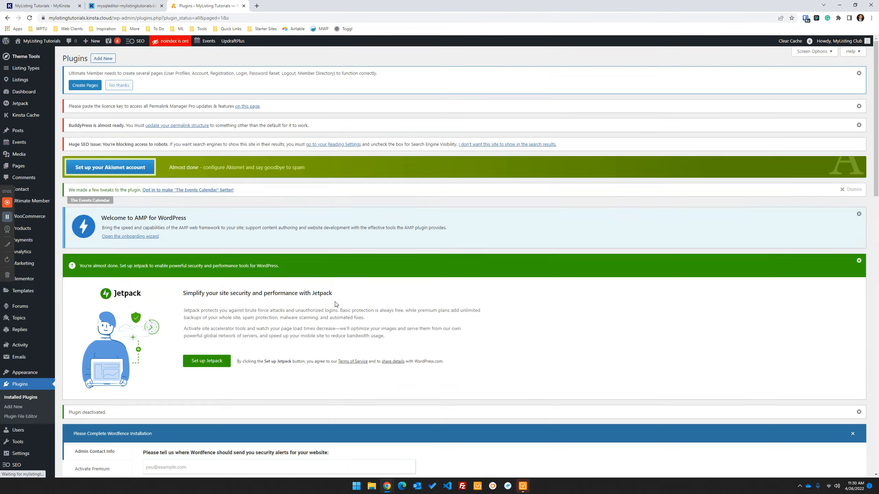
{"action": "scroll", "coordinate": [336, 303], "scroll_direction": "down", "scroll_amount": 10}
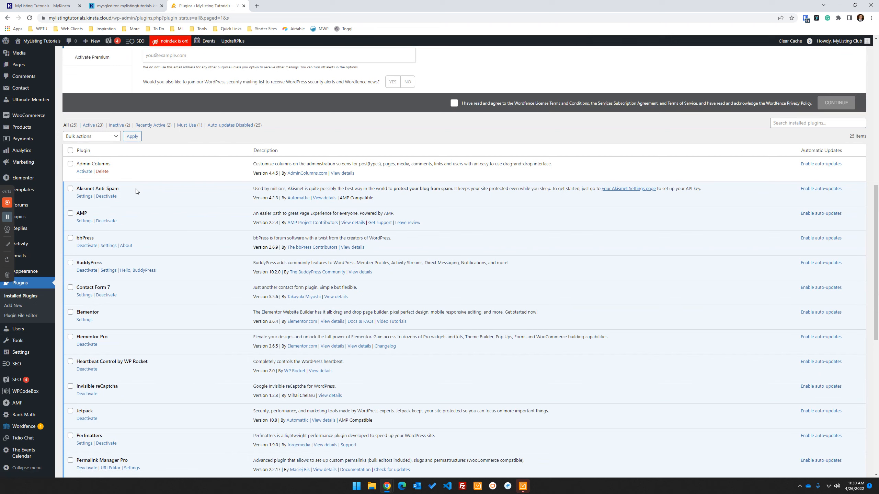
{"action": "left_click", "coordinate": [105, 196]}
Step: Deactivate the AMP, bbPress and BuddyPress plugins one after another
{"action": "scroll", "coordinate": [104, 277], "scroll_direction": "down", "scroll_amount": 10}
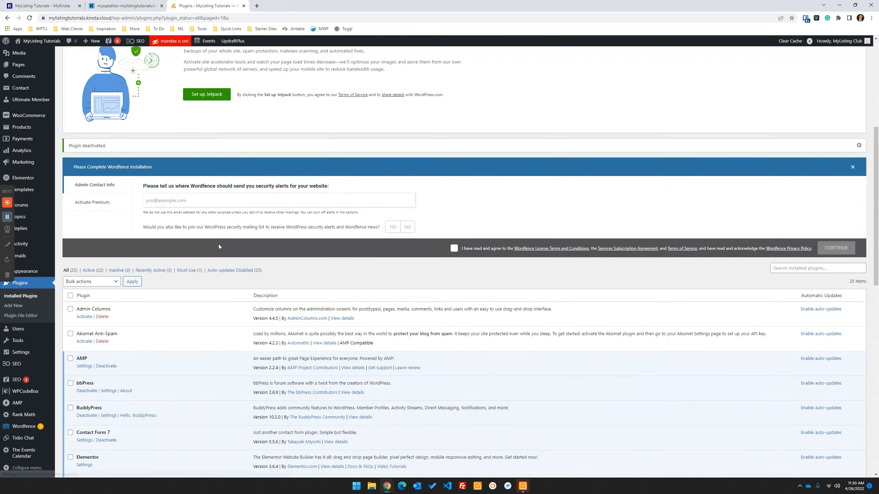
{"action": "scroll", "coordinate": [83, 266], "scroll_direction": "down", "scroll_amount": 2}
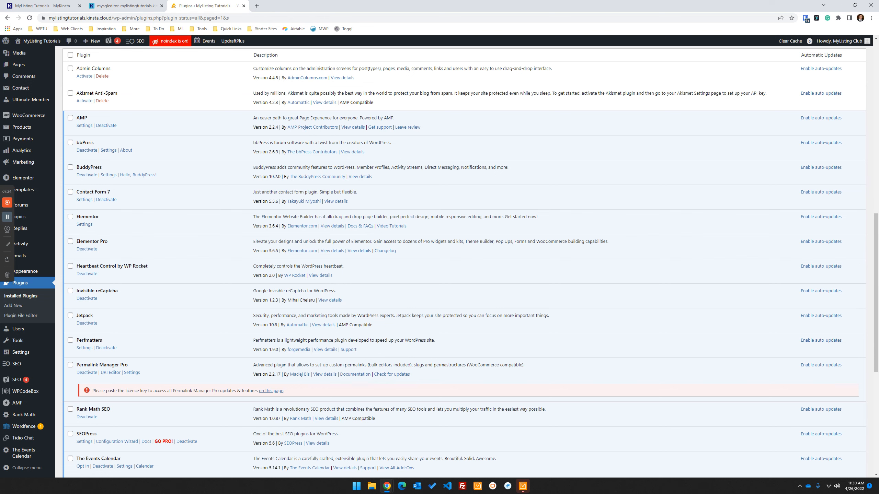
{"action": "left_click", "coordinate": [107, 126]}
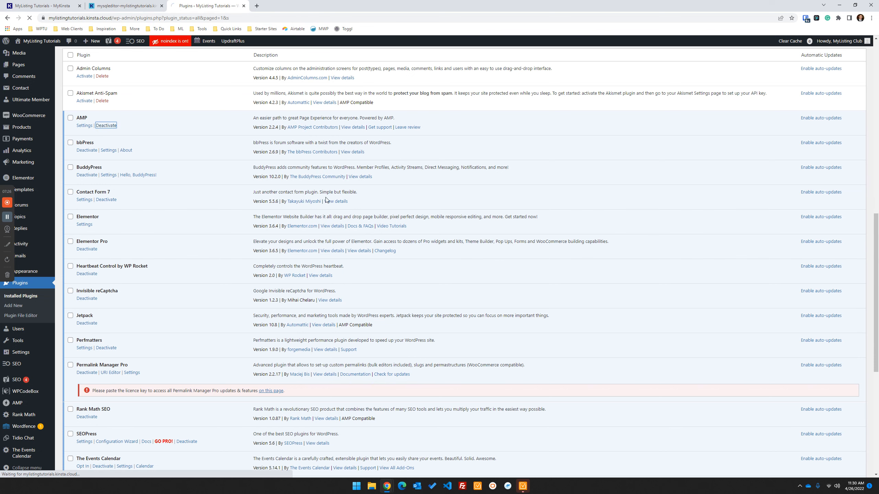
{"action": "scroll", "coordinate": [409, 307], "scroll_direction": "down", "scroll_amount": 10}
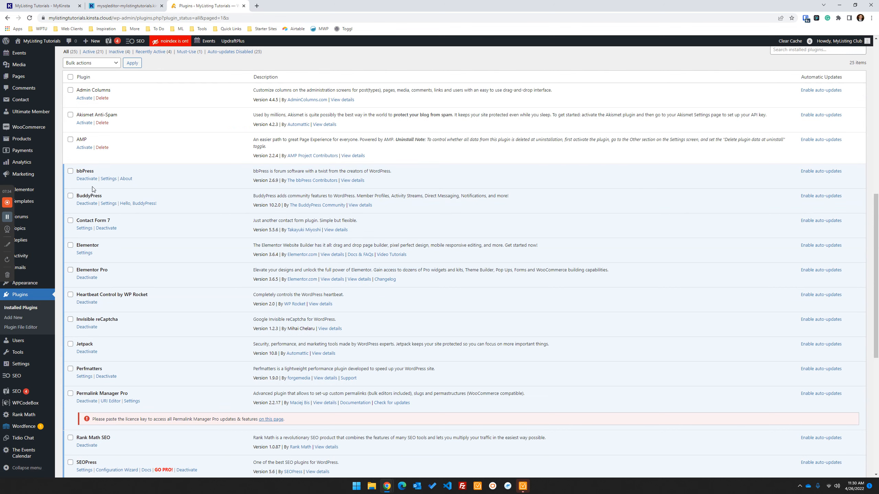
{"action": "left_click", "coordinate": [86, 178]}
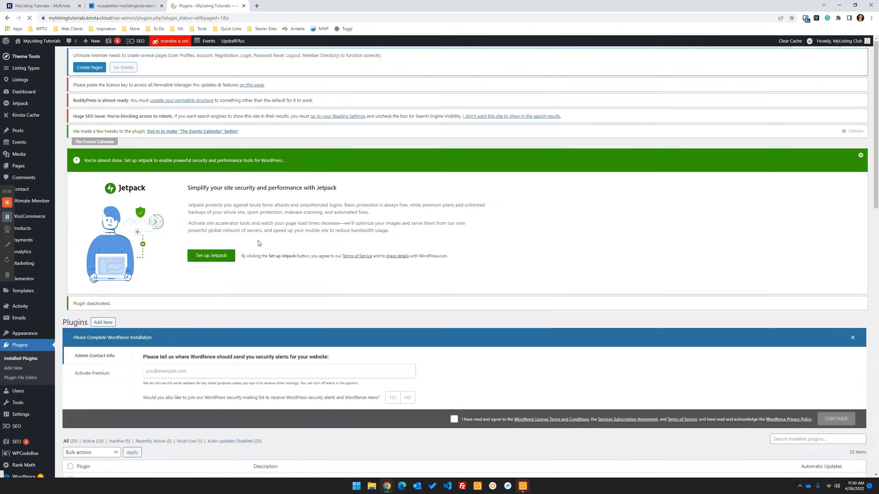
{"action": "scroll", "coordinate": [258, 243], "scroll_direction": "down", "scroll_amount": 10}
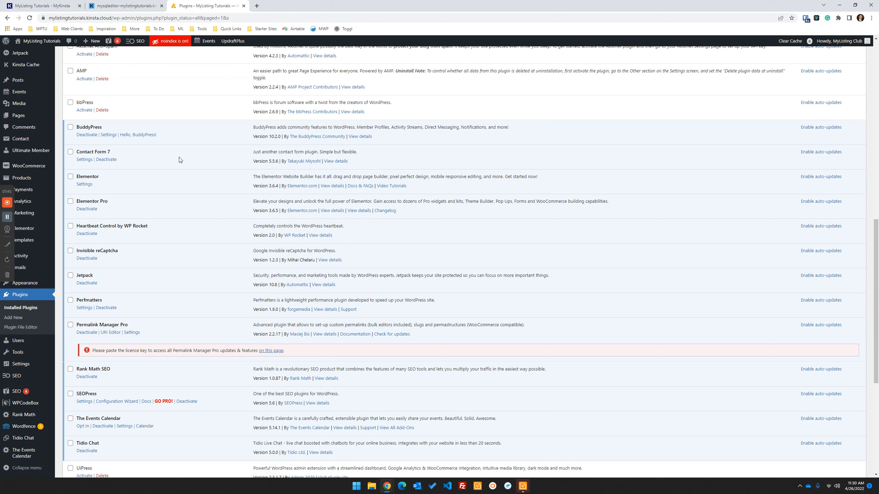
{"action": "left_click", "coordinate": [89, 135]}
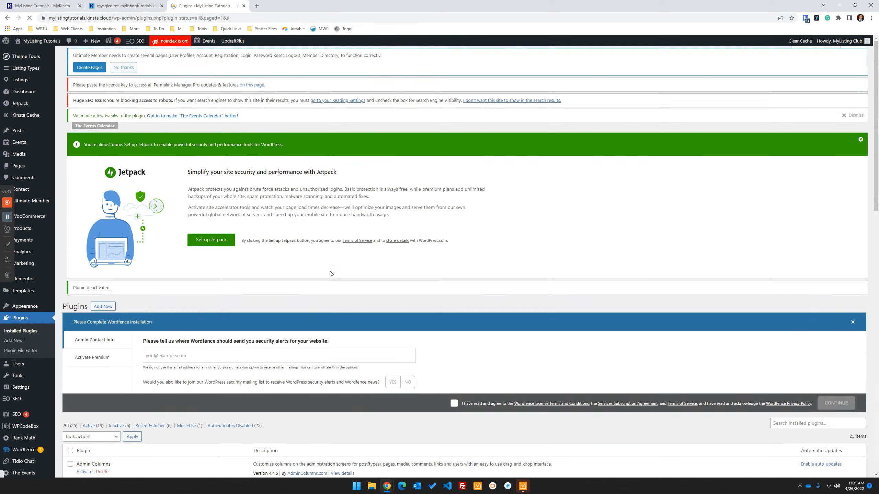
Step: Deactivate the Contact Form 7 and Heartbeat Control by WP Rocket plugins
{"action": "scroll", "coordinate": [290, 308], "scroll_direction": "down", "scroll_amount": 12}
{"action": "scroll", "coordinate": [290, 308], "scroll_direction": "down", "scroll_amount": 1}
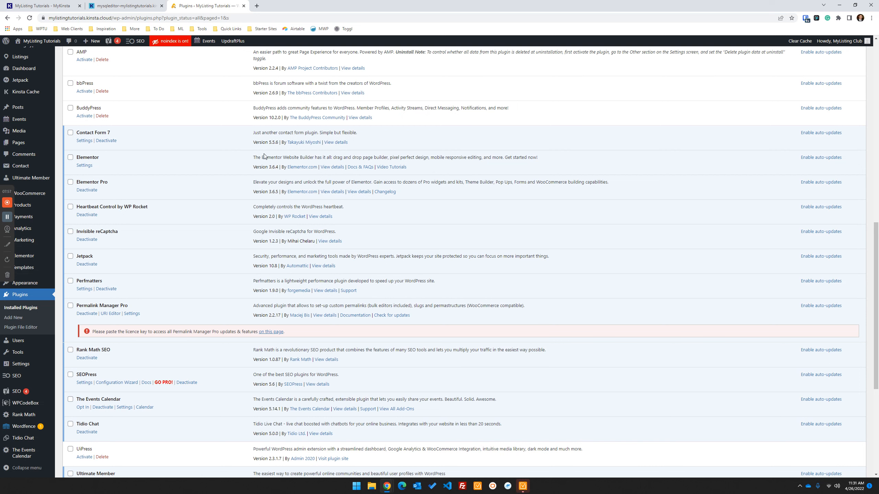
{"action": "left_click", "coordinate": [109, 141]}
{"action": "scroll", "coordinate": [147, 237], "scroll_direction": "down", "scroll_amount": 10}
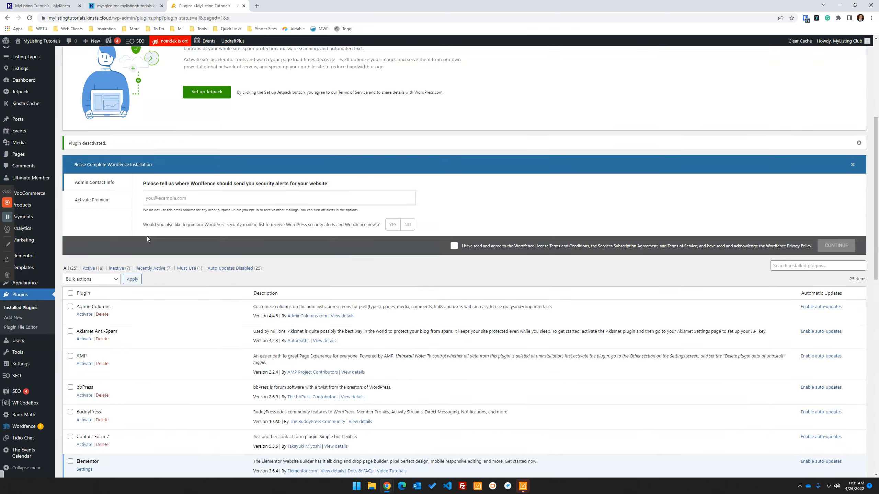
{"action": "scroll", "coordinate": [148, 245], "scroll_direction": "down", "scroll_amount": 2}
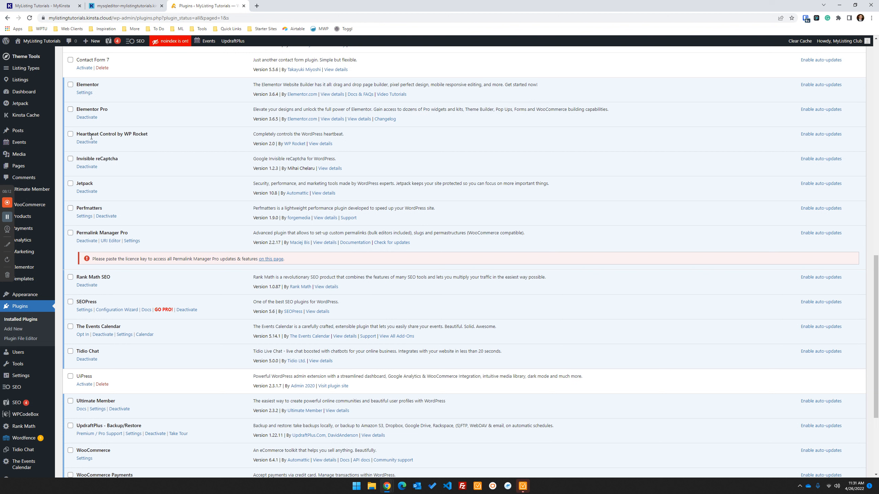
{"action": "left_click", "coordinate": [86, 141]}
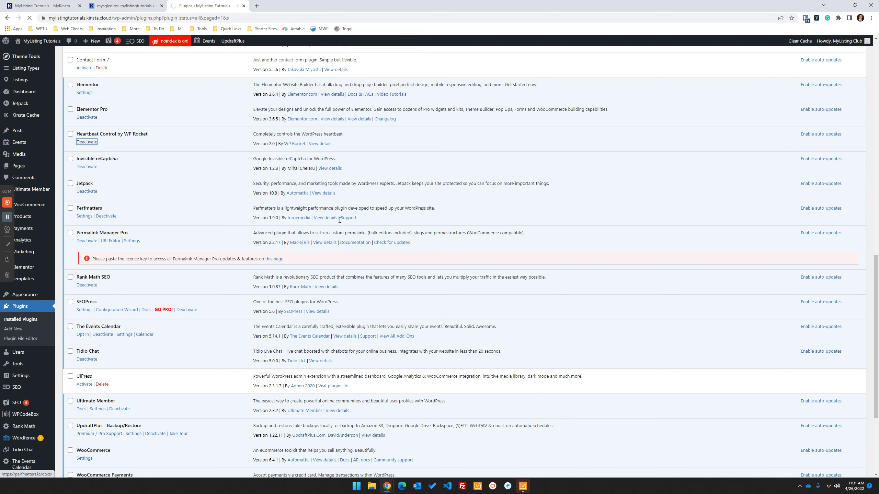
Step: Deactivate the Invisible reCaptcha and Jetpack plugins
{"action": "scroll", "coordinate": [188, 189], "scroll_direction": "down", "scroll_amount": 20}
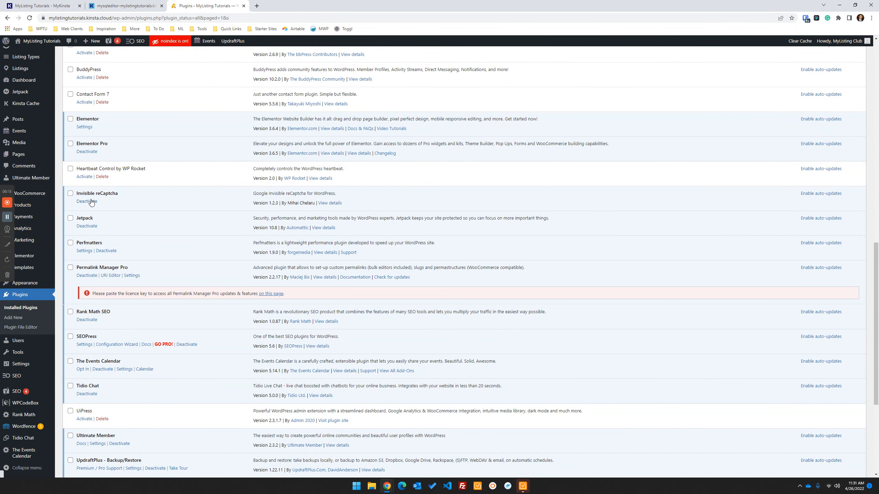
{"action": "left_click", "coordinate": [93, 202]}
{"action": "scroll", "coordinate": [241, 206], "scroll_direction": "down", "scroll_amount": 15}
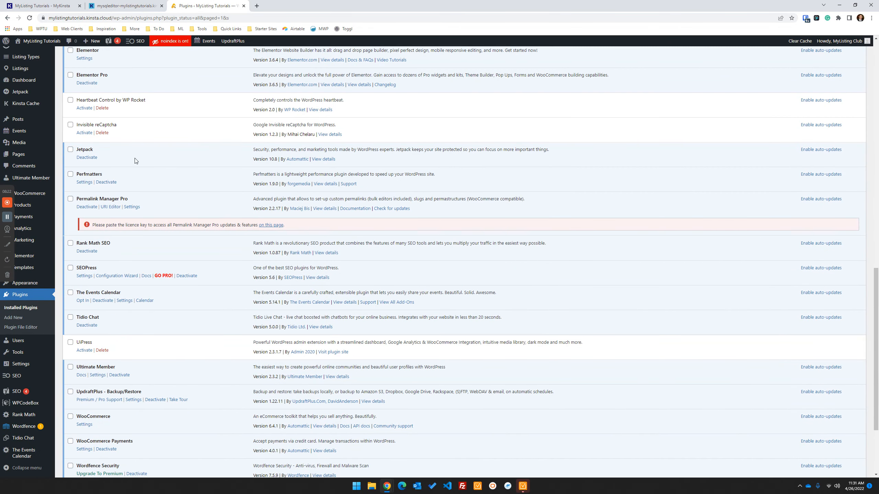
{"action": "left_click", "coordinate": [92, 159]}
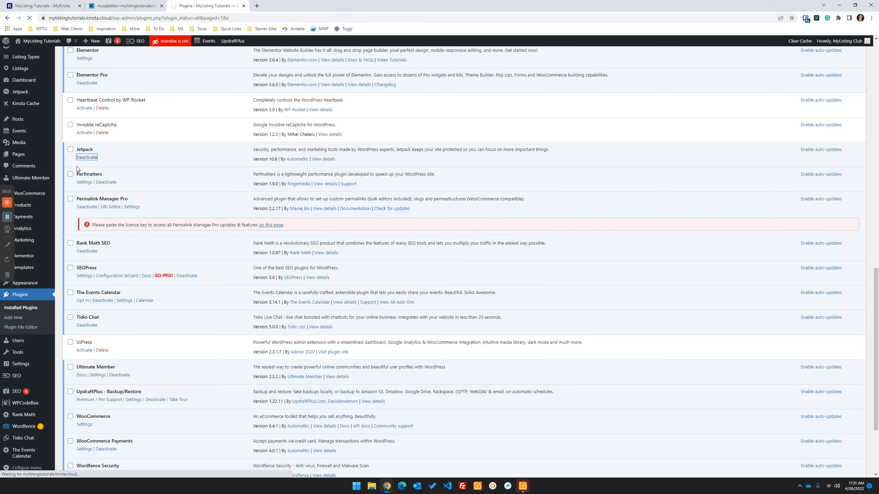
Step: Deactivate the redundant SEO plugins Yoast SEO and Rank Math SEO, keeping SEOPress active
{"action": "scroll", "coordinate": [152, 292], "scroll_direction": "down", "scroll_amount": 9}
{"action": "scroll", "coordinate": [153, 292], "scroll_direction": "down", "scroll_amount": 5}
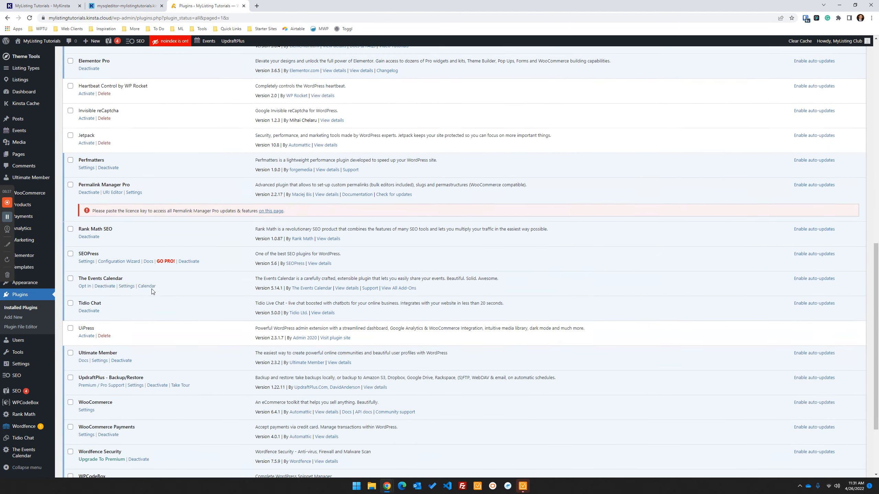
{"action": "scroll", "coordinate": [107, 202], "scroll_direction": "down", "scroll_amount": 2}
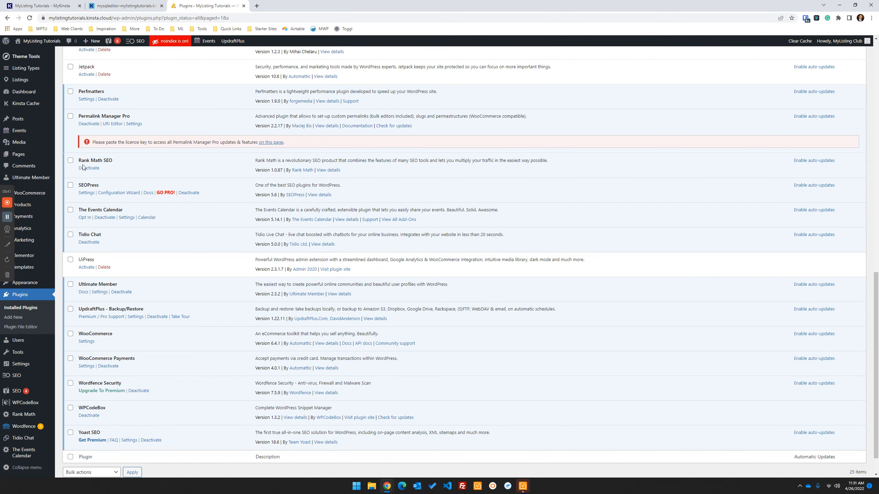
{"action": "scroll", "coordinate": [103, 312], "scroll_direction": "down", "scroll_amount": 1}
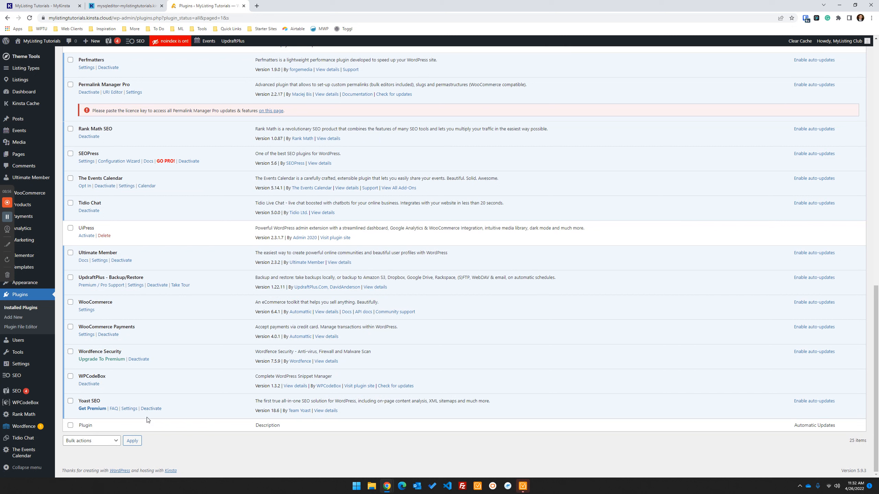
{"action": "left_click", "coordinate": [155, 410]}
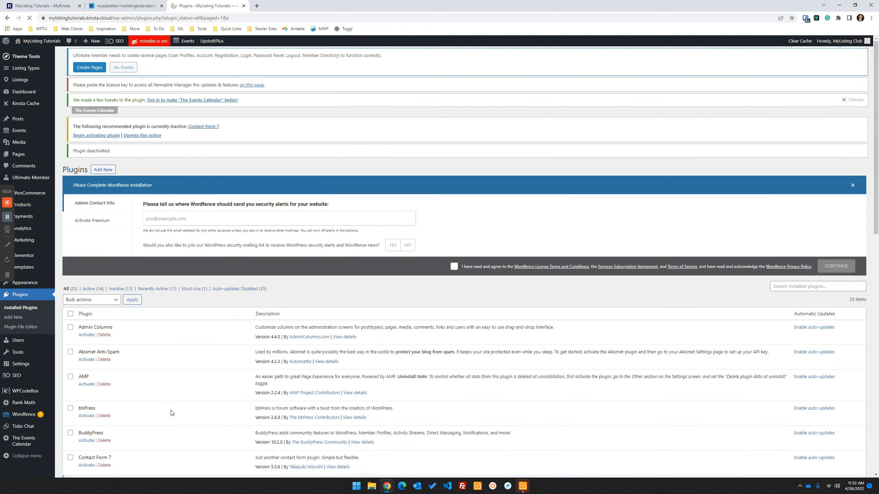
{"action": "scroll", "coordinate": [182, 404], "scroll_direction": "down", "scroll_amount": 9}
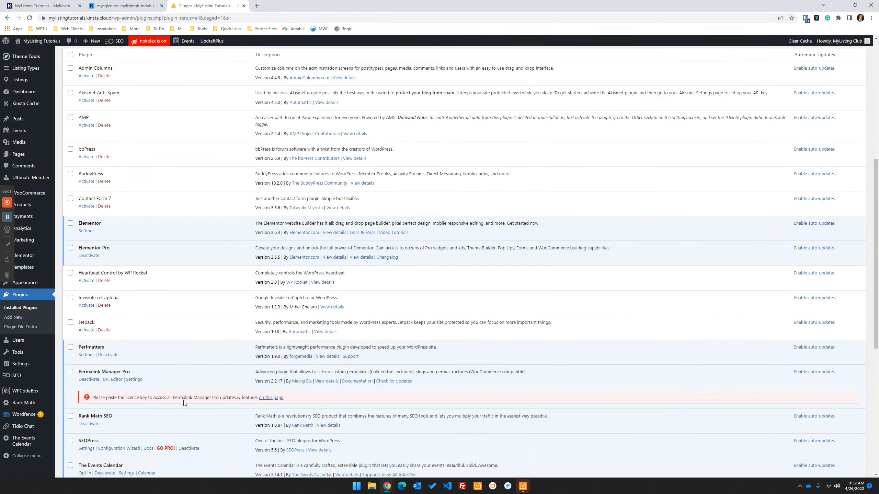
{"action": "scroll", "coordinate": [187, 394], "scroll_direction": "down", "scroll_amount": 4}
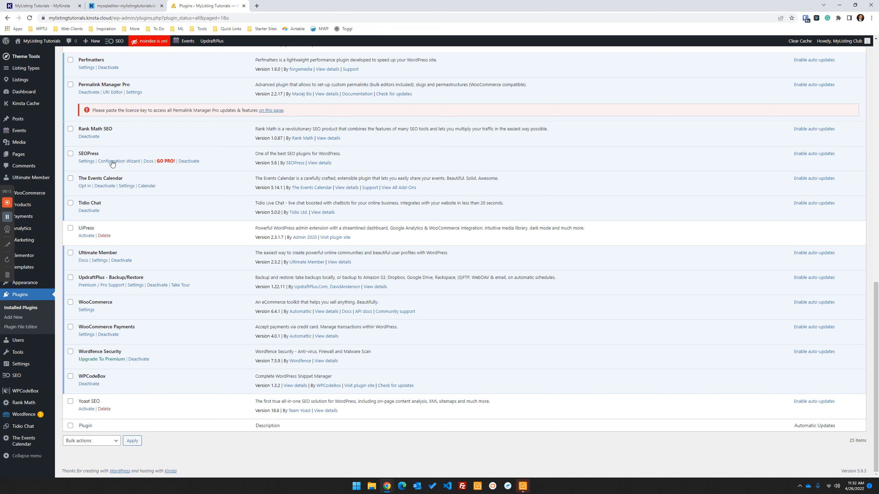
{"action": "scroll", "coordinate": [92, 140], "scroll_direction": "up", "scroll_amount": 4}
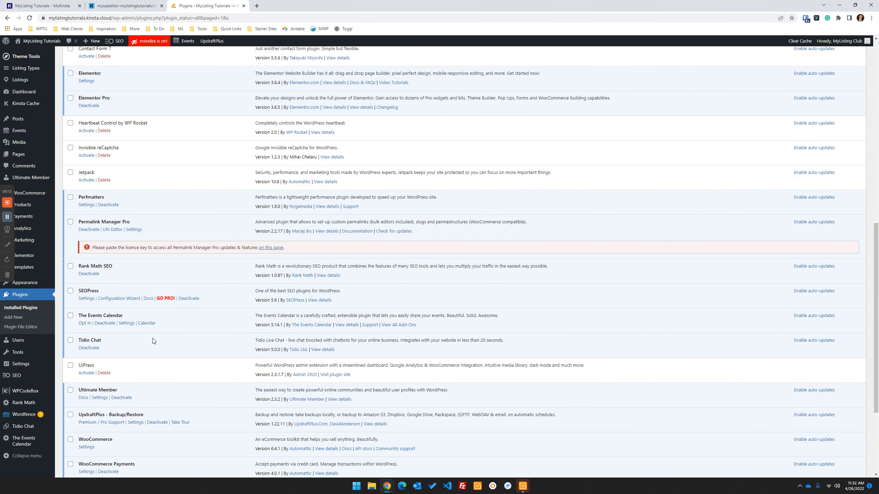
{"action": "left_click", "coordinate": [90, 275]}
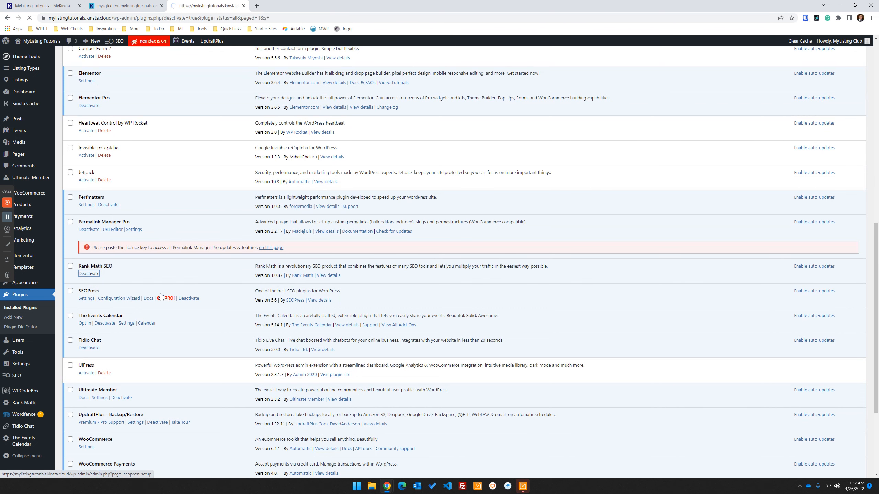
Step: Deactivate The Events Calendar, skipping its feedback form, and the Ultimate Member plugin
{"action": "scroll", "coordinate": [349, 287], "scroll_direction": "down", "scroll_amount": 5}
{"action": "scroll", "coordinate": [348, 288], "scroll_direction": "down", "scroll_amount": 8}
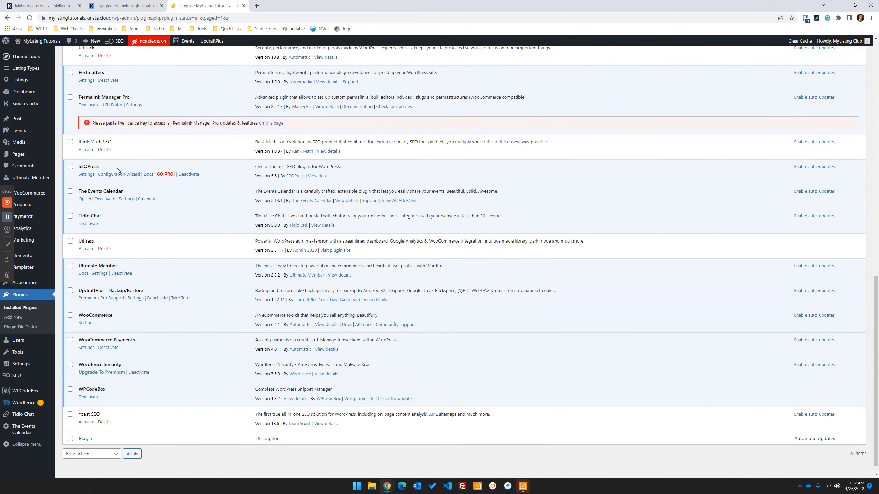
{"action": "left_click", "coordinate": [103, 200]}
{"action": "left_click", "coordinate": [481, 181]}
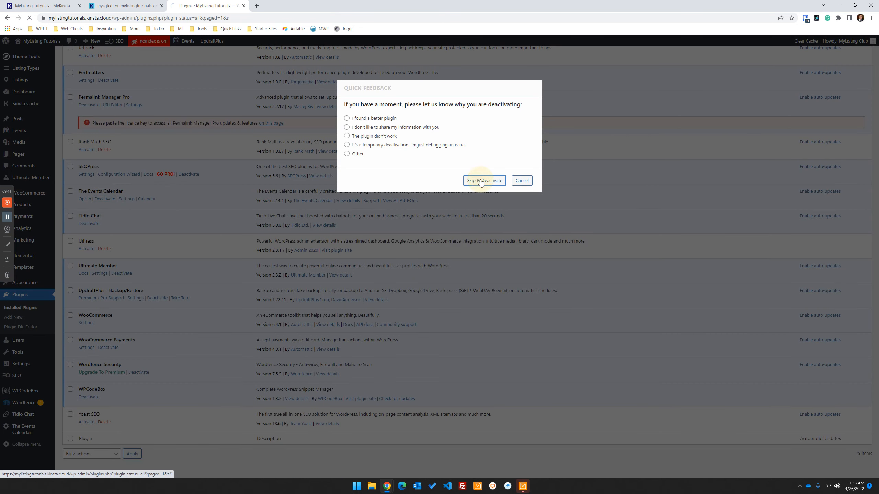
{"action": "scroll", "coordinate": [254, 328], "scroll_direction": "down", "scroll_amount": 7}
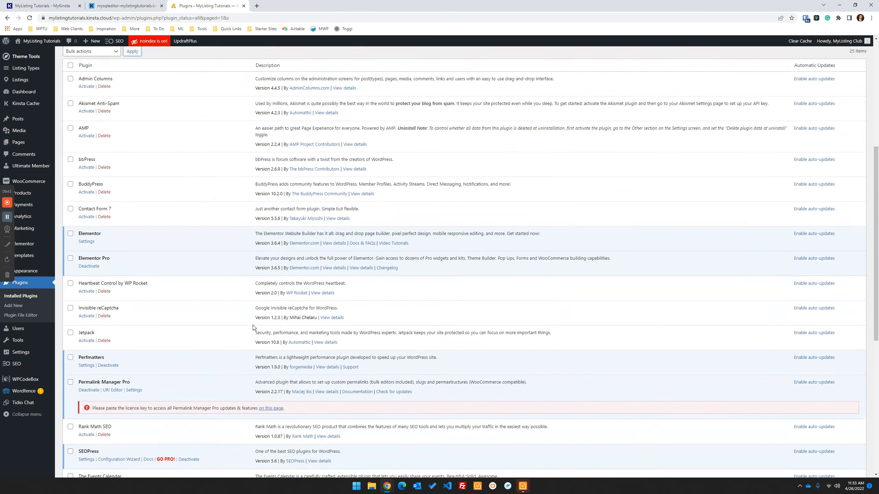
{"action": "scroll", "coordinate": [216, 314], "scroll_direction": "down", "scroll_amount": 8}
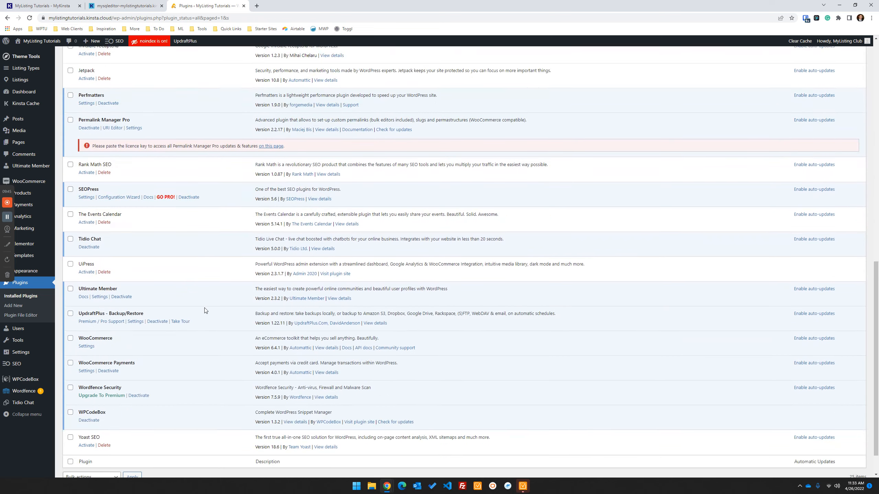
{"action": "scroll", "coordinate": [205, 311], "scroll_direction": "down", "scroll_amount": 1}
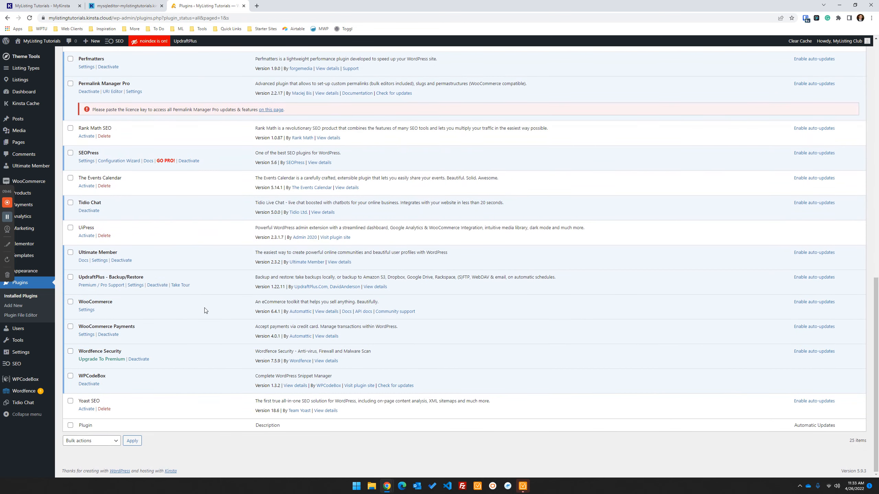
{"action": "left_click", "coordinate": [126, 261]}
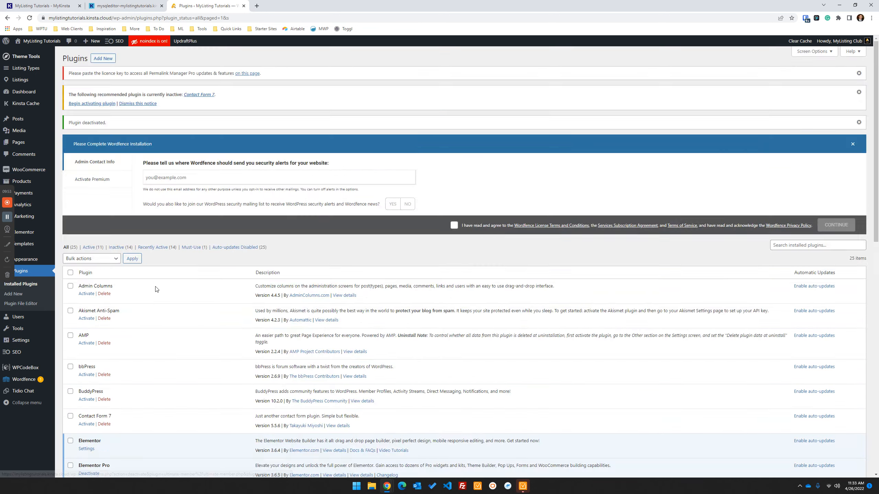
Step: Deactivate the UpdraftPlus - Backup/Restore and Tidio Chat plugins
{"action": "scroll", "coordinate": [159, 324], "scroll_direction": "down", "scroll_amount": 12}
{"action": "scroll", "coordinate": [158, 323], "scroll_direction": "down", "scroll_amount": 1}
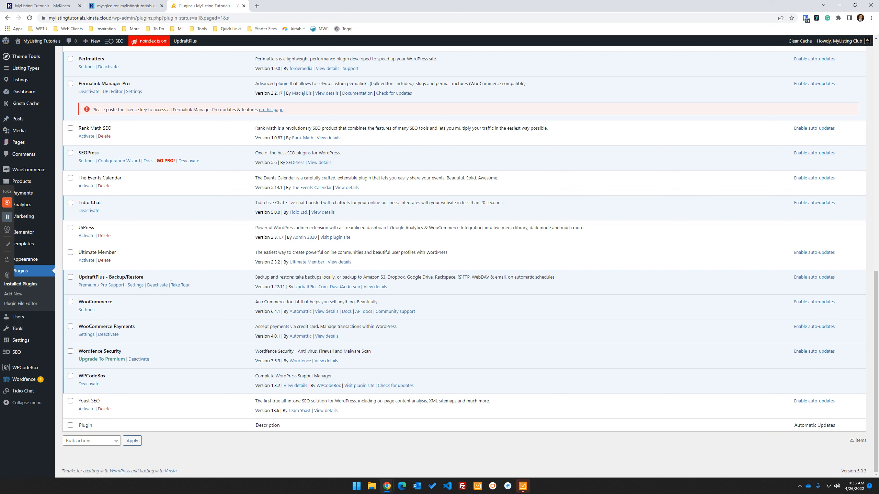
{"action": "left_click", "coordinate": [157, 285]}
{"action": "scroll", "coordinate": [187, 295], "scroll_direction": "down", "scroll_amount": 10}
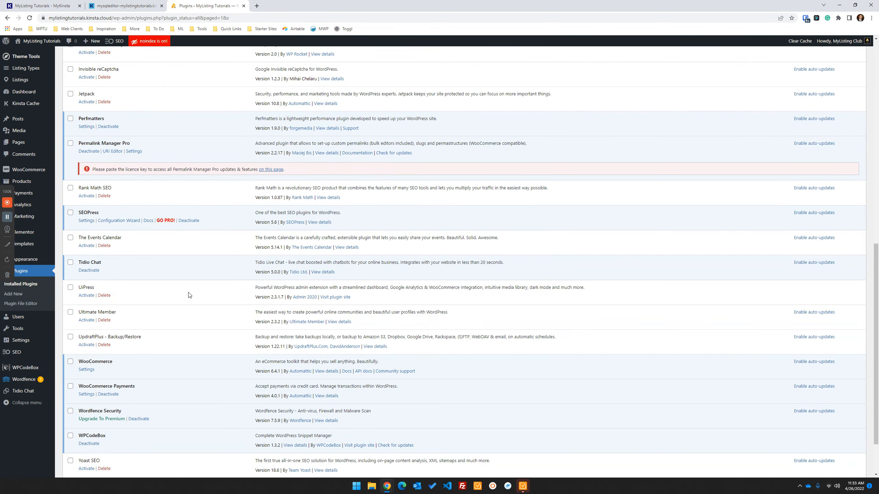
{"action": "scroll", "coordinate": [189, 294], "scroll_direction": "down", "scroll_amount": 2}
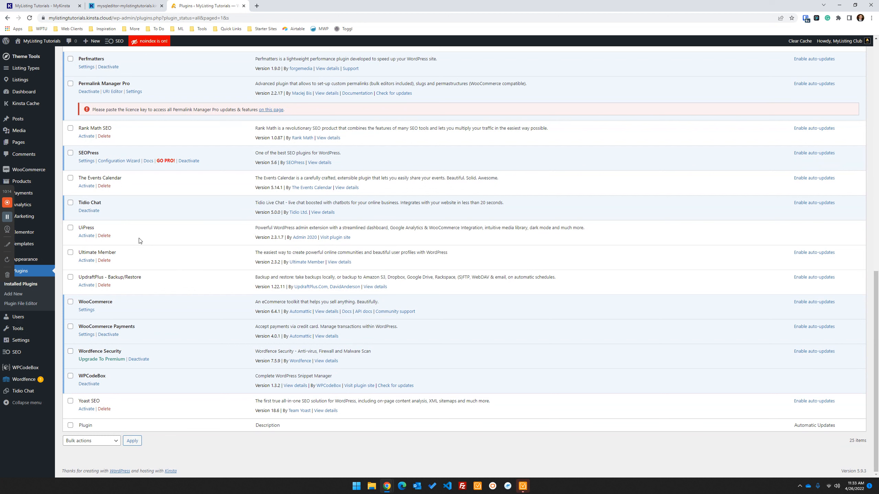
{"action": "left_click", "coordinate": [93, 211]}
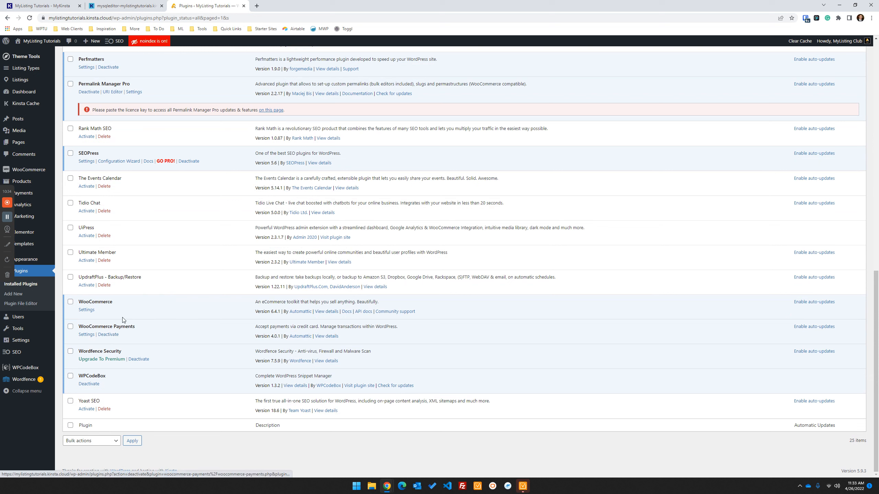
Step: Deactivate the WooCommerce Payments and Wordfence Security plugins
{"action": "left_click", "coordinate": [108, 335]}
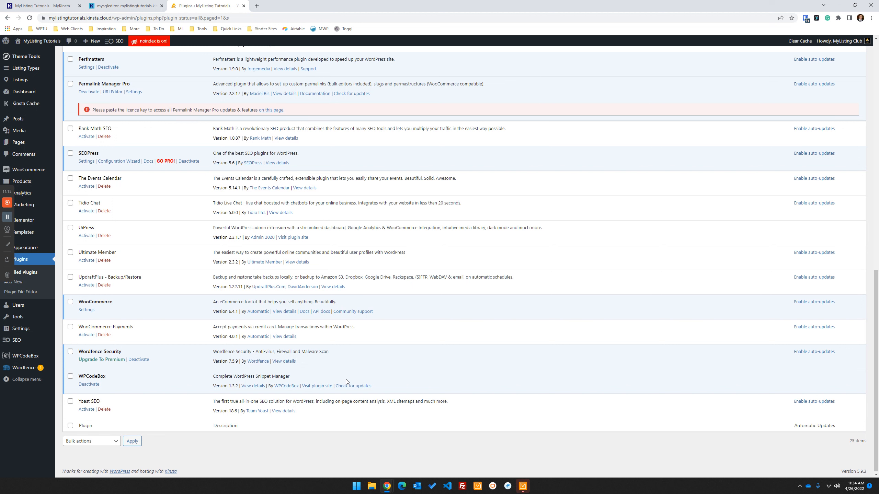
{"action": "left_click", "coordinate": [140, 360]}
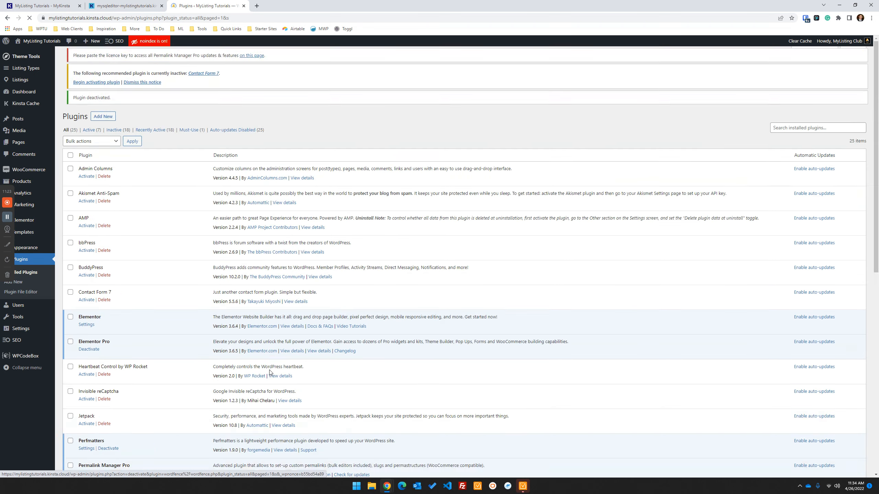
Step: Select all installed plugins, then exclude Elementor, Elementor Pro, Perfmatters and Permalink Manager Pro from the selection
{"action": "scroll", "coordinate": [185, 306], "scroll_direction": "up", "scroll_amount": 8}
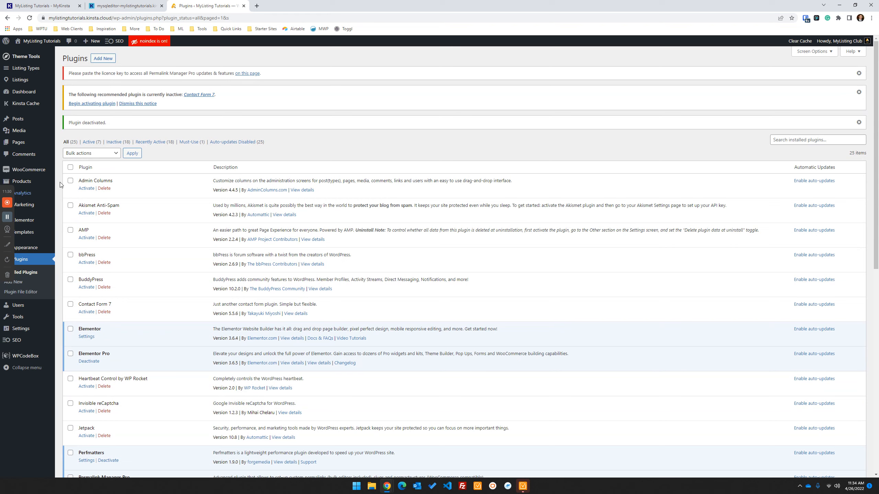
{"action": "scroll", "coordinate": [104, 369], "scroll_direction": "down", "scroll_amount": 1}
{"action": "scroll", "coordinate": [104, 369], "scroll_direction": "down", "scroll_amount": 2}
{"action": "left_click", "coordinate": [70, 98]}
{"action": "left_click", "coordinate": [70, 260]}
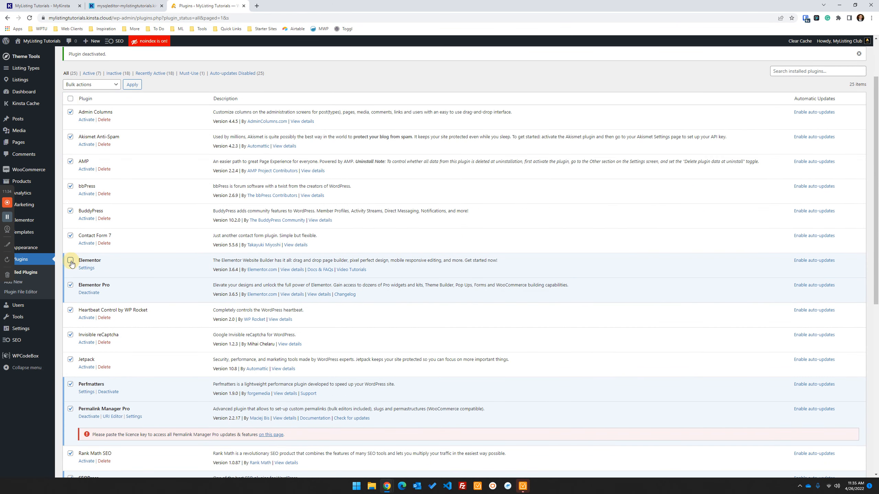
{"action": "left_click", "coordinate": [71, 284]}
{"action": "scroll", "coordinate": [133, 307], "scroll_direction": "down", "scroll_amount": 2}
{"action": "scroll", "coordinate": [132, 306], "scroll_direction": "down", "scroll_amount": 2}
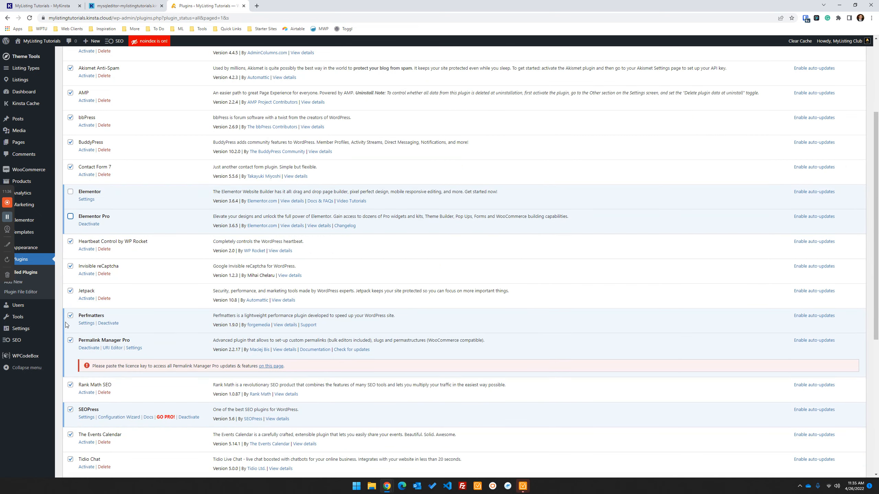
{"action": "left_click", "coordinate": [71, 316]}
{"action": "left_click", "coordinate": [70, 340]}
Step: Exclude SEOPress, UiPress, WooCommerce and WPCodeBox from the plugin selection and check the remaining selected plugins
{"action": "scroll", "coordinate": [91, 333], "scroll_direction": "down", "scroll_amount": 5}
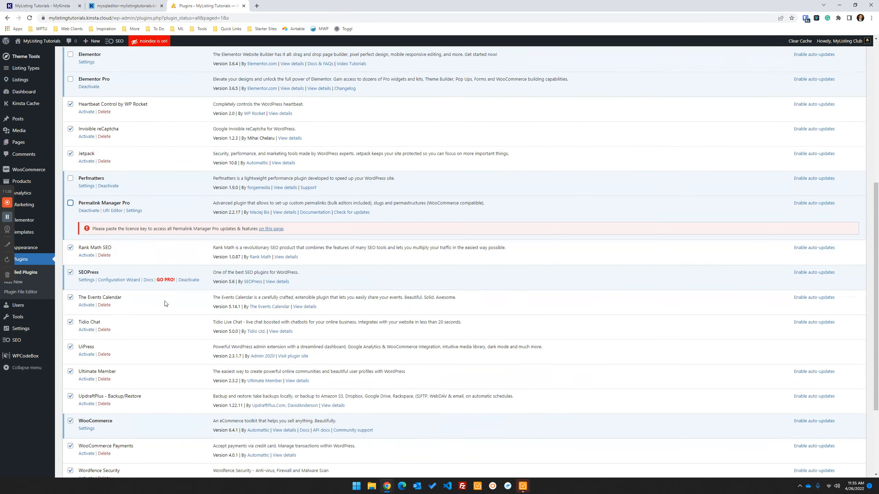
{"action": "left_click", "coordinate": [70, 267]}
{"action": "scroll", "coordinate": [215, 296], "scroll_direction": "down", "scroll_amount": 4}
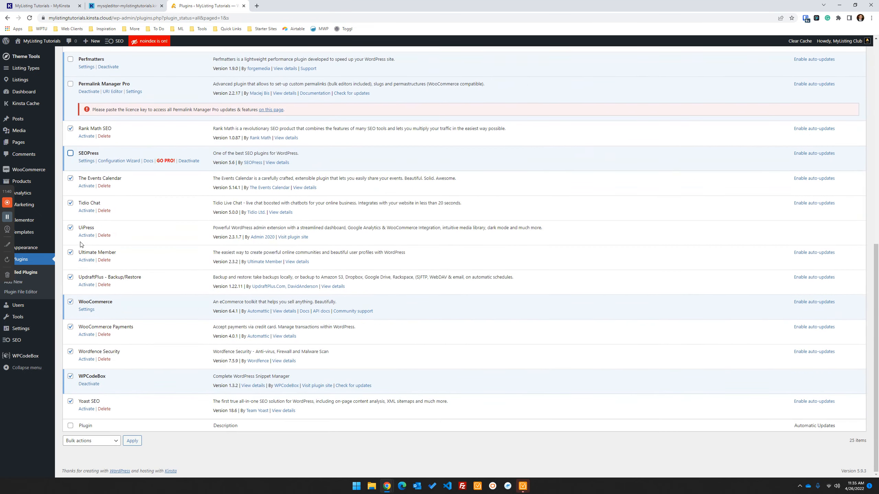
{"action": "left_click", "coordinate": [71, 227]}
{"action": "left_click", "coordinate": [71, 302]}
{"action": "left_click", "coordinate": [71, 377]}
{"action": "scroll", "coordinate": [108, 324], "scroll_direction": "up", "scroll_amount": 2}
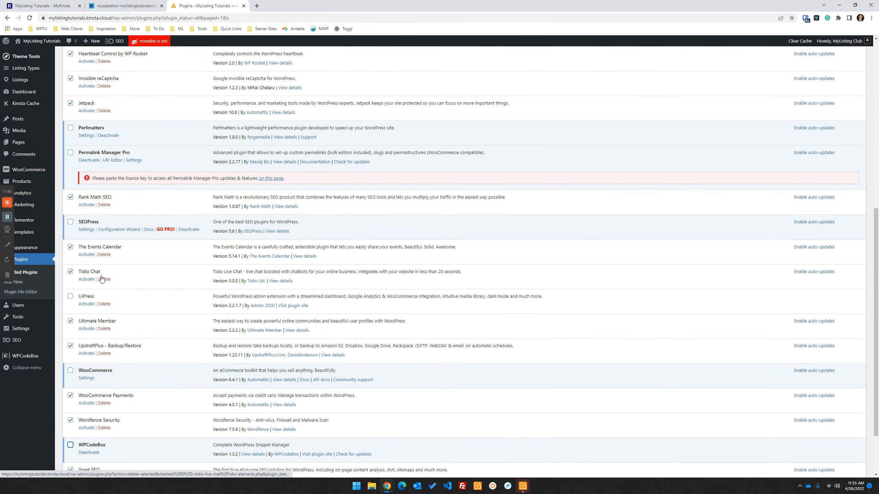
{"action": "scroll", "coordinate": [101, 277], "scroll_direction": "up", "scroll_amount": 1}
{"action": "scroll", "coordinate": [101, 277], "scroll_direction": "up", "scroll_amount": 4}
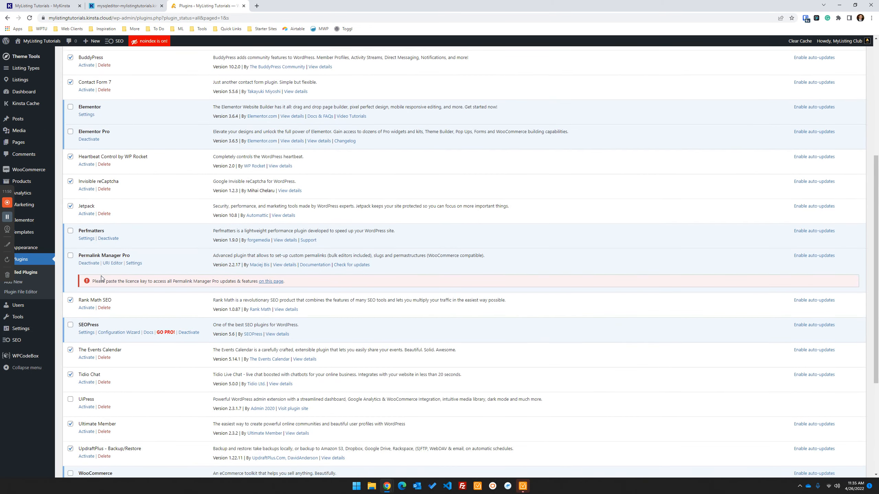
{"action": "scroll", "coordinate": [101, 278], "scroll_direction": "up", "scroll_amount": 3}
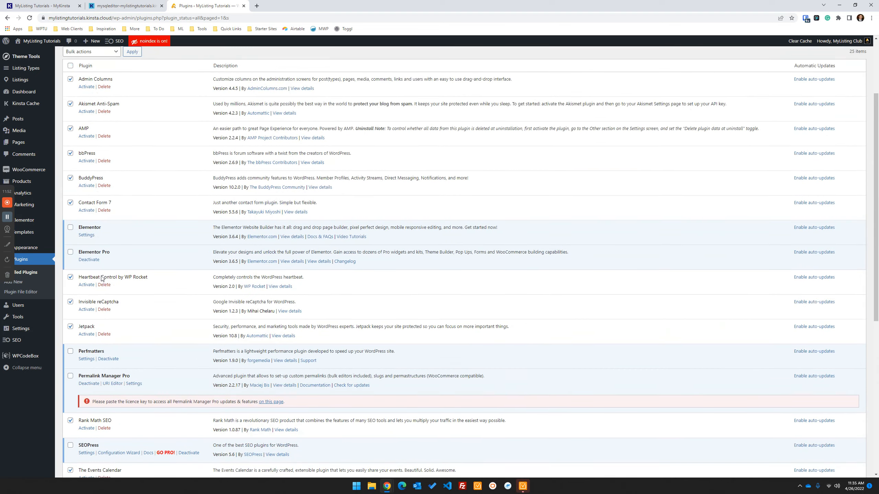
Step: Bulk-delete the selected inactive plugins, confirm the deletion and reload the plugin list
{"action": "scroll", "coordinate": [101, 278], "scroll_direction": "up", "scroll_amount": 2}
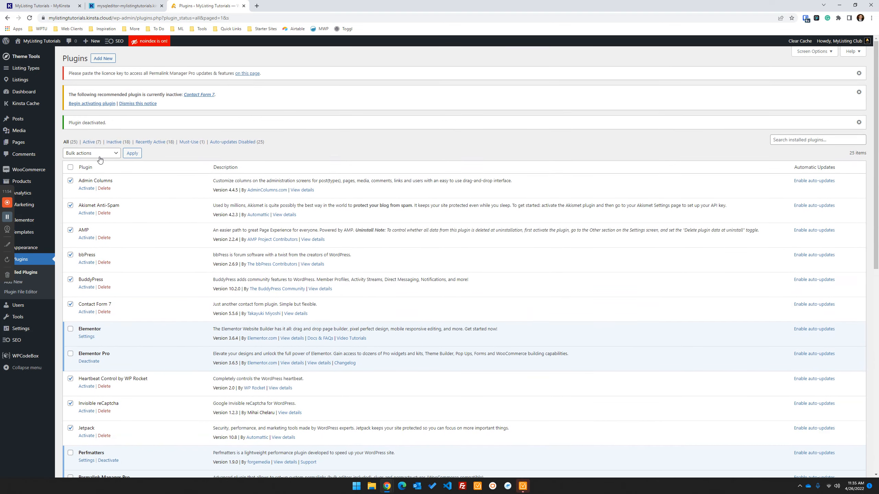
{"action": "left_click", "coordinate": [96, 153]}
{"action": "left_click", "coordinate": [83, 189]}
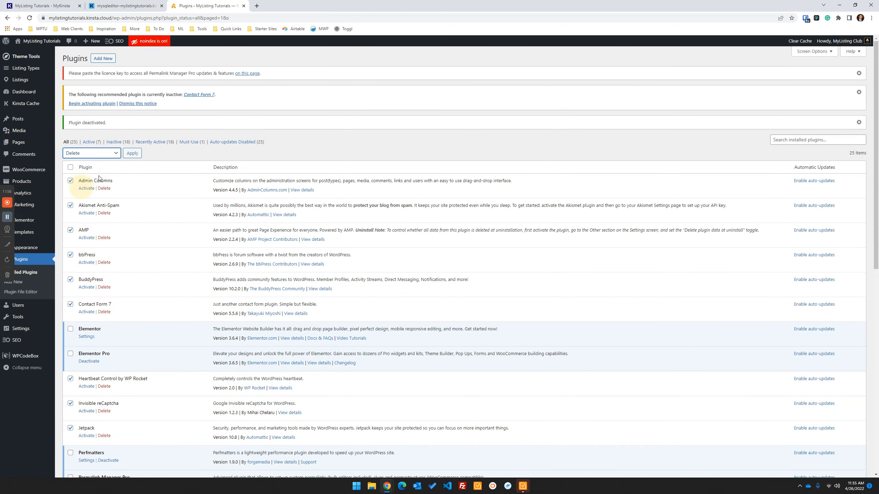
{"action": "left_click", "coordinate": [132, 153]}
{"action": "left_click", "coordinate": [472, 64]}
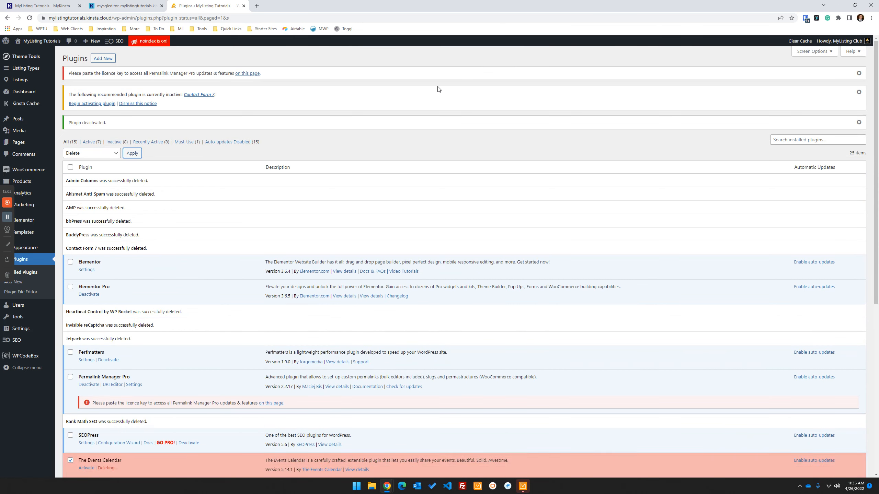
{"action": "scroll", "coordinate": [240, 326], "scroll_direction": "down", "scroll_amount": 7}
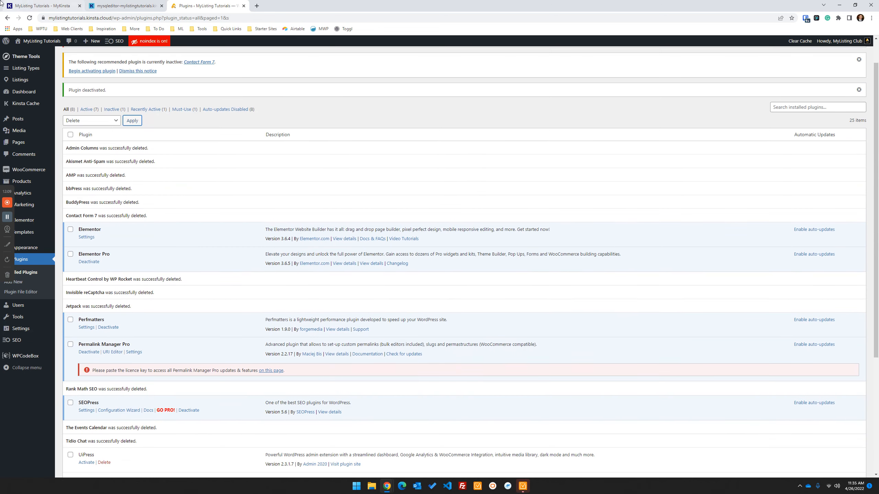
{"action": "left_click", "coordinate": [30, 18]}
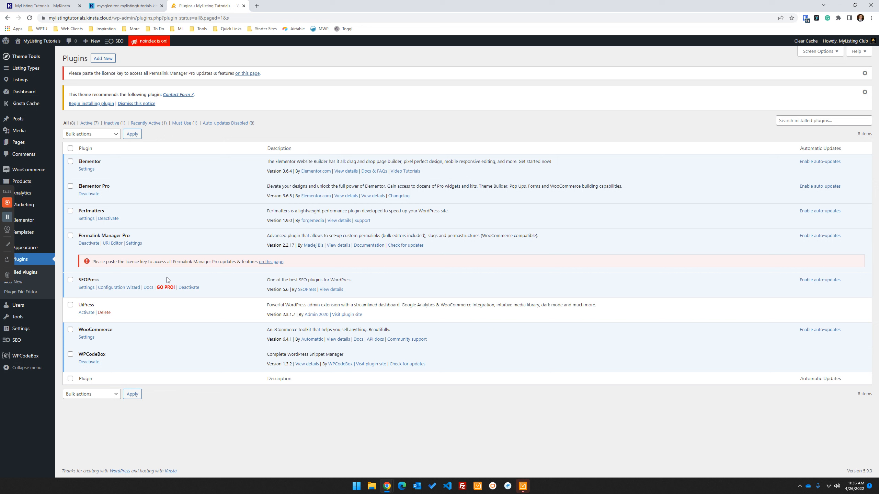
Step: Switch to phpMyAdmin and reload the mylistingtutorials table list, refreshing the WordPress plugin list as well
{"action": "left_click", "coordinate": [113, 6]}
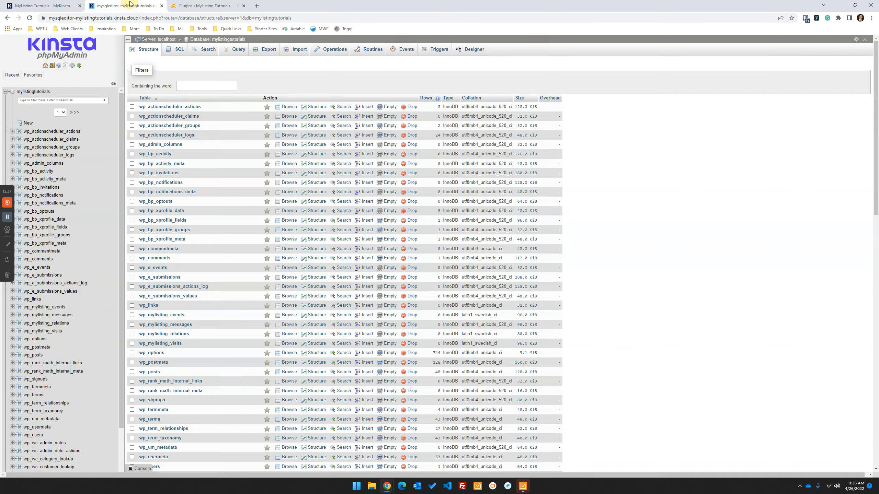
{"action": "left_click", "coordinate": [29, 20]}
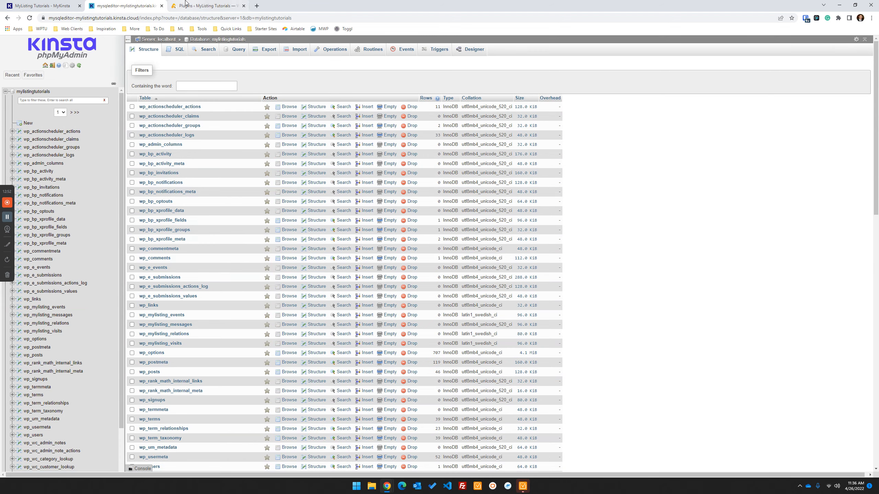
{"action": "key", "text": "ctrl+Tab"}
{"action": "left_click", "coordinate": [28, 17]}
{"action": "left_click", "coordinate": [125, 5]}
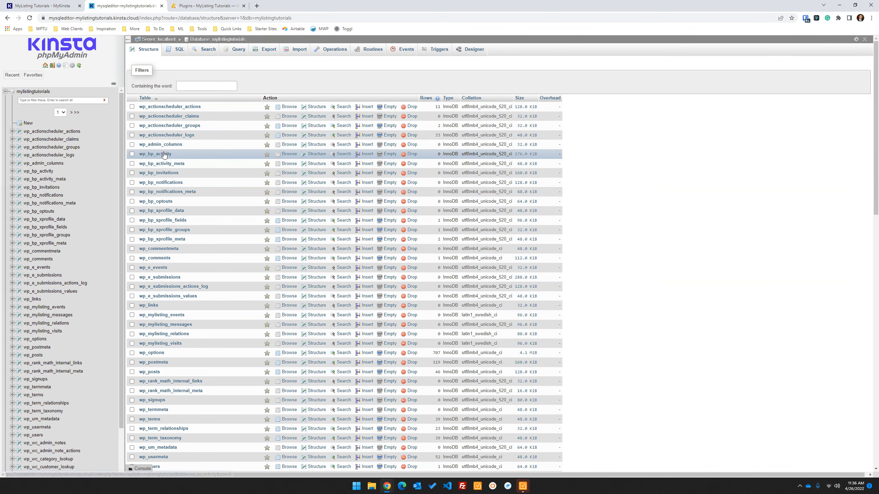
Step: Examine the full list of database tables for ones left behind by the deleted plugins
{"action": "scroll", "coordinate": [187, 237], "scroll_direction": "down", "scroll_amount": 4}
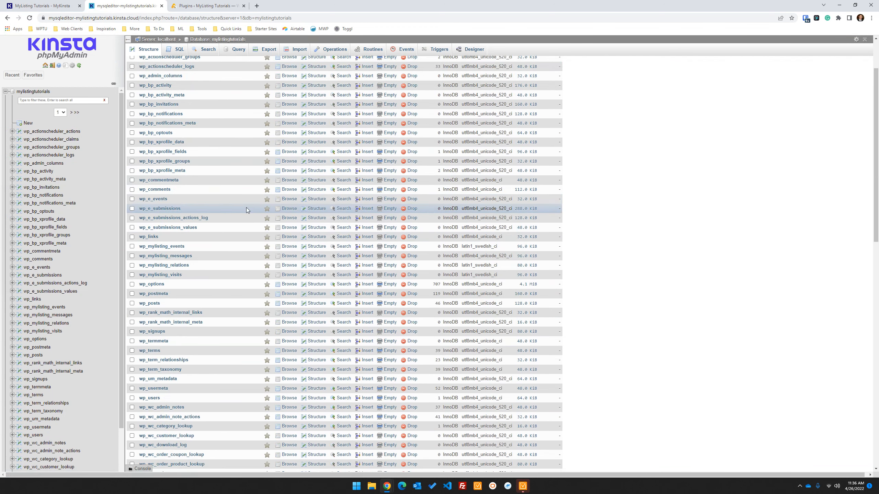
{"action": "scroll", "coordinate": [252, 196], "scroll_direction": "down", "scroll_amount": 3}
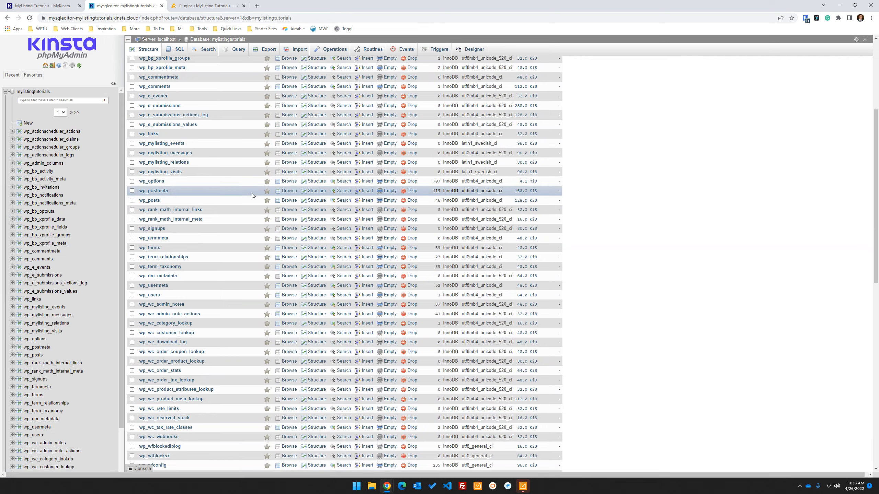
{"action": "scroll", "coordinate": [252, 196], "scroll_direction": "down", "scroll_amount": 3}
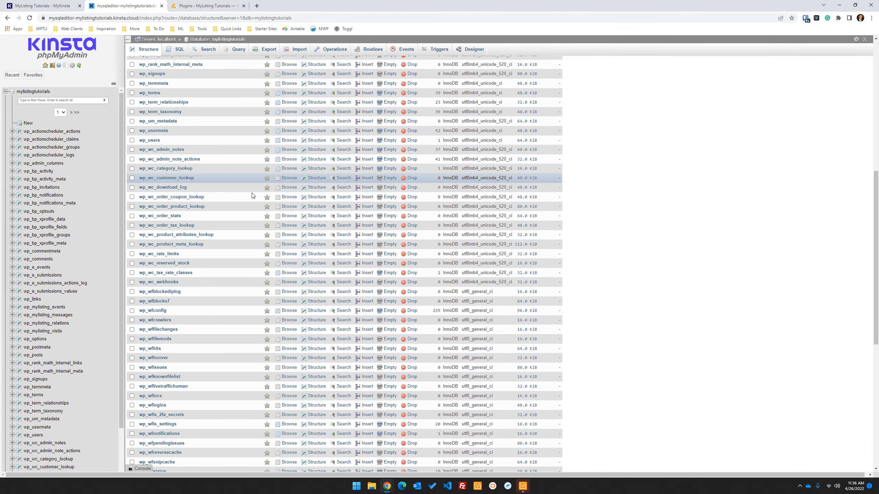
{"action": "scroll", "coordinate": [207, 206], "scroll_direction": "down", "scroll_amount": 1}
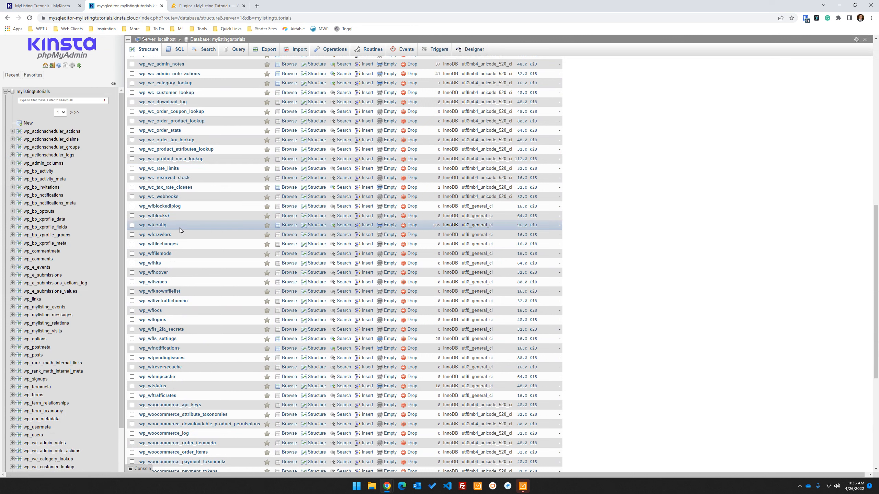
{"action": "scroll", "coordinate": [180, 228], "scroll_direction": "down", "scroll_amount": 1}
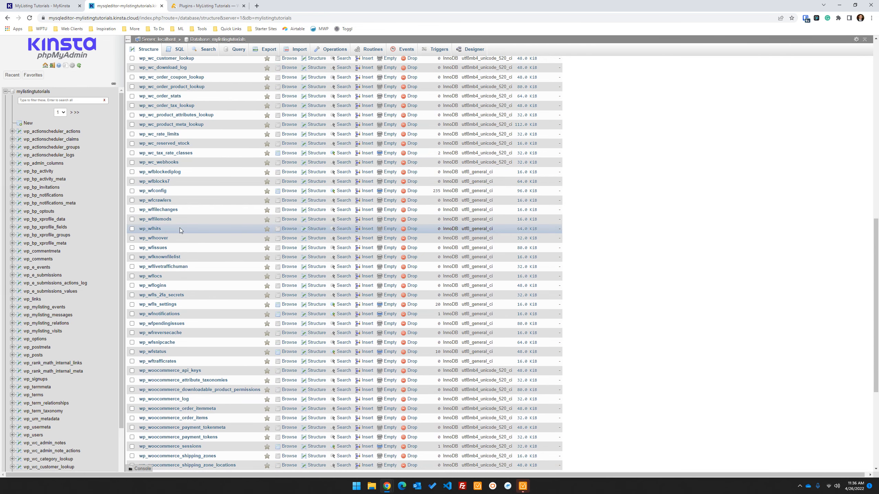
{"action": "scroll", "coordinate": [180, 228], "scroll_direction": "down", "scroll_amount": 2}
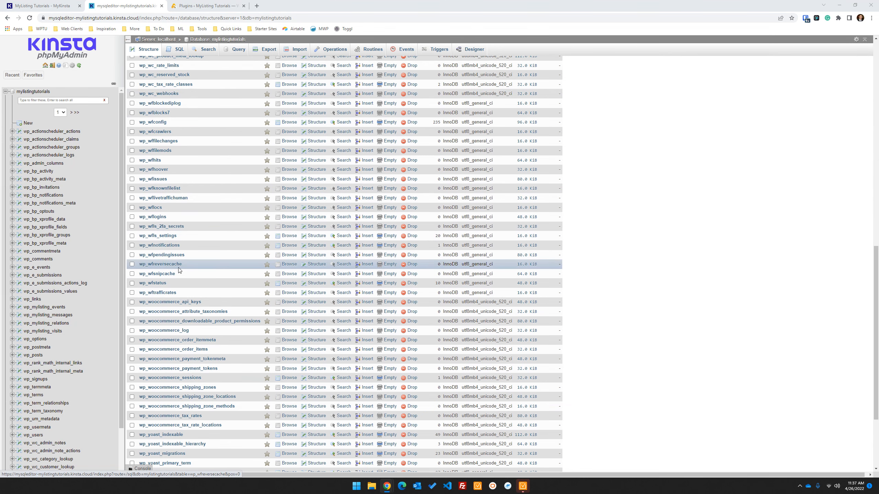
{"action": "scroll", "coordinate": [173, 249], "scroll_direction": "down", "scroll_amount": 3}
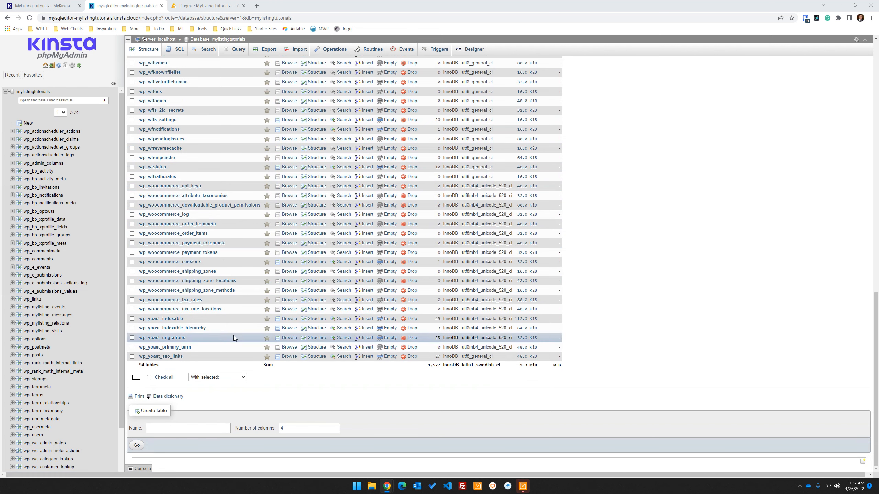
{"action": "scroll", "coordinate": [190, 355], "scroll_direction": "up", "scroll_amount": 1}
{"action": "scroll", "coordinate": [191, 354], "scroll_direction": "up", "scroll_amount": 10}
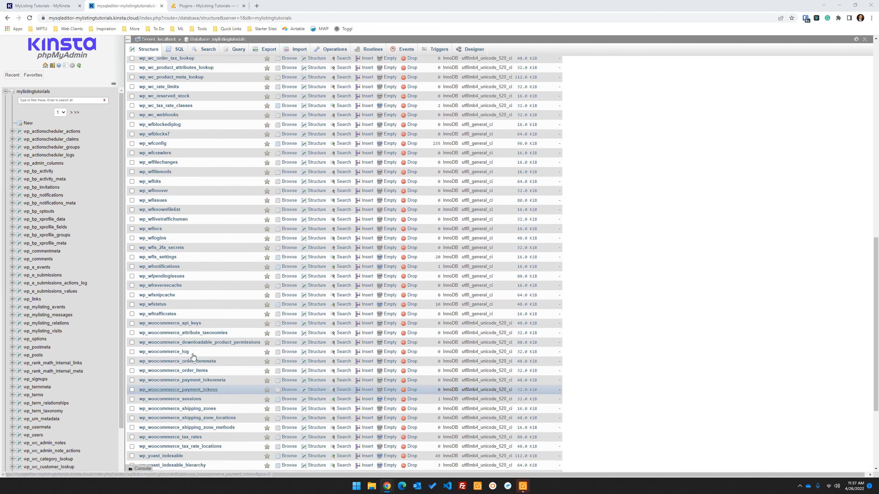
{"action": "scroll", "coordinate": [193, 356], "scroll_direction": "up", "scroll_amount": 3}
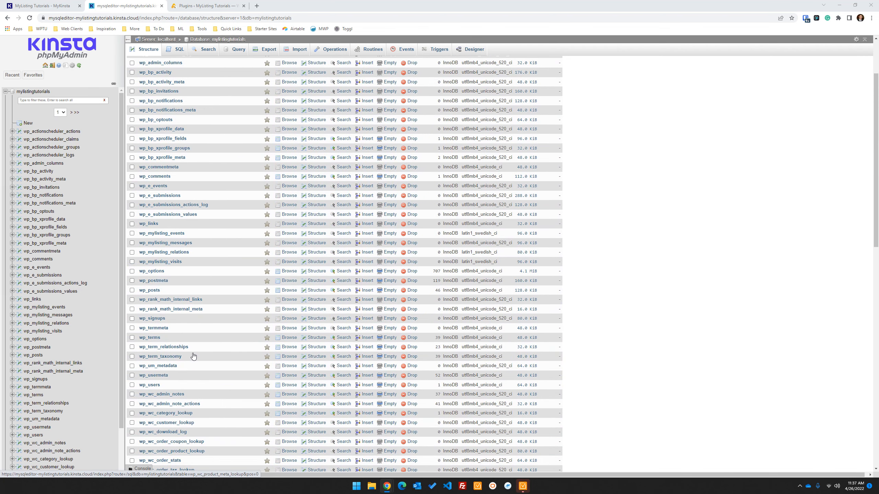
{"action": "scroll", "coordinate": [415, 354], "scroll_direction": "up", "scroll_amount": 2}
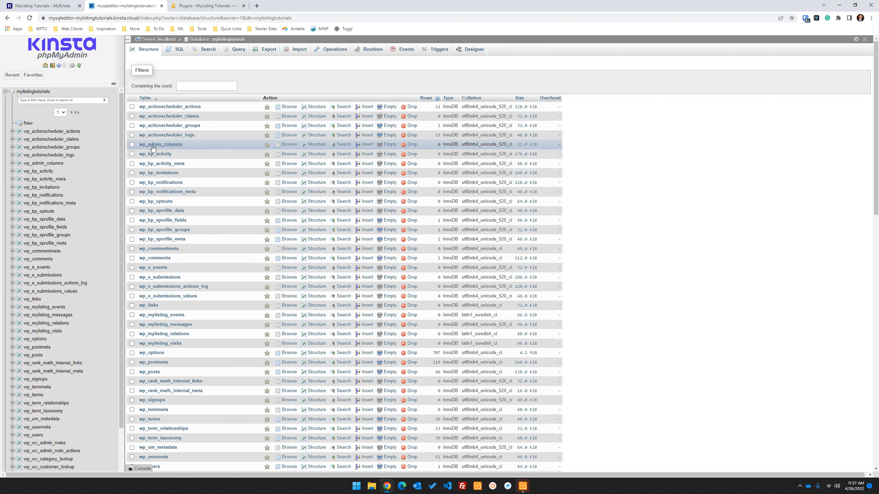
Step: Select the wp_admin_columns table and the wp_bp_ tables from wp_bp_activity through wp_bp_notifications_meta
{"action": "left_click", "coordinate": [132, 145]}
{"action": "left_click", "coordinate": [131, 154]}
{"action": "left_click", "coordinate": [132, 164]}
{"action": "left_click", "coordinate": [132, 173]}
{"action": "left_click", "coordinate": [132, 182]}
{"action": "left_click", "coordinate": [132, 192]}
Step: Filter the tables by "bp", add wp_bp_optouts and the four wp_bp_xprofile tables to the selection, and drop all the wp_bp_ tables
{"action": "left_click", "coordinate": [194, 86]}
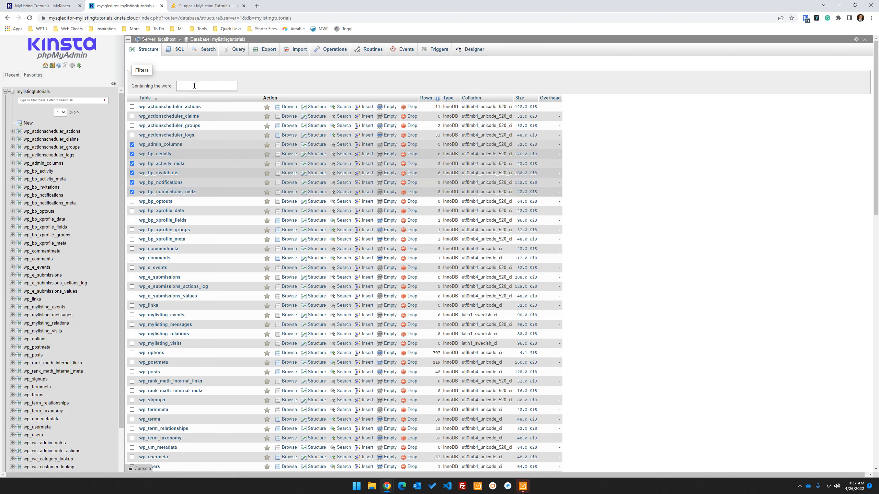
{"action": "type", "text": "bp"}
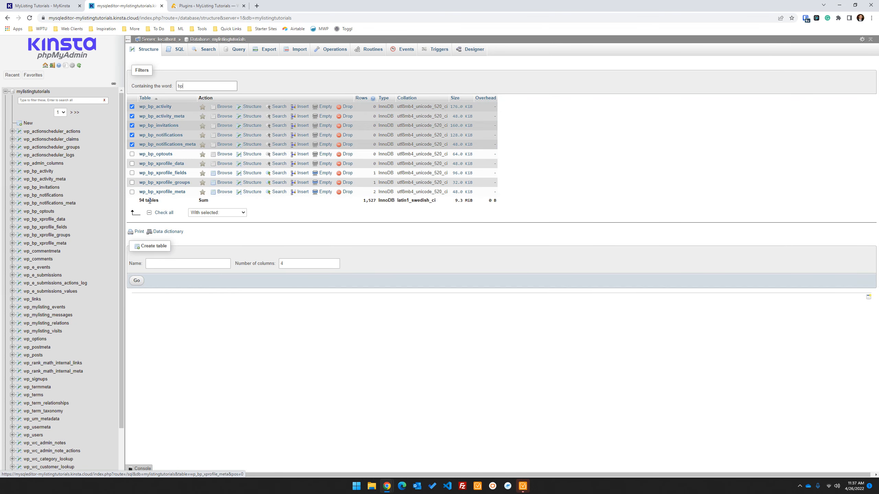
{"action": "left_click", "coordinate": [133, 154]}
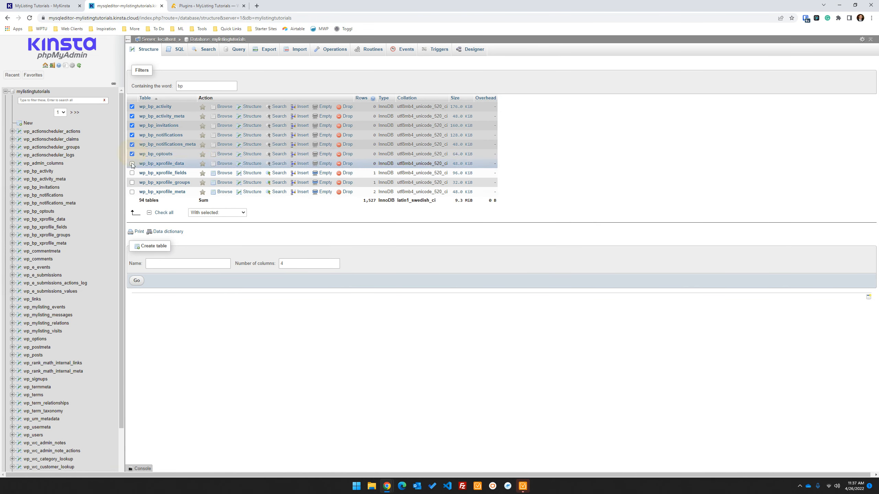
{"action": "left_click", "coordinate": [133, 165]}
{"action": "left_click", "coordinate": [132, 173]}
{"action": "left_click", "coordinate": [132, 182]}
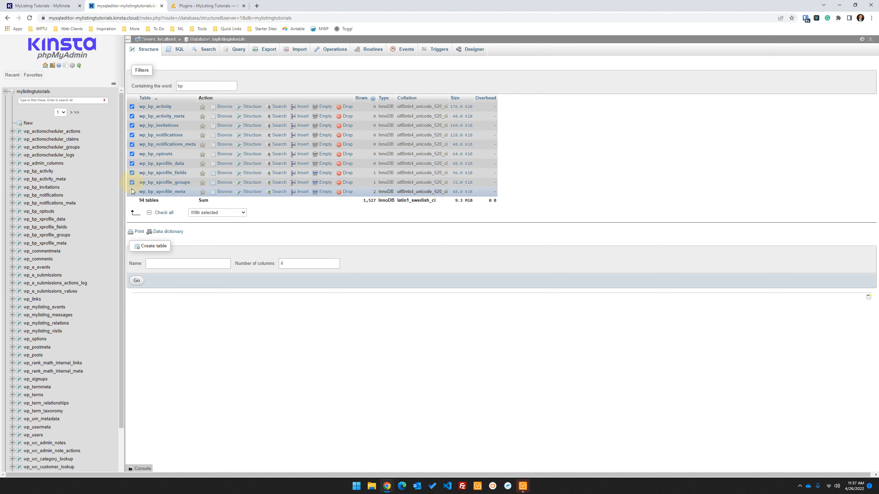
{"action": "left_click", "coordinate": [132, 192]}
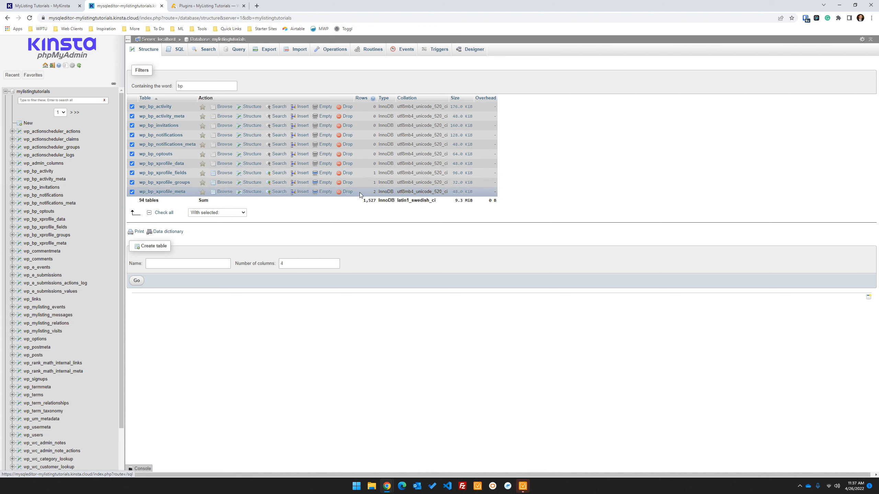
{"action": "left_click", "coordinate": [207, 214]}
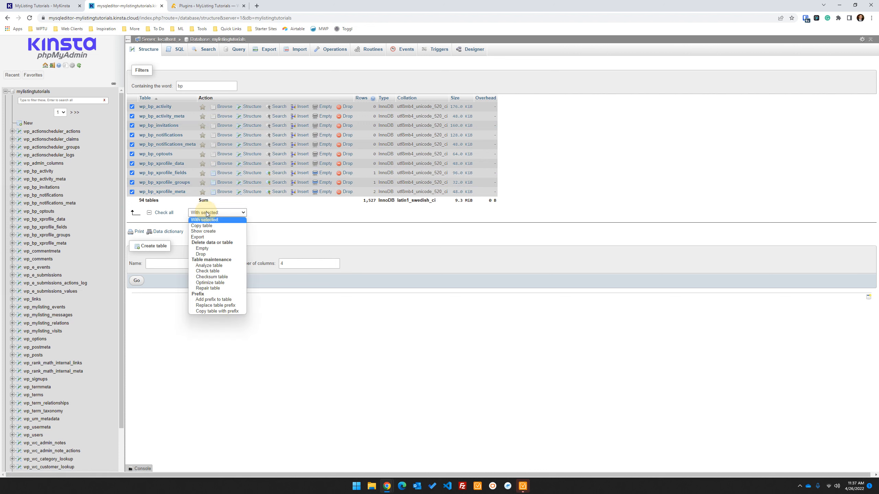
{"action": "left_click", "coordinate": [203, 254]}
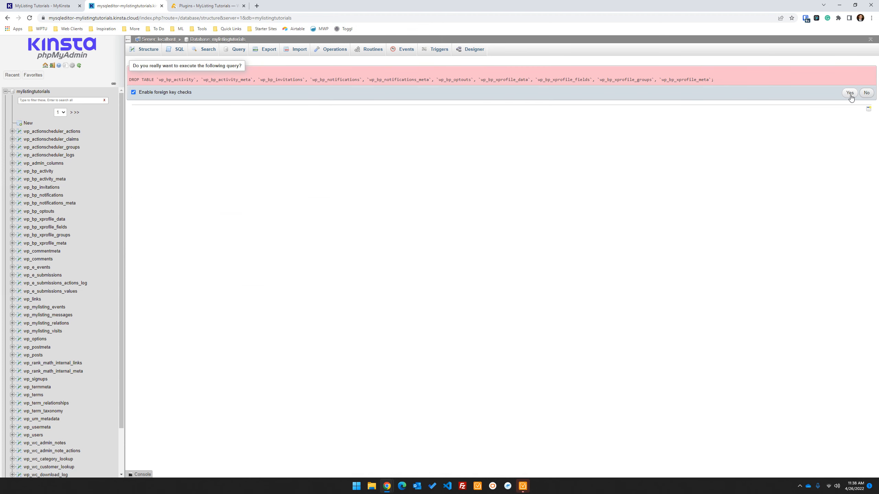
{"action": "left_click", "coordinate": [849, 92]}
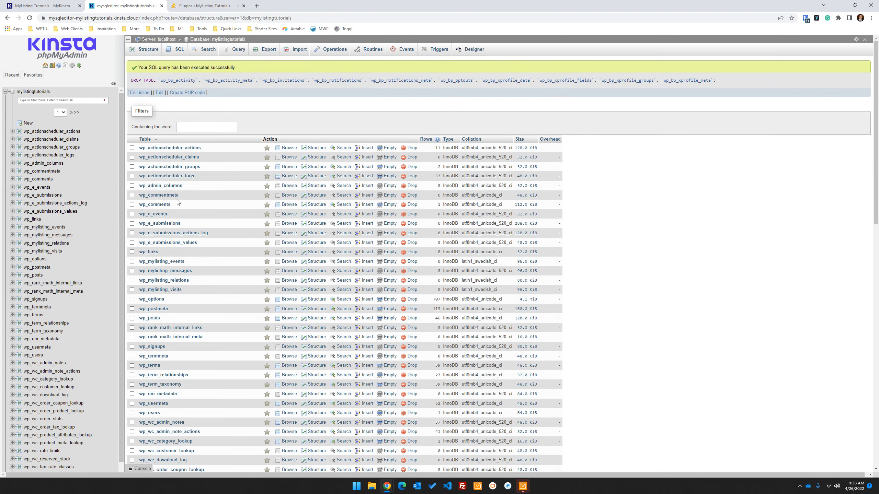
Step: Filter the tables by "admin" and drop the wp_admin_columns table
{"action": "left_click", "coordinate": [196, 122]}
{"action": "type", "text": "admin"}
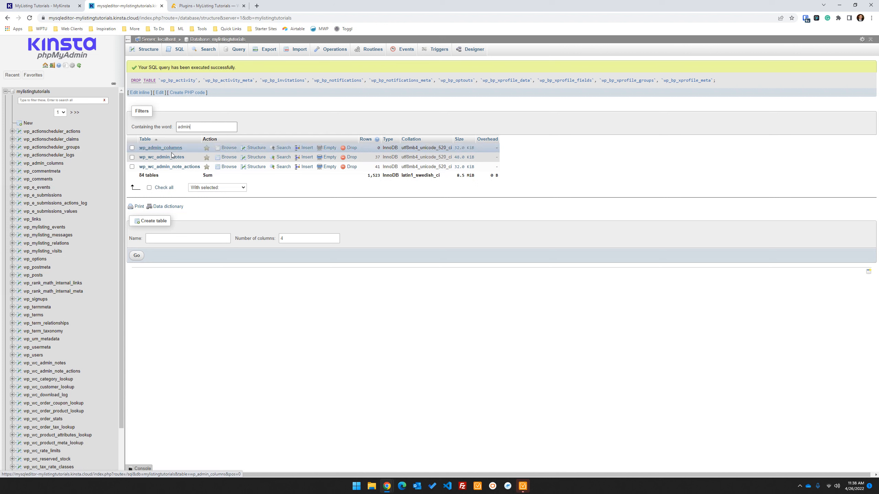
{"action": "left_click", "coordinate": [352, 149]}
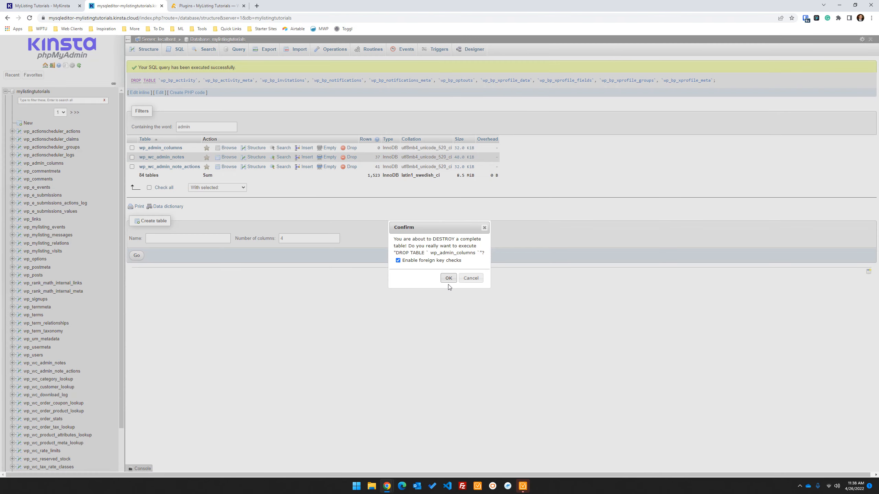
{"action": "left_click", "coordinate": [448, 278]}
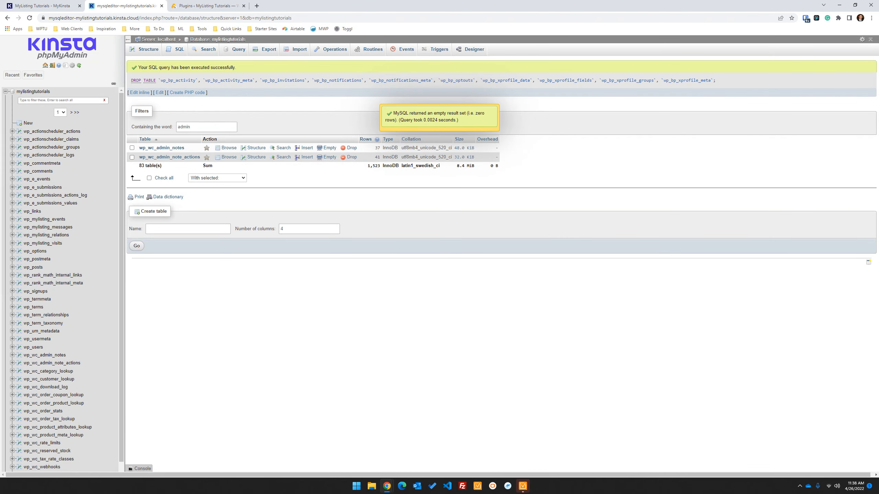
Step: Show the database's full table list again and drop the wp_rank_math_internal_links and wp_rank_math_internal_meta tables
{"action": "left_click", "coordinate": [33, 91]}
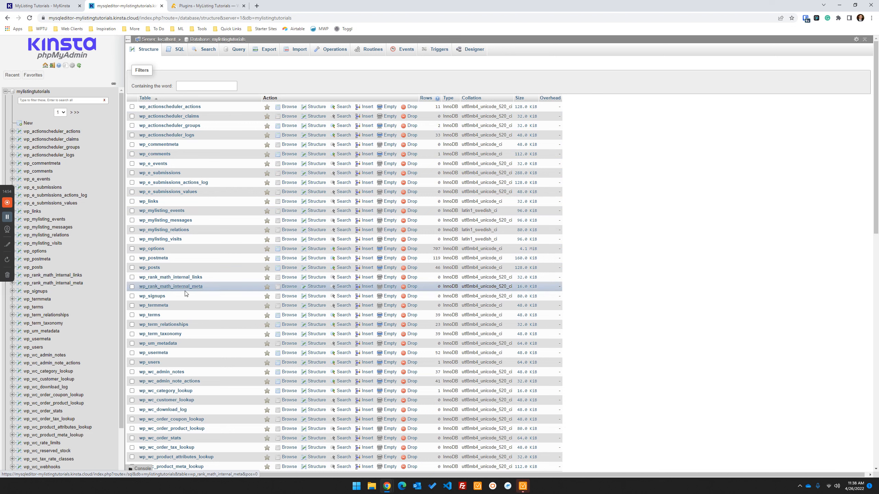
{"action": "left_click", "coordinate": [410, 278]}
{"action": "left_click", "coordinate": [446, 282]}
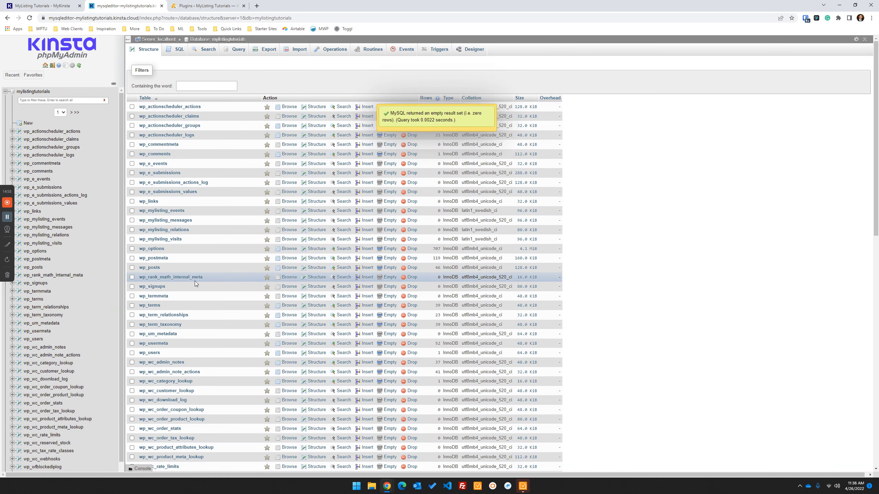
{"action": "left_click", "coordinate": [411, 278]}
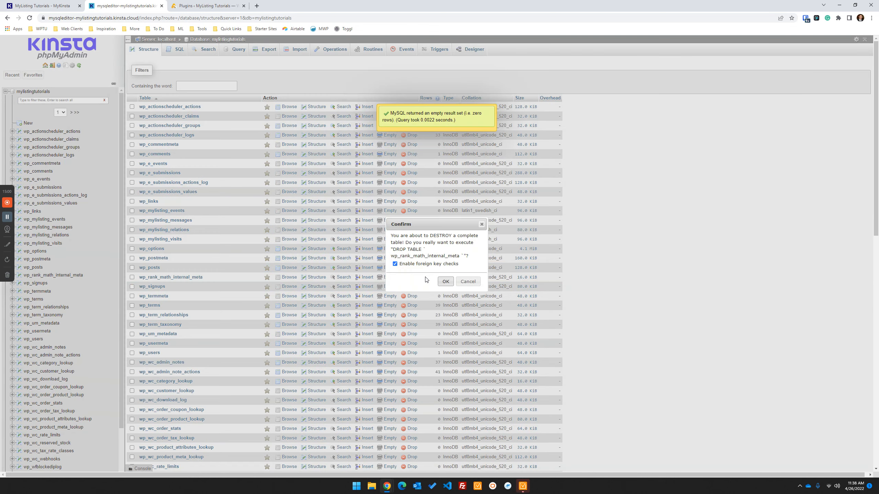
{"action": "left_click", "coordinate": [445, 282]}
Step: Look through the remaining tables for Wordfence leftovers and filter the table list by "wf"
{"action": "scroll", "coordinate": [163, 239], "scroll_direction": "down", "scroll_amount": 2}
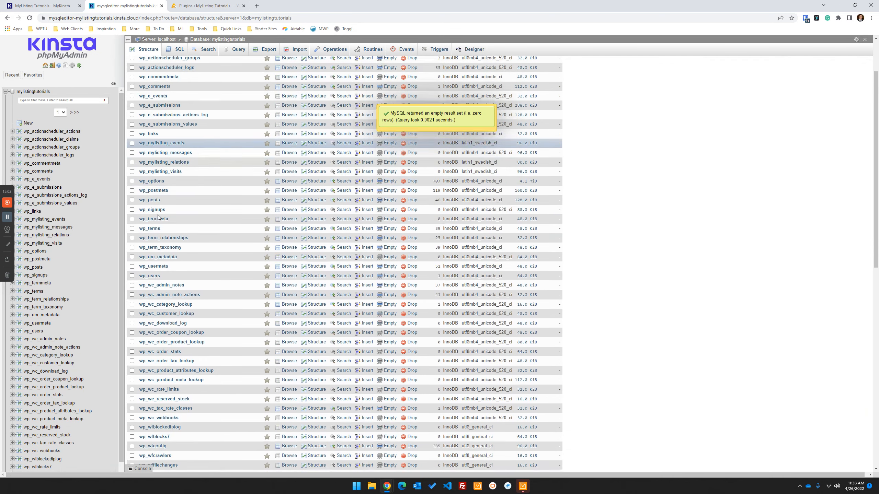
{"action": "scroll", "coordinate": [168, 247], "scroll_direction": "down", "scroll_amount": 3}
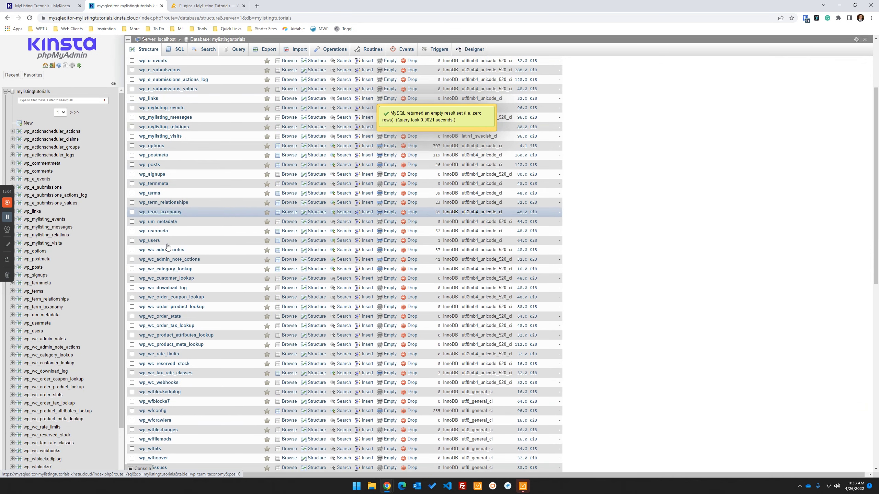
{"action": "scroll", "coordinate": [165, 243], "scroll_direction": "down", "scroll_amount": 1}
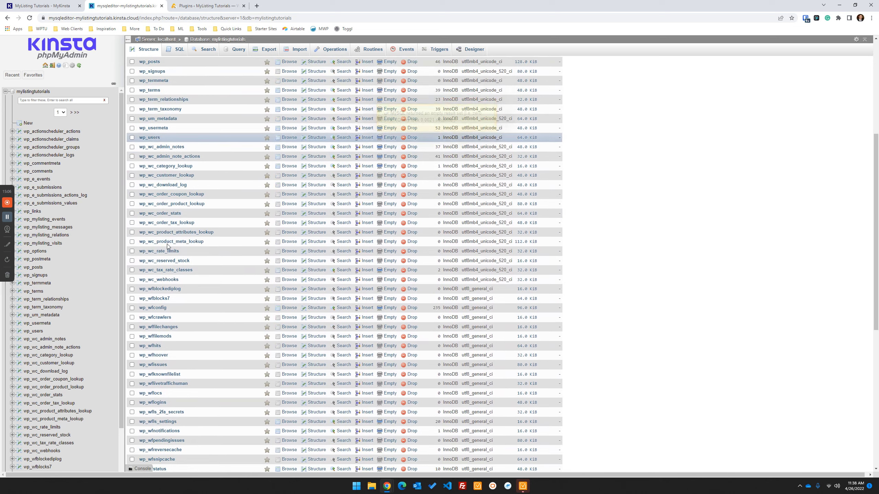
{"action": "scroll", "coordinate": [156, 199], "scroll_direction": "down", "scroll_amount": 1}
{"action": "scroll", "coordinate": [156, 197], "scroll_direction": "down", "scroll_amount": 1}
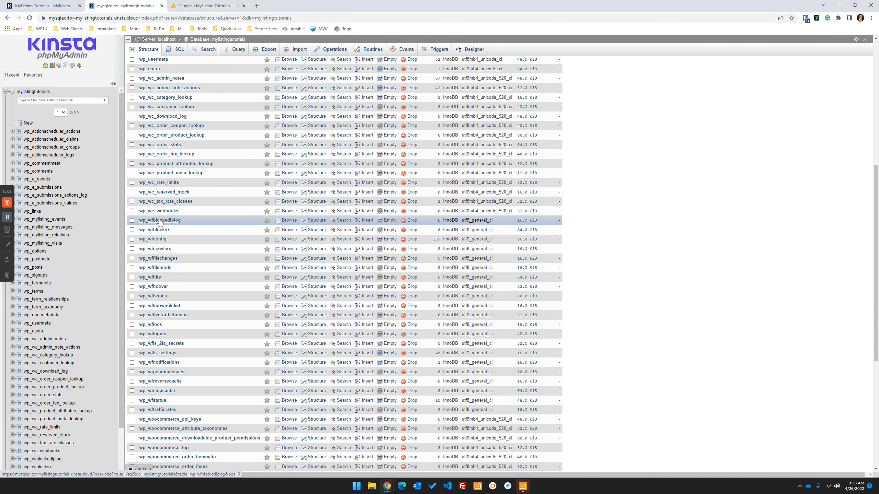
{"action": "scroll", "coordinate": [160, 222], "scroll_direction": "up", "scroll_amount": 8}
{"action": "left_click", "coordinate": [194, 86]}
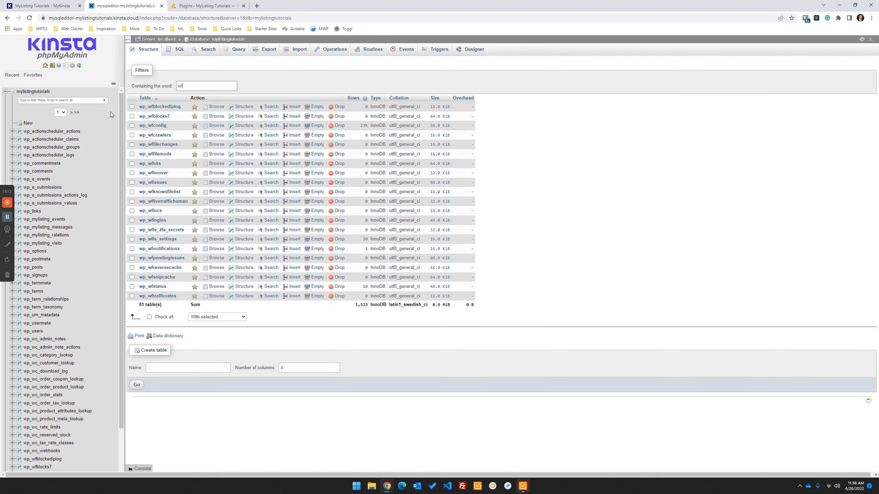
Step: Select all the wp_wf tables from wp_wfblockediplog through wp_wftrafficrates and drop them with foreign key checks enabled
{"action": "left_click", "coordinate": [132, 107]}
{"action": "left_click", "coordinate": [132, 116]}
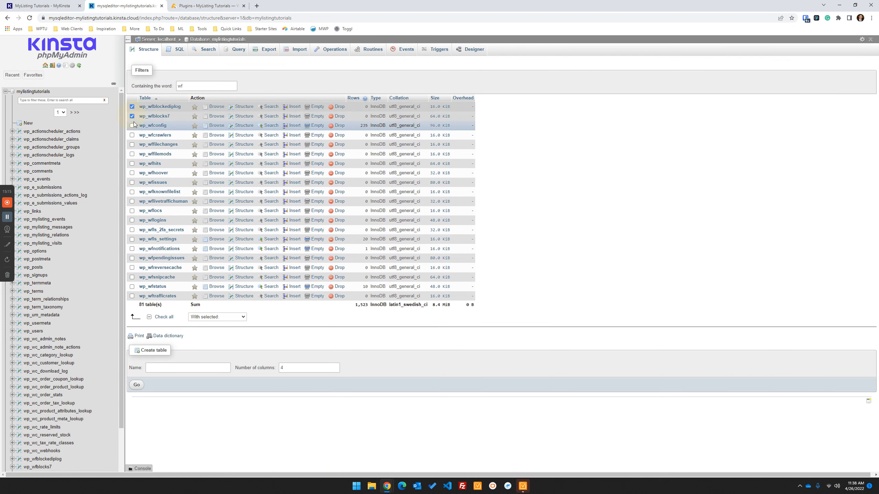
{"action": "left_click", "coordinate": [132, 126]}
{"action": "left_click", "coordinate": [132, 135]}
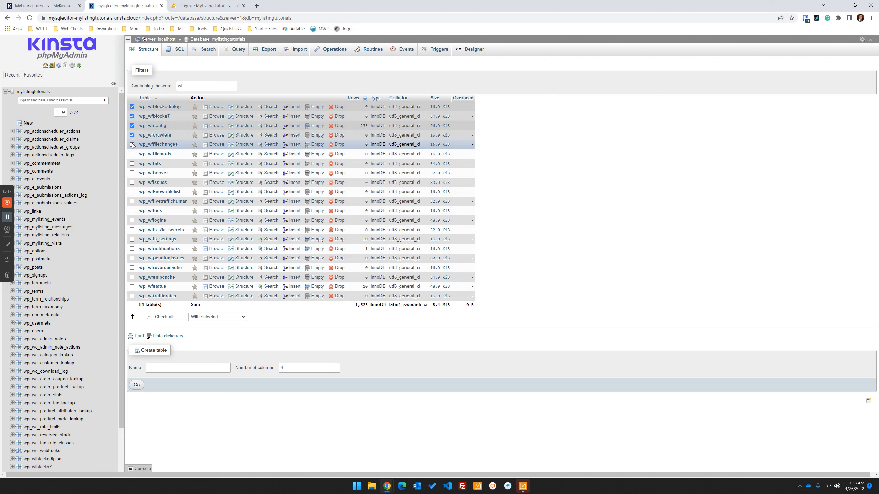
{"action": "left_click", "coordinate": [131, 145]}
{"action": "left_click", "coordinate": [132, 154]}
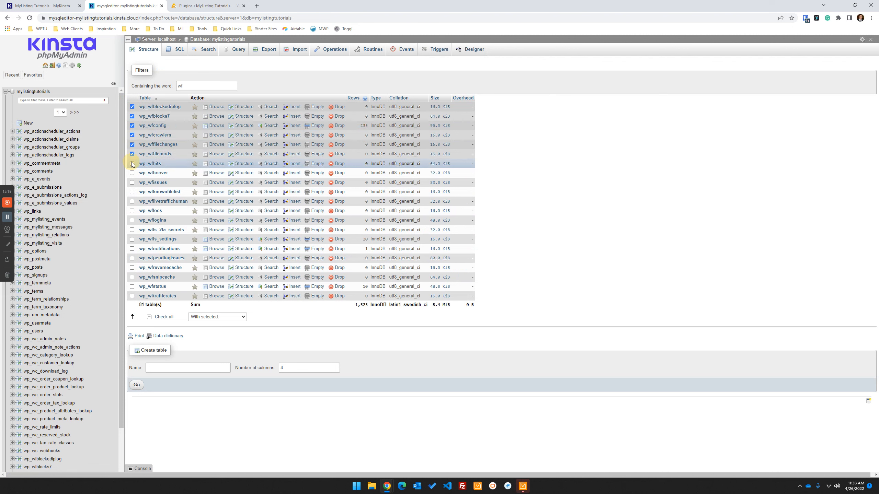
{"action": "left_click", "coordinate": [132, 164]}
{"action": "left_click", "coordinate": [132, 173]}
{"action": "left_click", "coordinate": [132, 182]}
{"action": "left_click", "coordinate": [132, 192]}
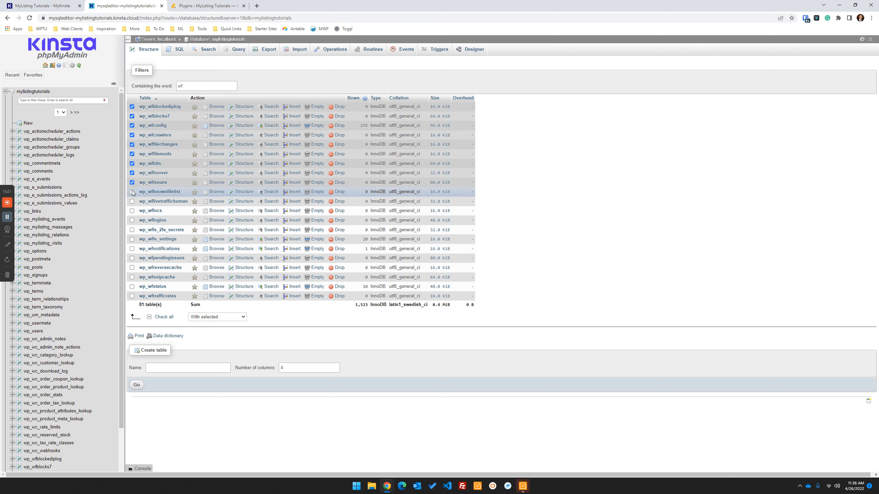
{"action": "left_click", "coordinate": [131, 201]}
{"action": "left_click", "coordinate": [131, 211]}
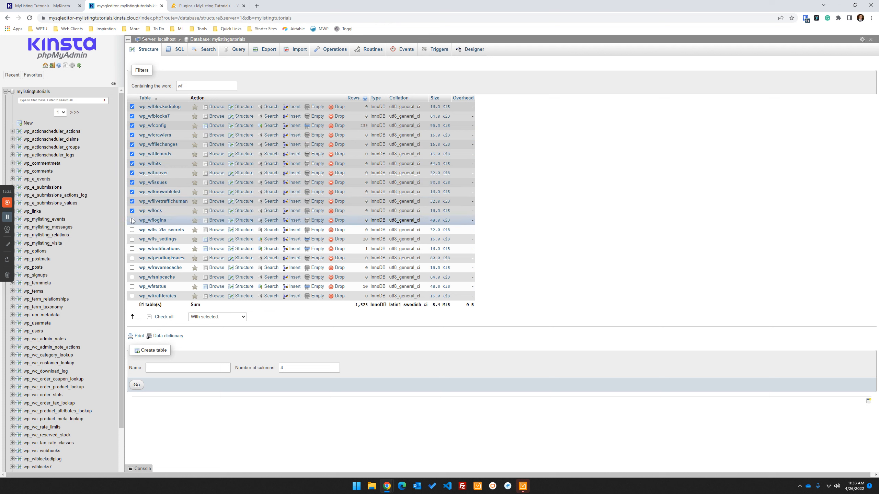
{"action": "left_click", "coordinate": [132, 220]}
{"action": "left_click", "coordinate": [132, 230]}
{"action": "left_click", "coordinate": [132, 240]}
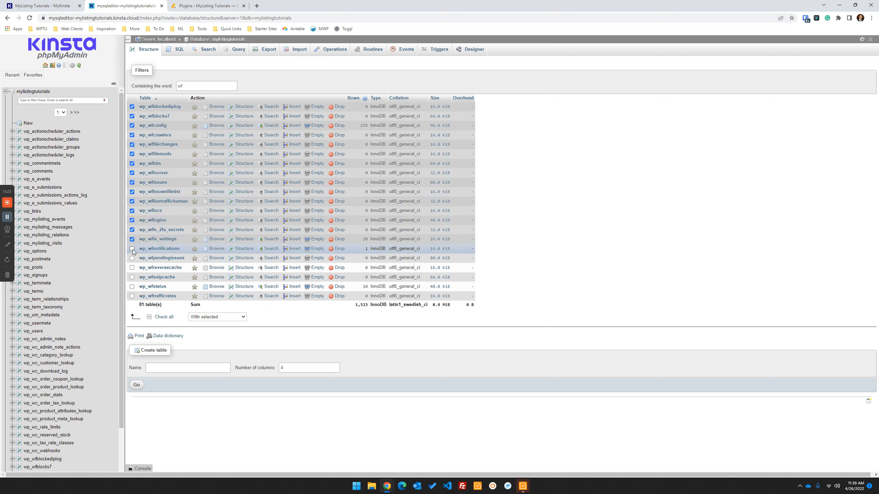
{"action": "left_click", "coordinate": [132, 249]}
{"action": "left_click", "coordinate": [132, 258]}
{"action": "left_click", "coordinate": [132, 267]}
{"action": "left_click", "coordinate": [132, 278]}
{"action": "left_click", "coordinate": [131, 287]}
{"action": "left_click", "coordinate": [132, 296]}
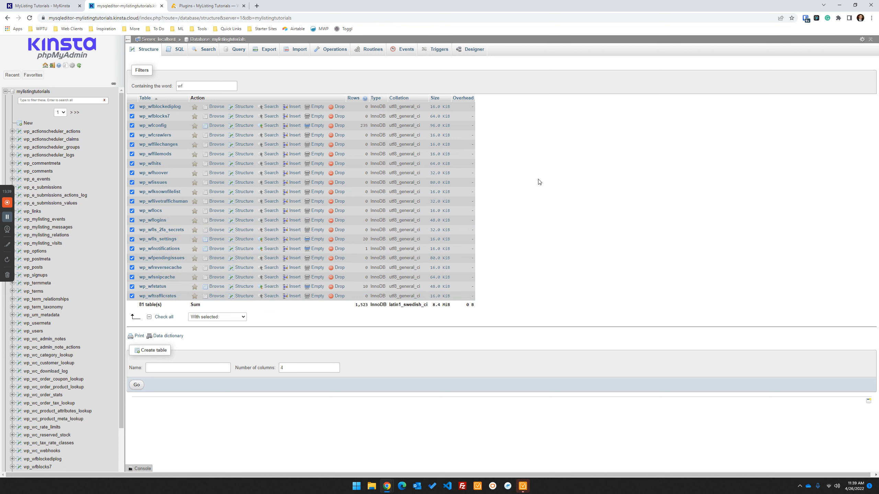
{"action": "left_click", "coordinate": [206, 319]}
{"action": "left_click", "coordinate": [209, 352]}
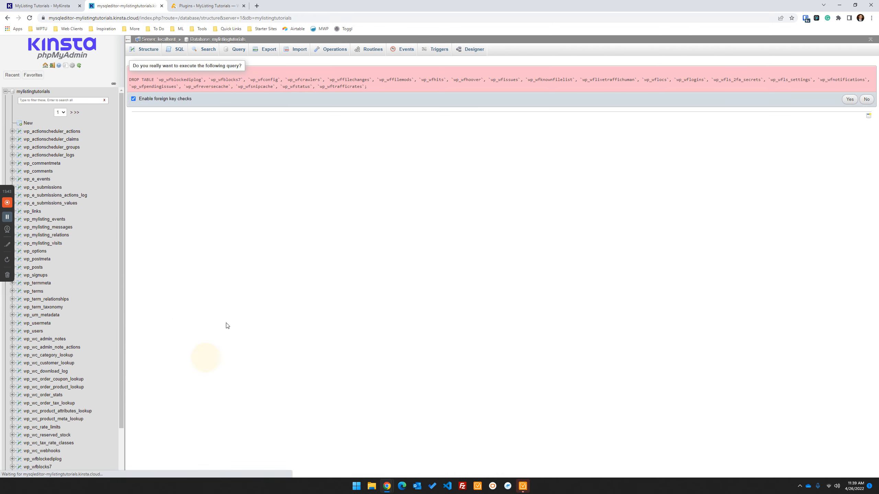
{"action": "left_click", "coordinate": [850, 99]}
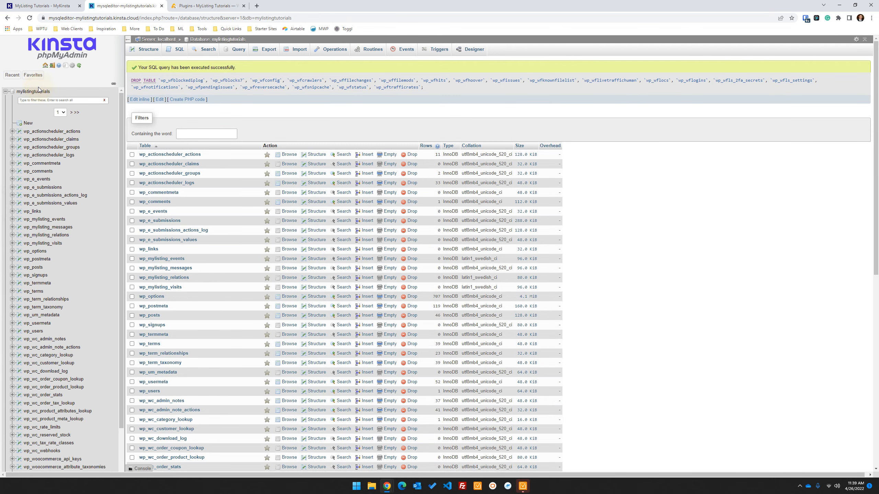
Step: Select the five wp_yoast tables, from wp_yoast_indexable through wp_yoast_seo_links, and drop them
{"action": "scroll", "coordinate": [179, 187], "scroll_direction": "down", "scroll_amount": 4}
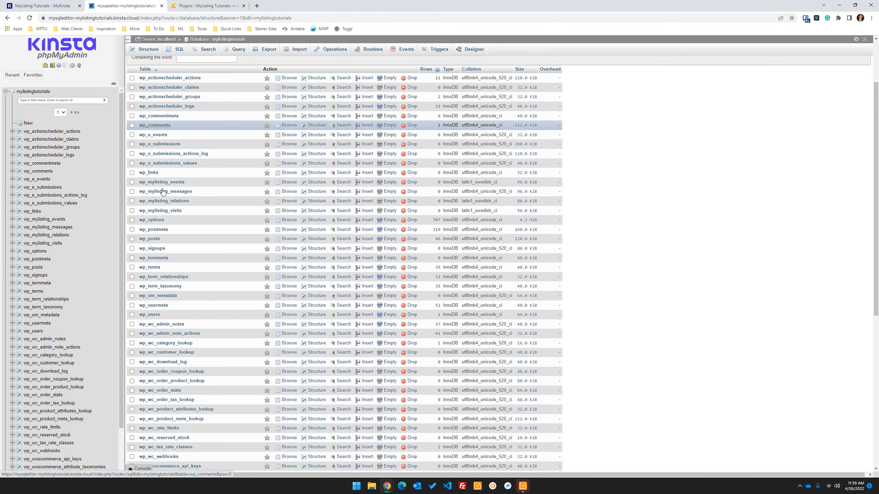
{"action": "scroll", "coordinate": [193, 193], "scroll_direction": "down", "scroll_amount": 6}
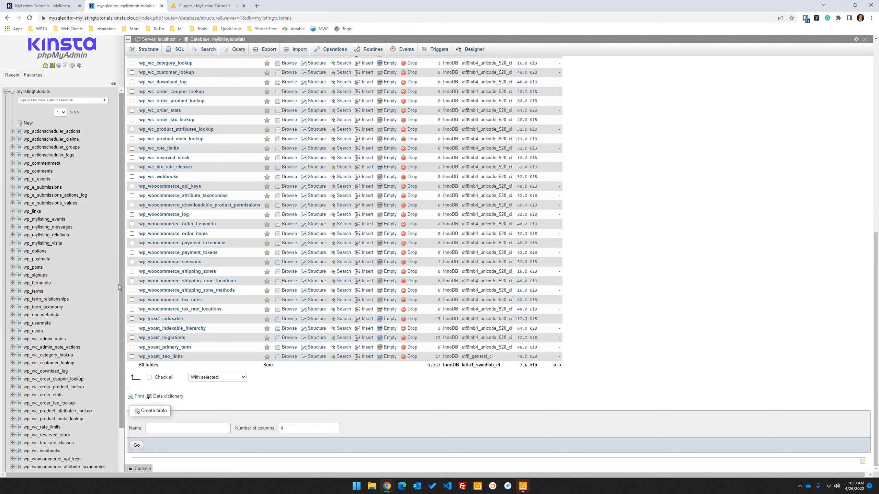
{"action": "left_click", "coordinate": [132, 319]}
{"action": "left_click", "coordinate": [132, 329]}
{"action": "left_click", "coordinate": [132, 338]}
{"action": "left_click", "coordinate": [132, 347]}
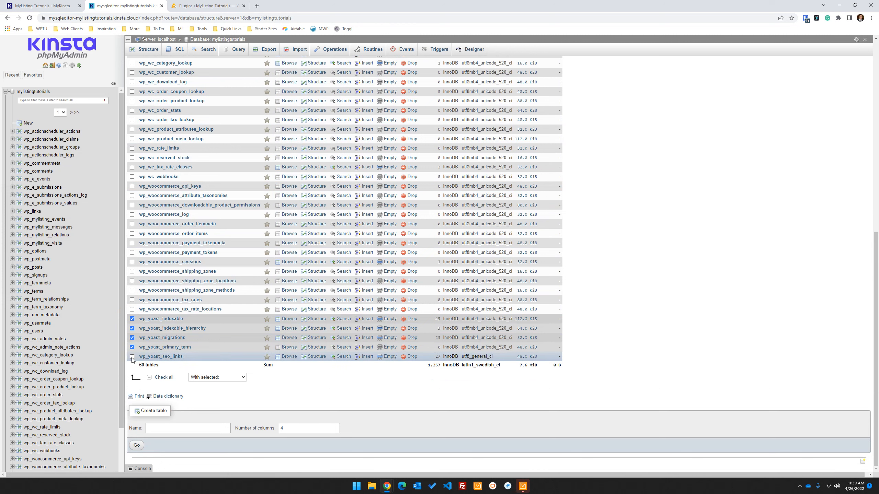
{"action": "left_click", "coordinate": [132, 357]}
{"action": "left_click", "coordinate": [226, 377]}
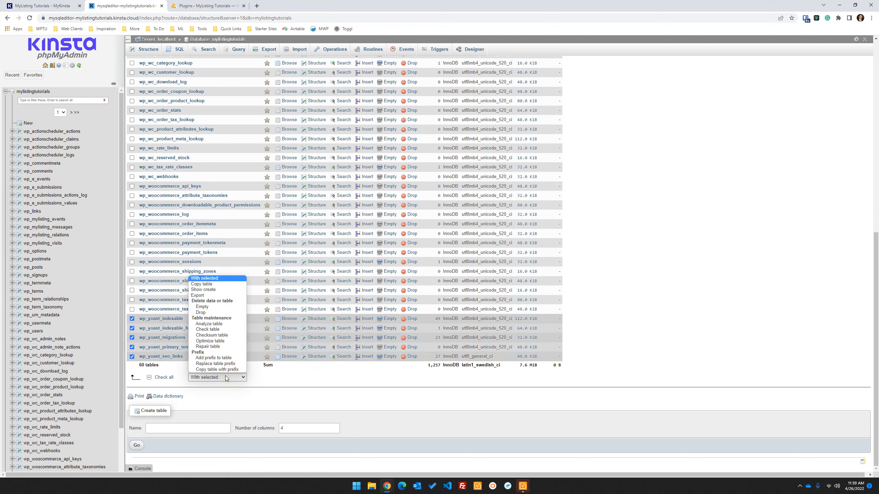
{"action": "left_click", "coordinate": [203, 313]}
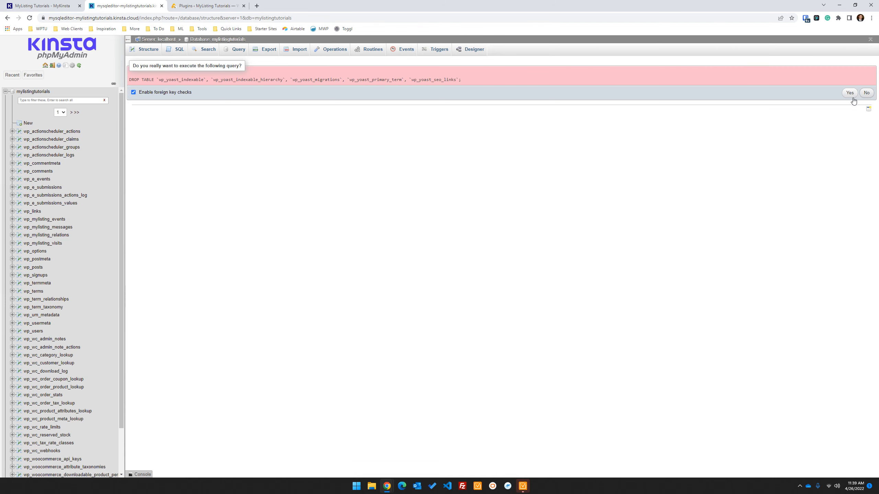
{"action": "left_click", "coordinate": [850, 94]}
Step: Review the database's remaining tables for any others left behind by deleted plugins
{"action": "scroll", "coordinate": [37, 245], "scroll_direction": "down", "scroll_amount": 1}
{"action": "scroll", "coordinate": [351, 209], "scroll_direction": "down", "scroll_amount": 3}
{"action": "scroll", "coordinate": [351, 210], "scroll_direction": "down", "scroll_amount": 5}
{"action": "scroll", "coordinate": [351, 209], "scroll_direction": "down", "scroll_amount": 2}
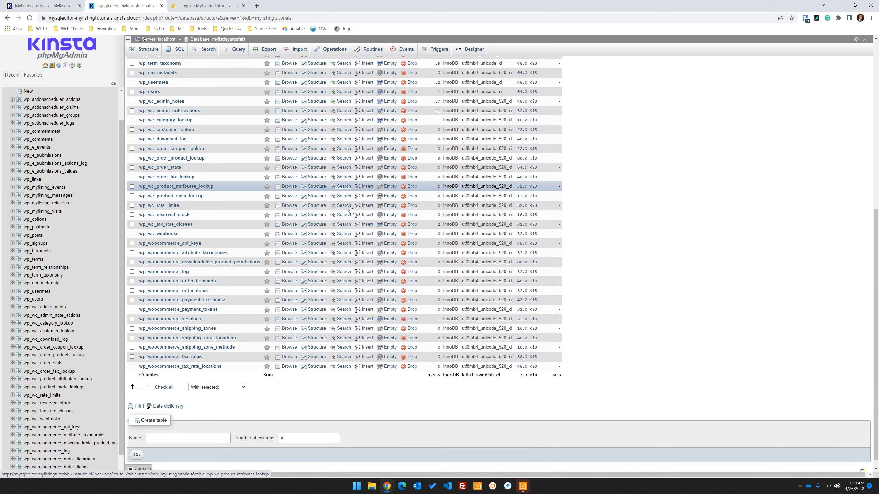
{"action": "scroll", "coordinate": [350, 210], "scroll_direction": "up", "scroll_amount": 4}
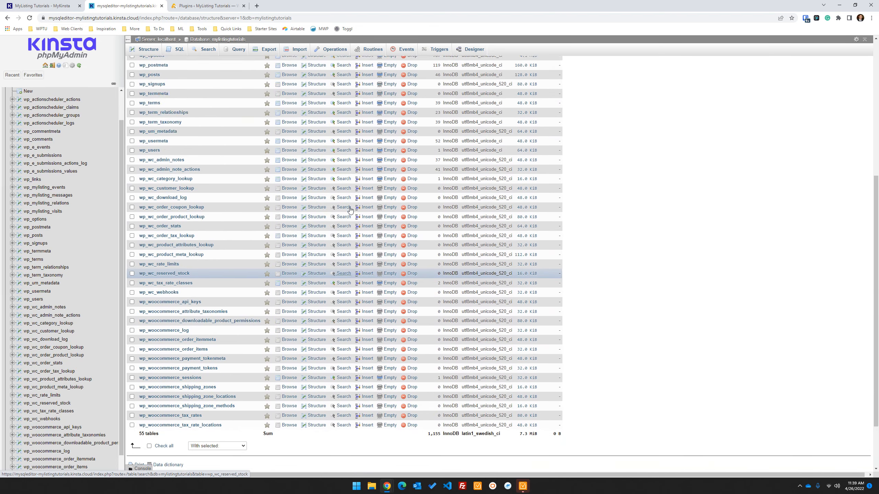
{"action": "scroll", "coordinate": [351, 209], "scroll_direction": "down", "scroll_amount": 4}
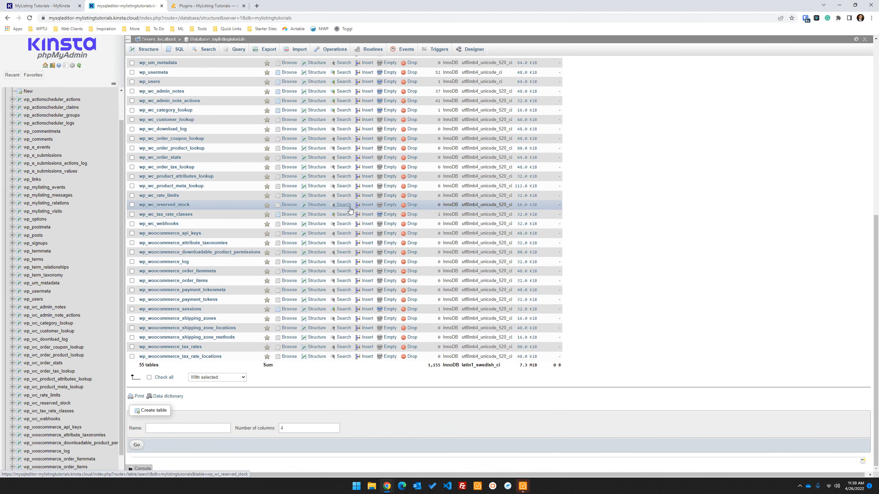
{"action": "scroll", "coordinate": [350, 209], "scroll_direction": "up", "scroll_amount": 10}
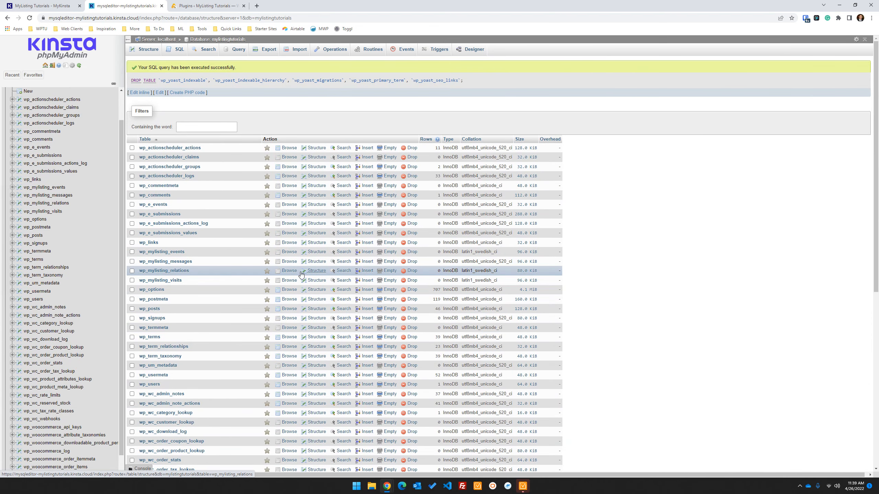
{"action": "scroll", "coordinate": [301, 274], "scroll_direction": "down", "scroll_amount": 7}
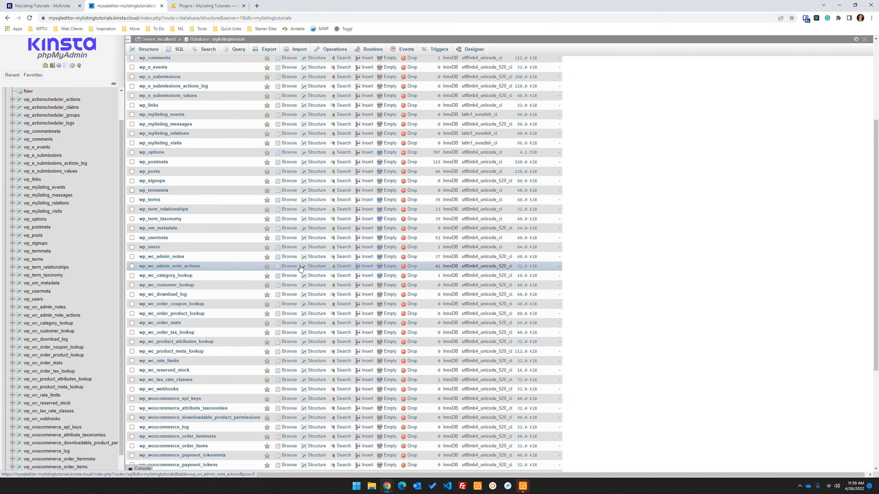
{"action": "scroll", "coordinate": [302, 270], "scroll_direction": "up", "scroll_amount": 10}
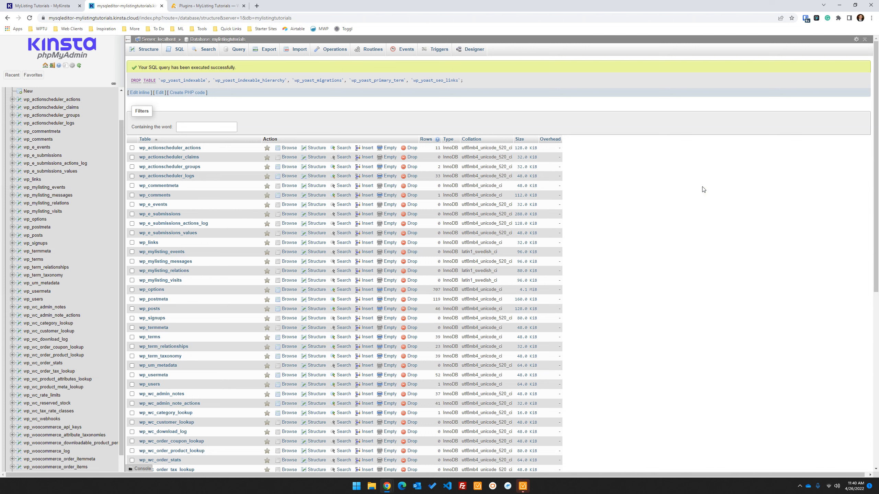
Step: Browse the wp_options table with 500 rows per page, sorted by option_name in ascending order
{"action": "left_click", "coordinate": [31, 220]}
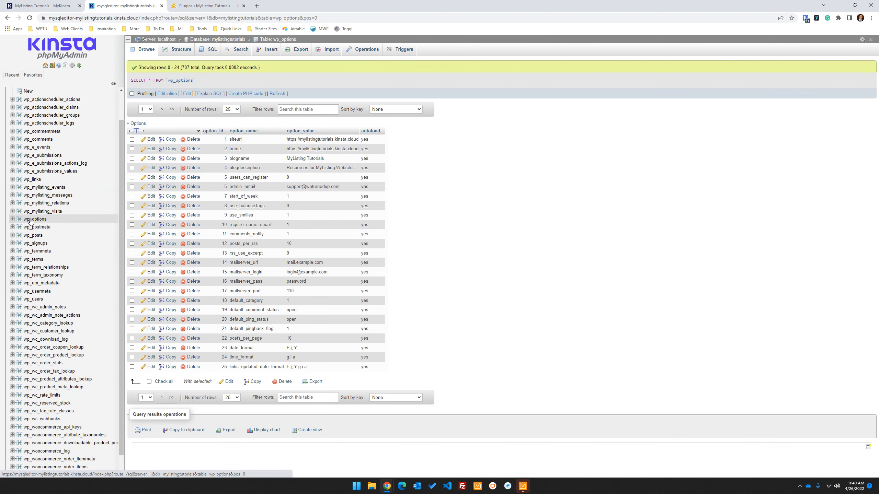
{"action": "left_click", "coordinate": [231, 110]}
{"action": "left_click", "coordinate": [229, 140]}
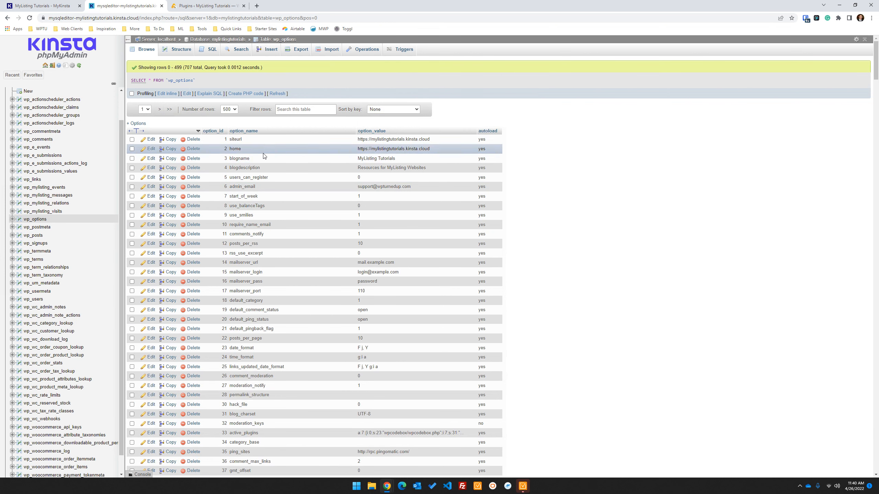
{"action": "scroll", "coordinate": [266, 162], "scroll_direction": "down", "scroll_amount": 3}
{"action": "scroll", "coordinate": [263, 162], "scroll_direction": "up", "scroll_amount": 3}
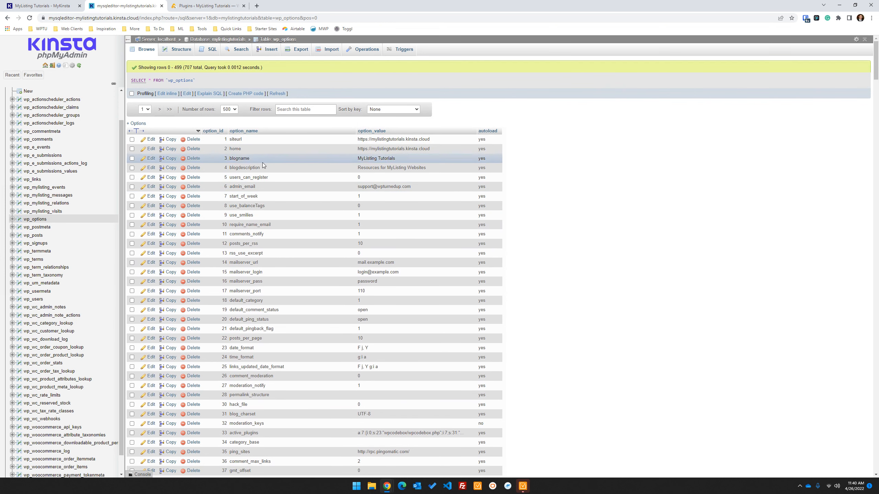
{"action": "left_click", "coordinate": [243, 131]}
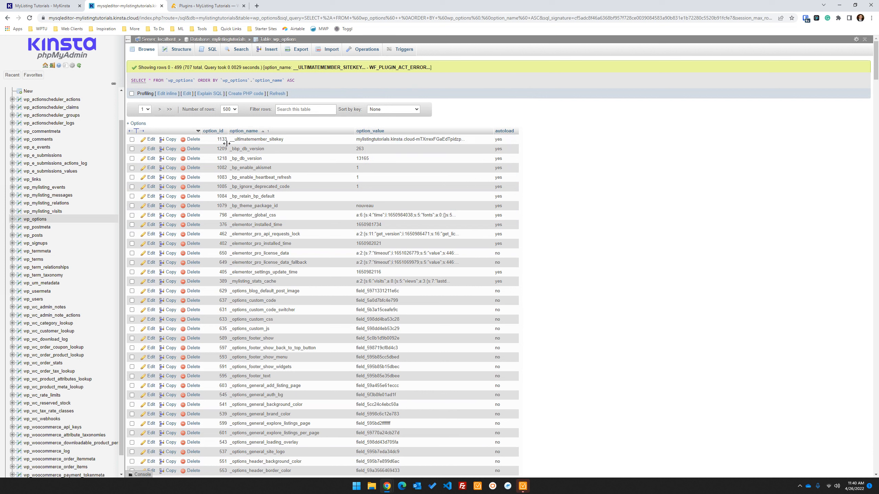
Step: Select the wp_options rows __ultimatemember_sitekey, _bbp_db_version and all the _bp_ entries from _bp_db_version through _bp_theme_package_id
{"action": "left_click", "coordinate": [132, 140]}
{"action": "left_click", "coordinate": [132, 150]}
{"action": "left_click", "coordinate": [131, 158]}
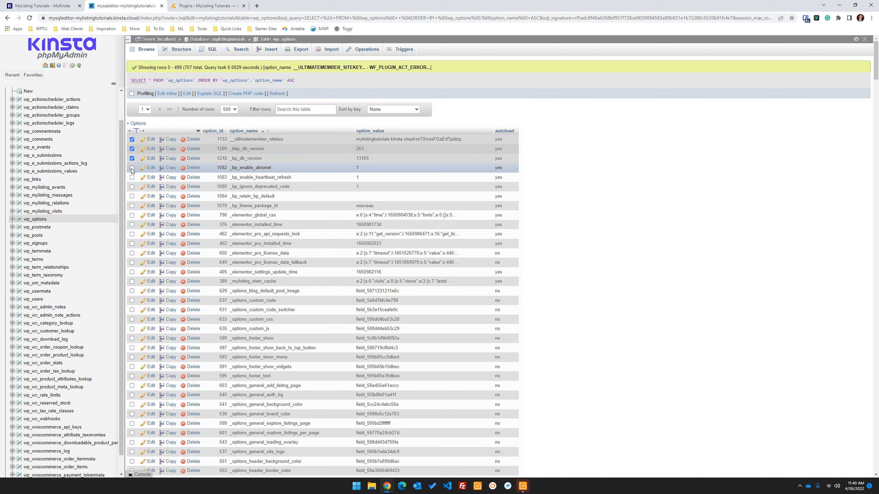
{"action": "left_click", "coordinate": [131, 169]}
{"action": "left_click", "coordinate": [132, 177]}
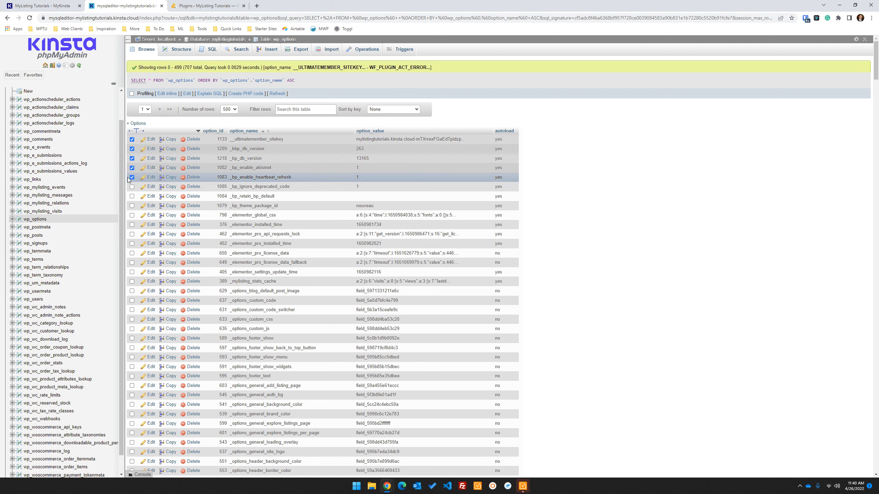
{"action": "left_click", "coordinate": [132, 187]}
{"action": "left_click", "coordinate": [132, 197]}
{"action": "left_click", "coordinate": [132, 206]}
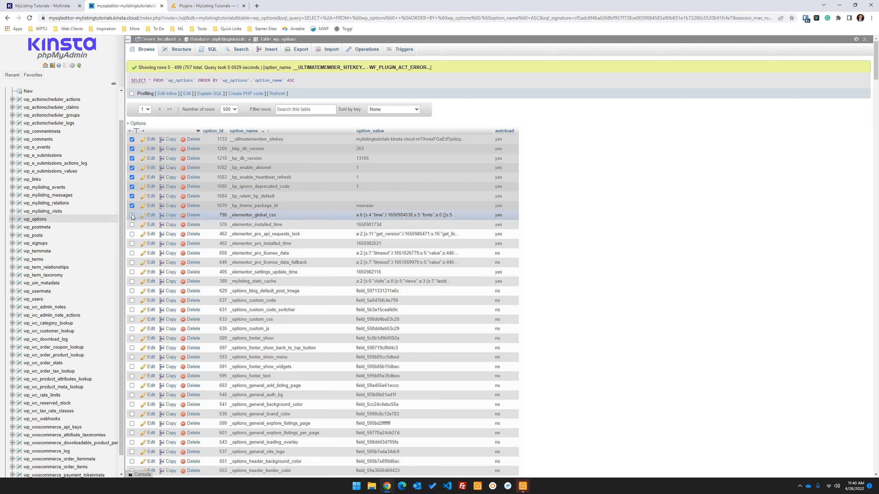
Step: Examine the option rows from _elementor_global_css through blogname for entries left behind by deleted plugins
{"action": "scroll", "coordinate": [313, 209], "scroll_direction": "down", "scroll_amount": 3}
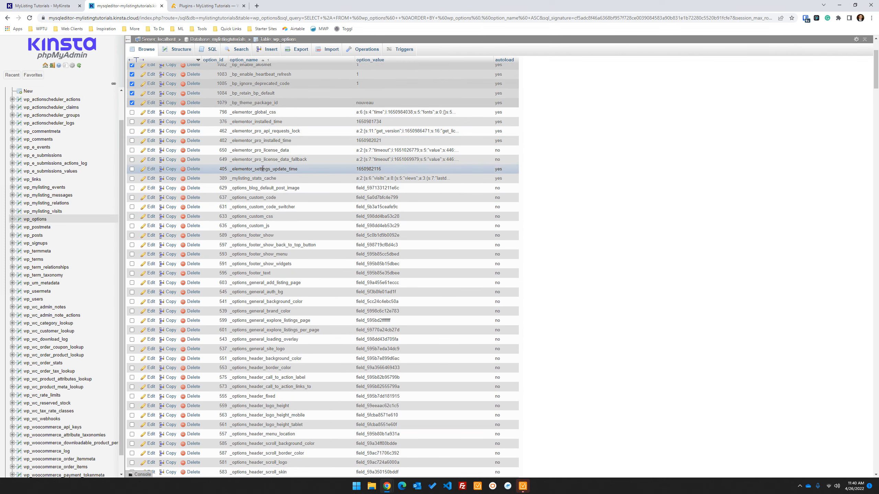
{"action": "scroll", "coordinate": [266, 190], "scroll_direction": "down", "scroll_amount": 3}
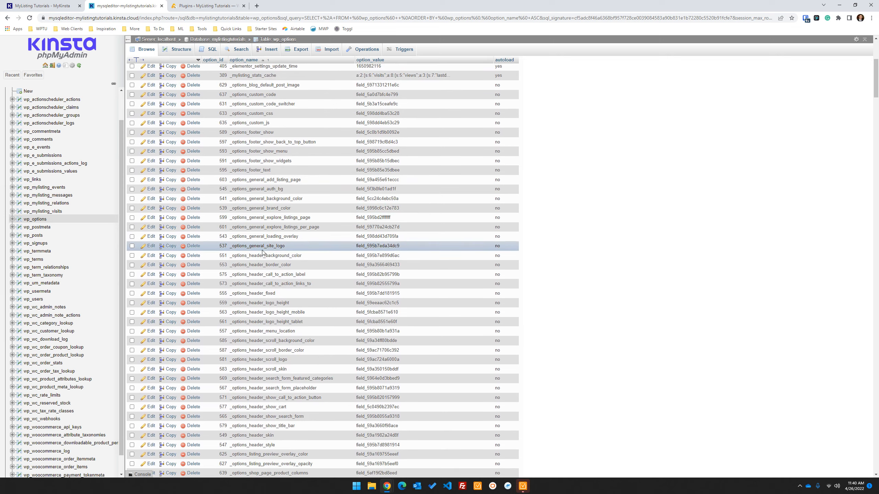
{"action": "scroll", "coordinate": [281, 138], "scroll_direction": "down", "scroll_amount": 2}
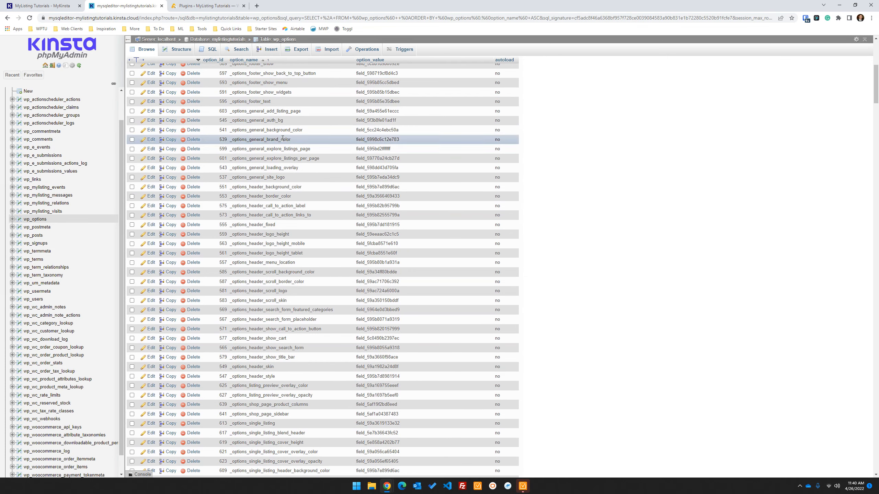
{"action": "scroll", "coordinate": [279, 225], "scroll_direction": "down", "scroll_amount": 12}
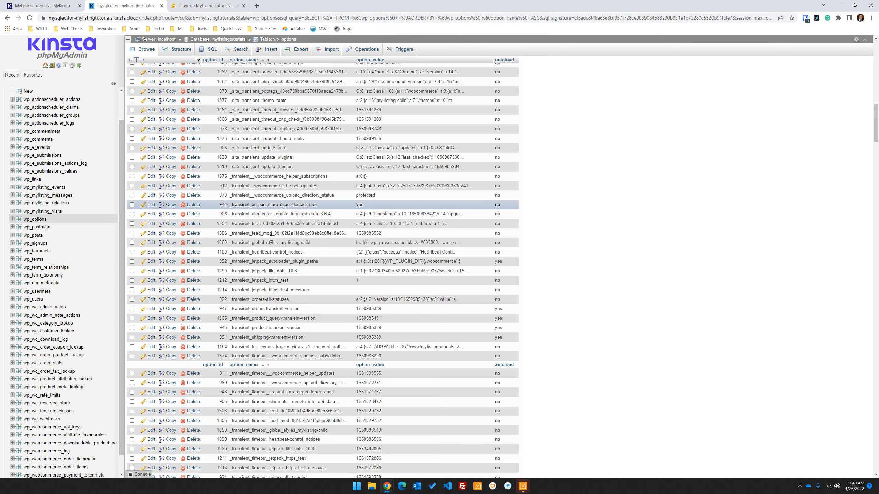
{"action": "scroll", "coordinate": [258, 260], "scroll_direction": "down", "scroll_amount": 1}
{"action": "scroll", "coordinate": [257, 260], "scroll_direction": "down", "scroll_amount": 14}
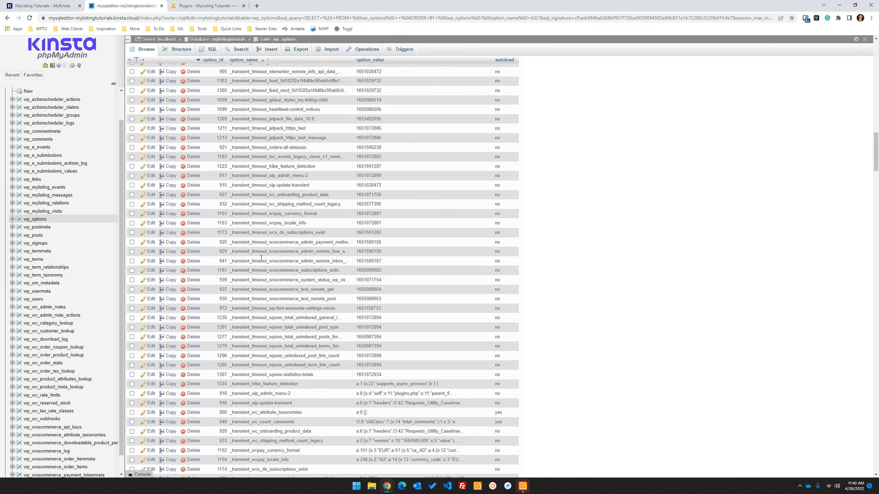
{"action": "scroll", "coordinate": [261, 257], "scroll_direction": "down", "scroll_amount": 12}
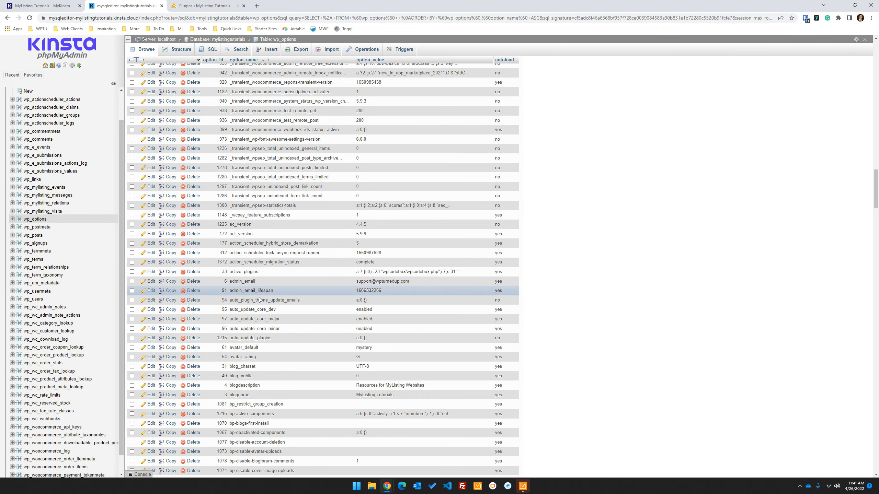
{"action": "scroll", "coordinate": [261, 249], "scroll_direction": "down", "scroll_amount": 3}
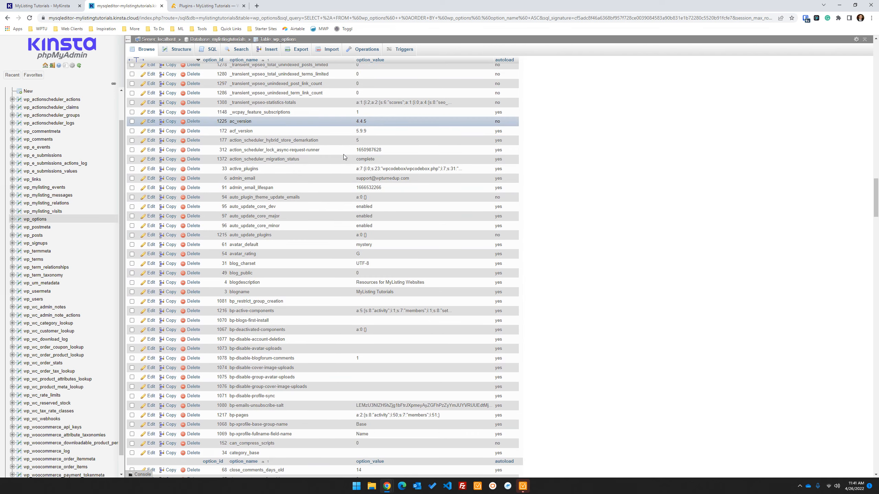
{"action": "scroll", "coordinate": [344, 157], "scroll_direction": "down", "scroll_amount": 3}
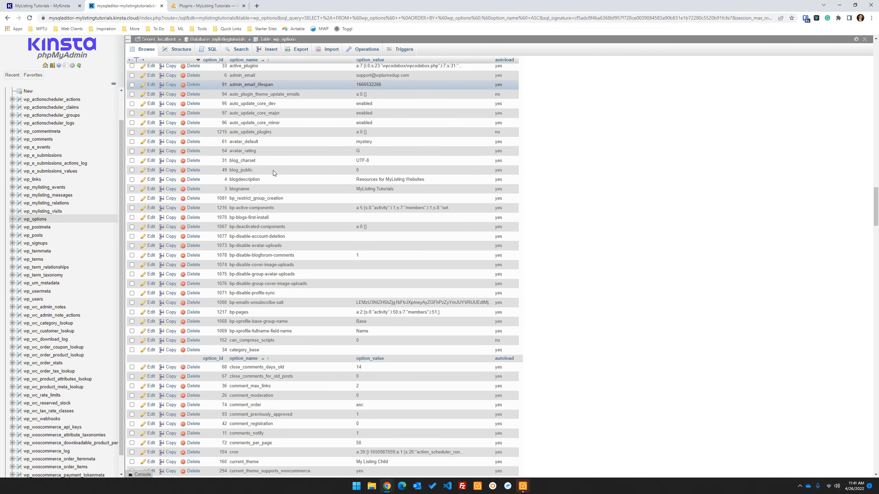
Step: Add the BuddyPress rows from bp_restrict_group_creation through bp-xprofile-fullname-field-name to the selection
{"action": "left_click", "coordinate": [132, 198]}
{"action": "left_click", "coordinate": [131, 208]}
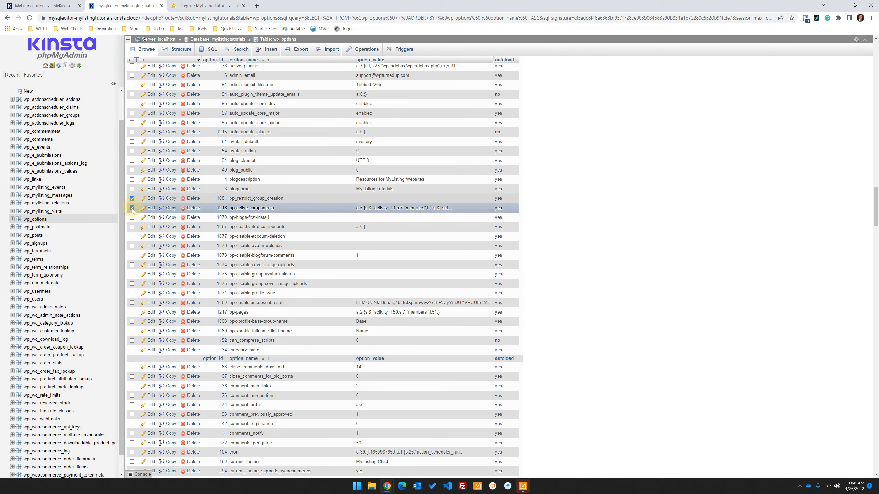
{"action": "left_click", "coordinate": [131, 217]}
{"action": "left_click", "coordinate": [132, 237]}
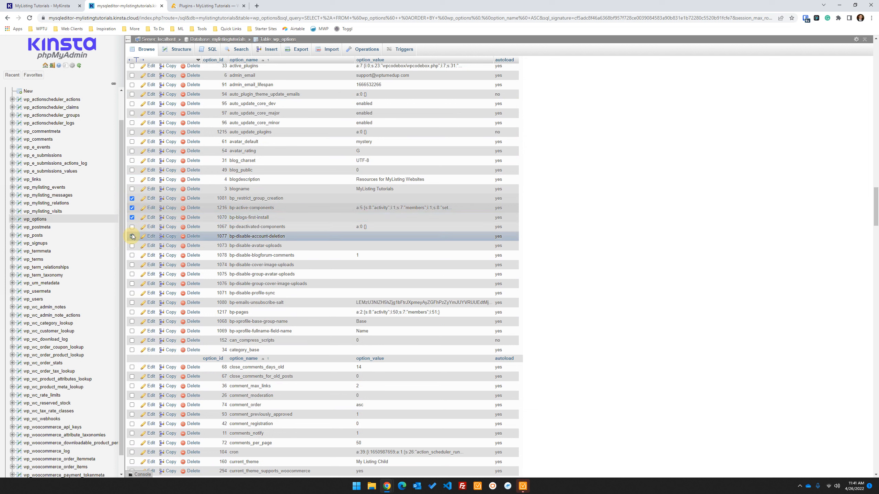
{"action": "left_click", "coordinate": [132, 227]}
{"action": "left_click", "coordinate": [132, 246]}
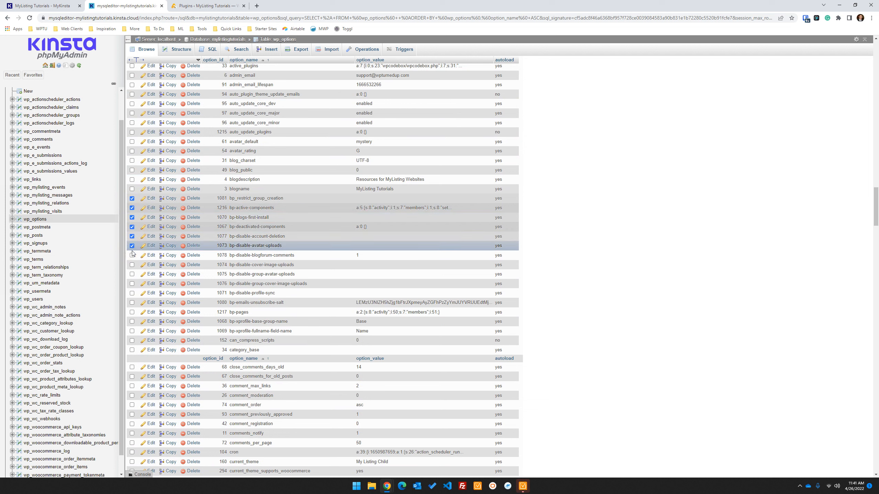
{"action": "left_click", "coordinate": [131, 257]}
{"action": "left_click", "coordinate": [132, 266]}
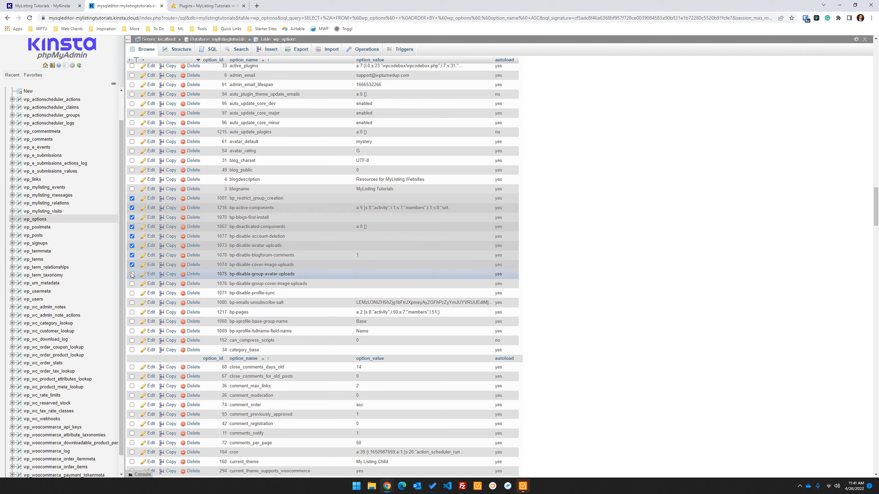
{"action": "left_click", "coordinate": [132, 274]}
{"action": "left_click", "coordinate": [132, 284]}
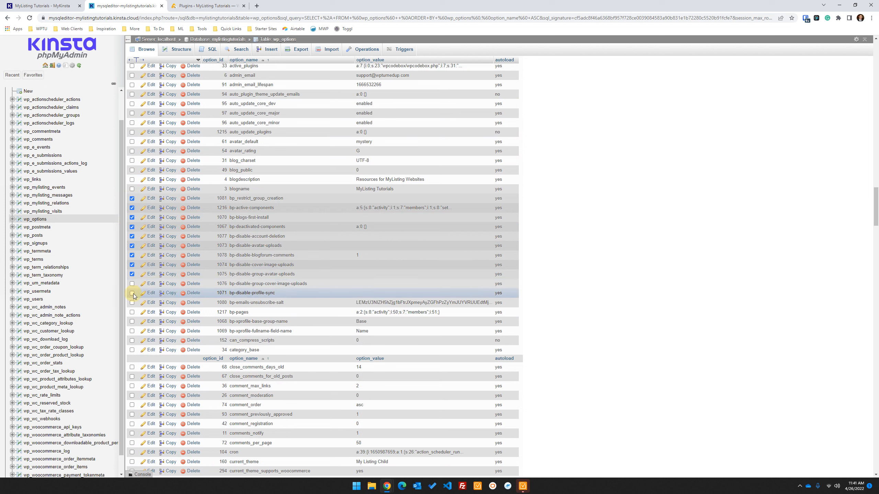
{"action": "left_click", "coordinate": [132, 293]}
{"action": "left_click", "coordinate": [132, 303]}
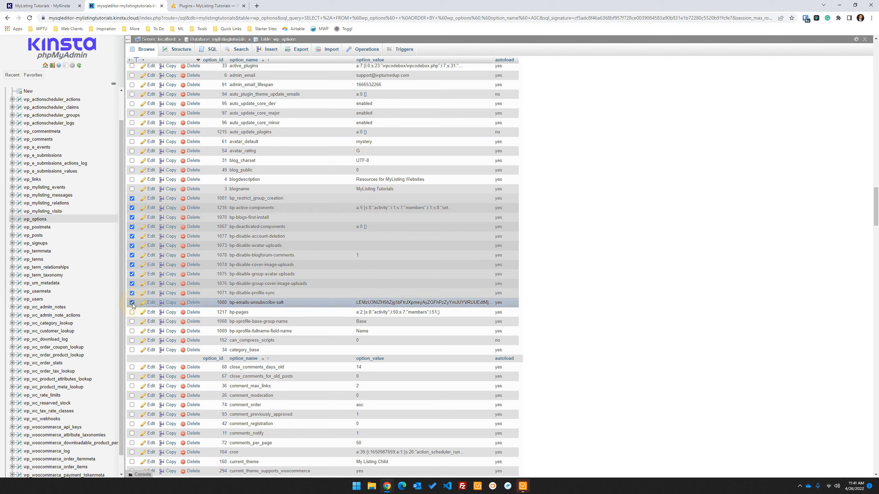
{"action": "left_click", "coordinate": [132, 312]}
{"action": "left_click", "coordinate": [132, 322]}
{"action": "left_click", "coordinate": [132, 331]}
Step: Examine the option rows from can_compress_scripts through the elementor and fs_ entries for deleted plugins' leftovers
{"action": "scroll", "coordinate": [197, 284], "scroll_direction": "down", "scroll_amount": 3}
{"action": "scroll", "coordinate": [444, 334], "scroll_direction": "down", "scroll_amount": 1}
{"action": "scroll", "coordinate": [444, 333], "scroll_direction": "down", "scroll_amount": 4}
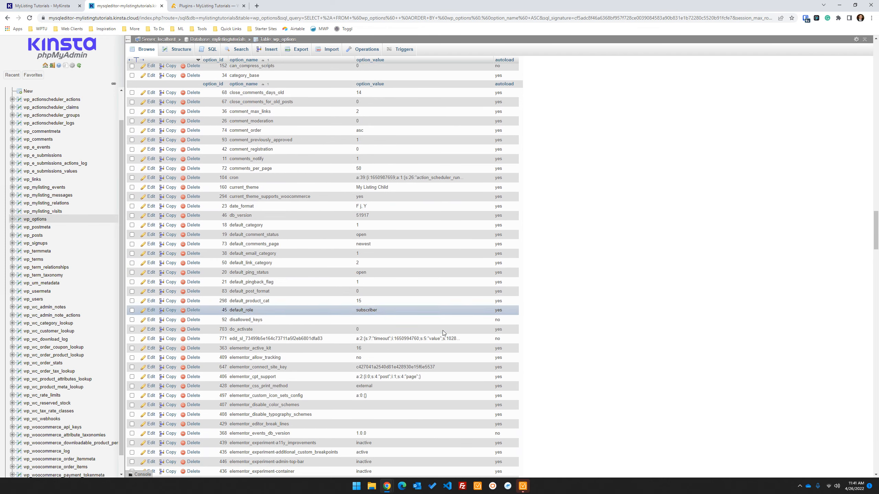
{"action": "scroll", "coordinate": [443, 329], "scroll_direction": "down", "scroll_amount": 1}
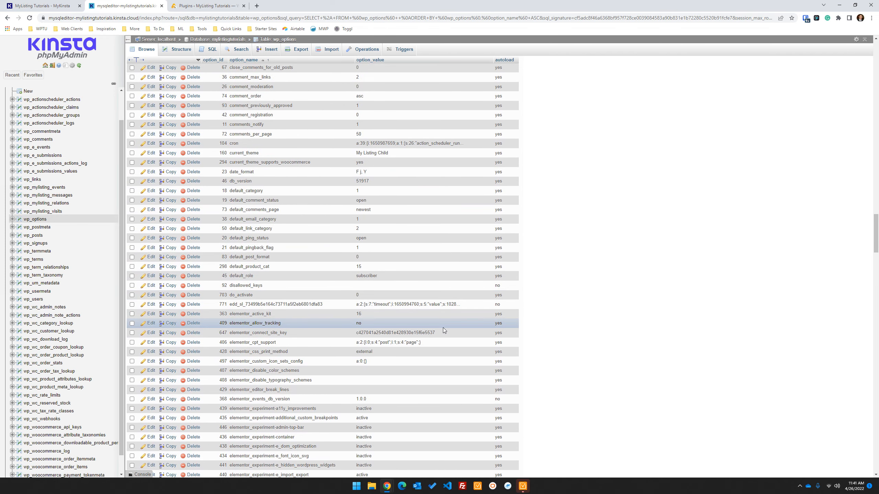
{"action": "scroll", "coordinate": [443, 329], "scroll_direction": "down", "scroll_amount": 3}
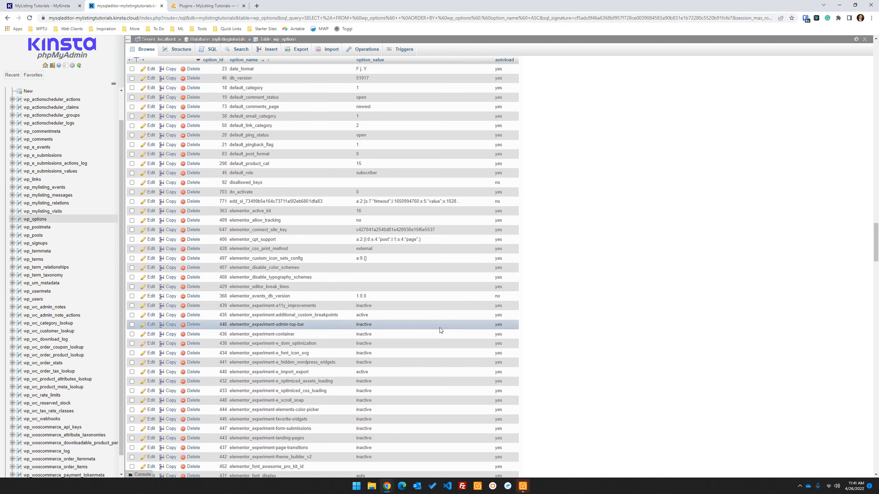
{"action": "scroll", "coordinate": [428, 333], "scroll_direction": "down", "scroll_amount": 3}
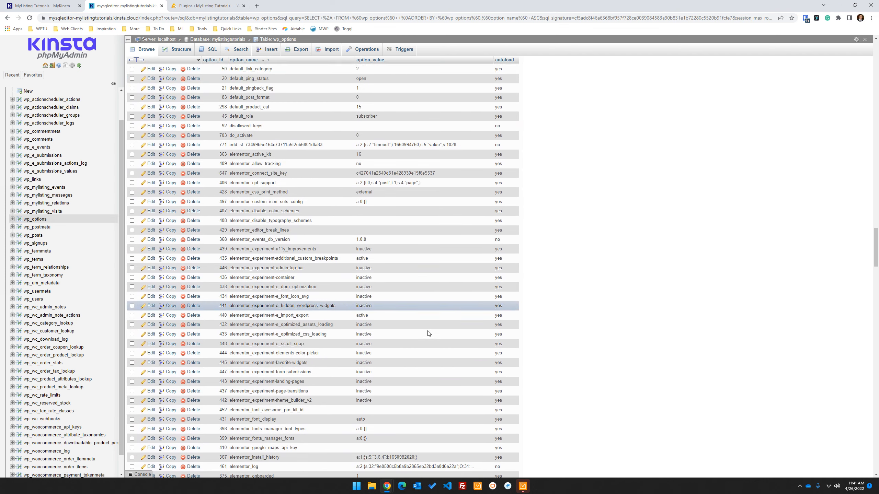
{"action": "scroll", "coordinate": [428, 333], "scroll_direction": "down", "scroll_amount": 9}
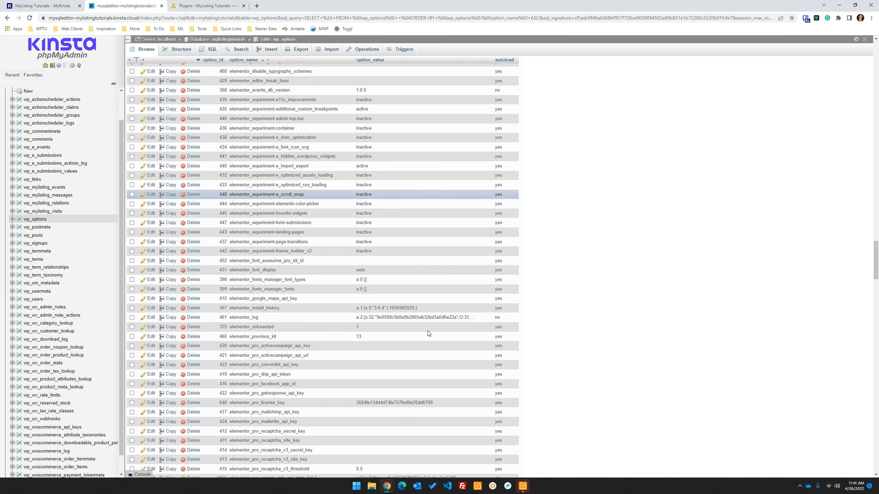
{"action": "scroll", "coordinate": [428, 333], "scroll_direction": "down", "scroll_amount": 5}
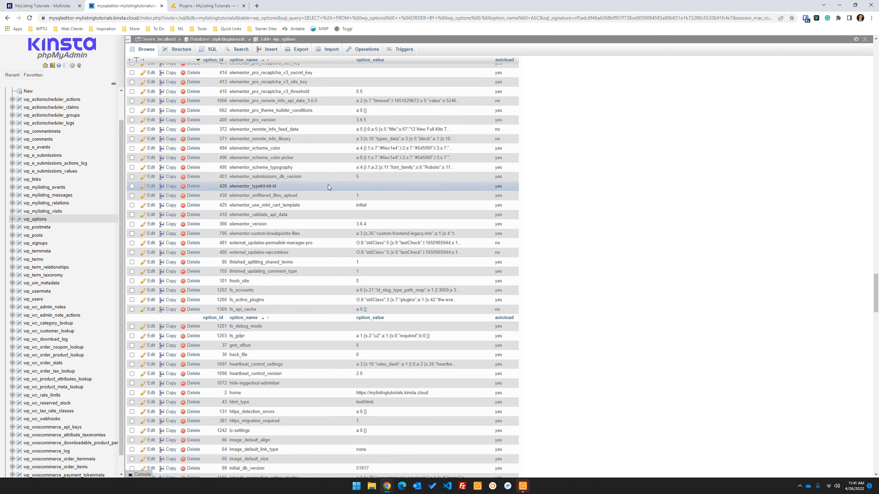
{"action": "scroll", "coordinate": [329, 185], "scroll_direction": "down", "scroll_amount": 2}
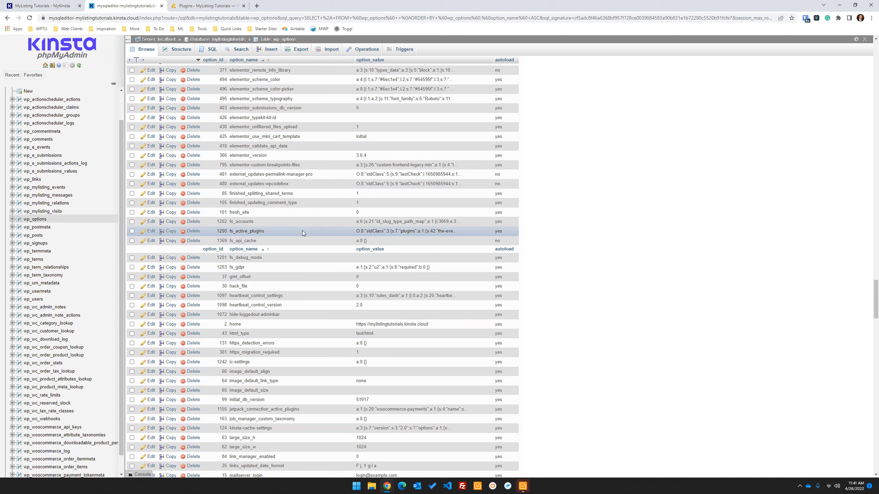
Step: Add the heartbeat_control_settings and heartbeat_control_version rows to the selection
{"action": "scroll", "coordinate": [302, 232], "scroll_direction": "down", "scroll_amount": 1}
{"action": "scroll", "coordinate": [323, 233], "scroll_direction": "down", "scroll_amount": 1}
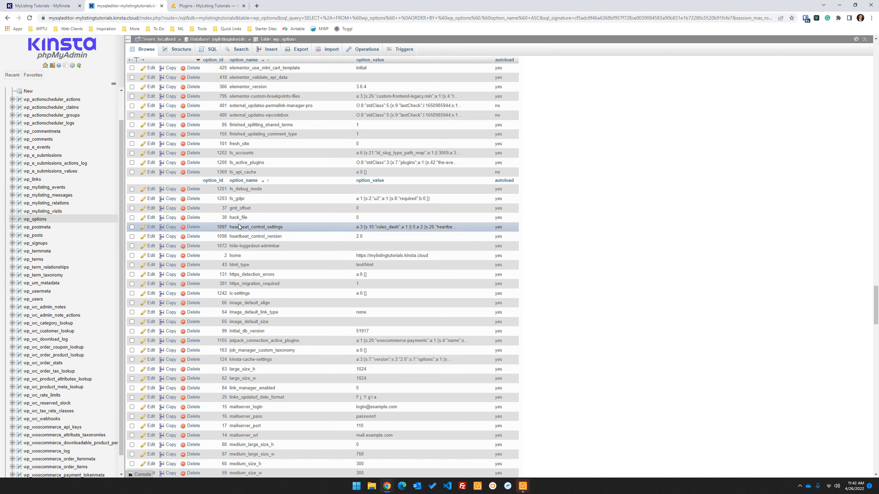
{"action": "left_click", "coordinate": [132, 227]}
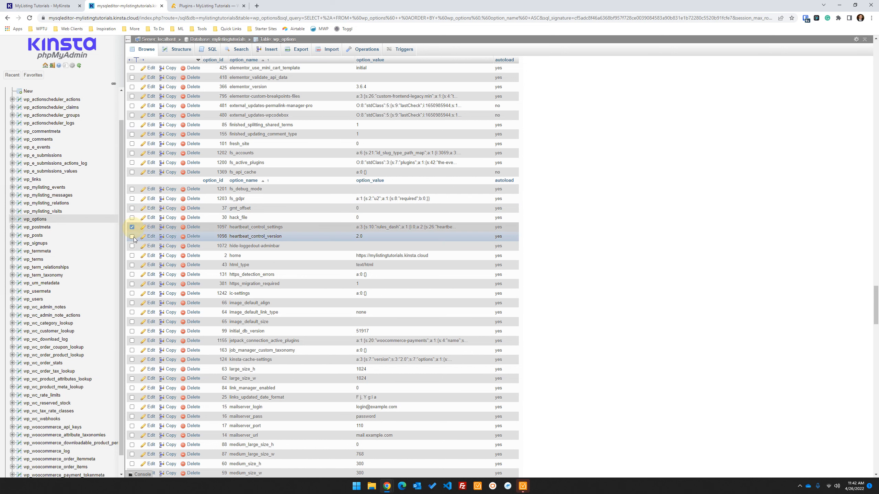
{"action": "left_click", "coordinate": [132, 237]}
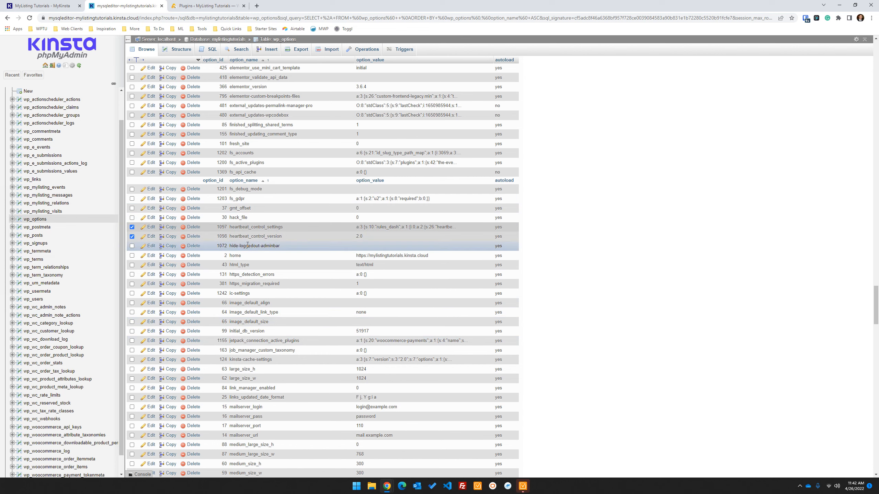
Step: Add the Rank Math rows from rank_math_db_version through rank-math-options-titles, except rank-math-options-instant-indexing, to the selection
{"action": "scroll", "coordinate": [305, 308], "scroll_direction": "down", "scroll_amount": 1}
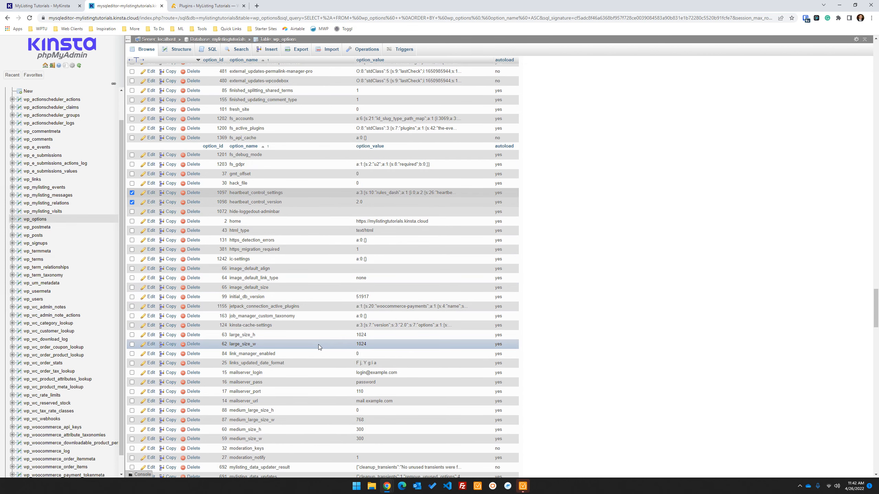
{"action": "scroll", "coordinate": [321, 283], "scroll_direction": "down", "scroll_amount": 1}
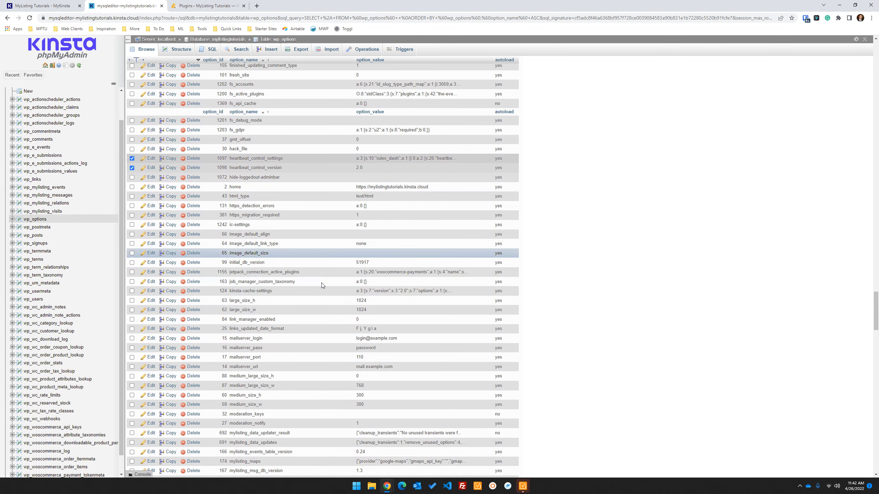
{"action": "scroll", "coordinate": [321, 283], "scroll_direction": "down", "scroll_amount": 4}
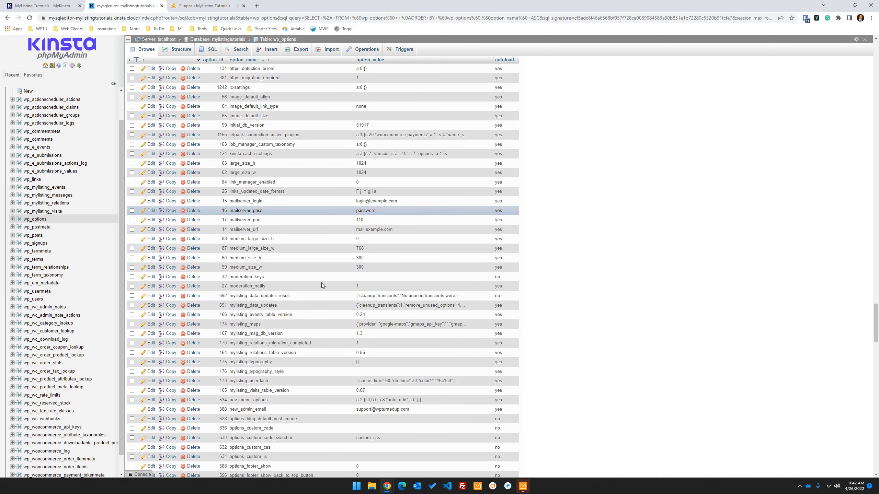
{"action": "scroll", "coordinate": [321, 283], "scroll_direction": "down", "scroll_amount": 18}
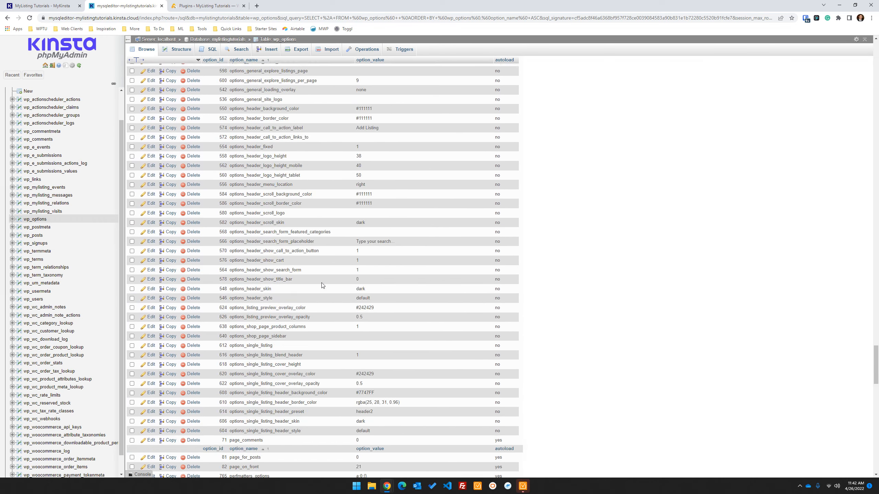
{"action": "scroll", "coordinate": [321, 283], "scroll_direction": "down", "scroll_amount": 4}
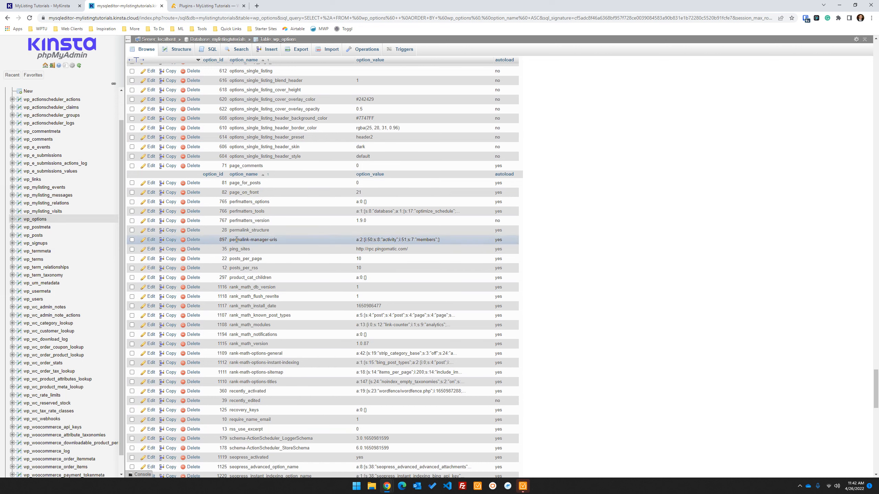
{"action": "left_click", "coordinate": [133, 288]}
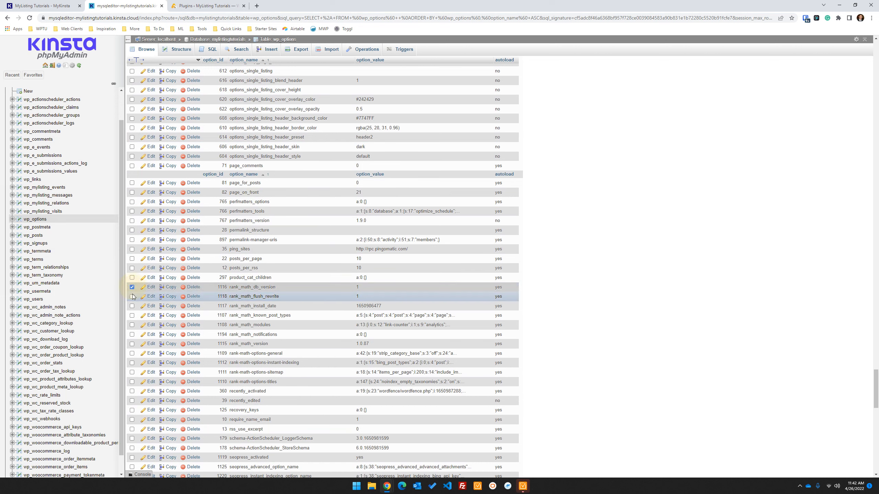
{"action": "left_click", "coordinate": [132, 297]}
{"action": "left_click", "coordinate": [131, 306]}
{"action": "left_click", "coordinate": [131, 316]}
{"action": "left_click", "coordinate": [132, 325]}
{"action": "left_click", "coordinate": [132, 335]}
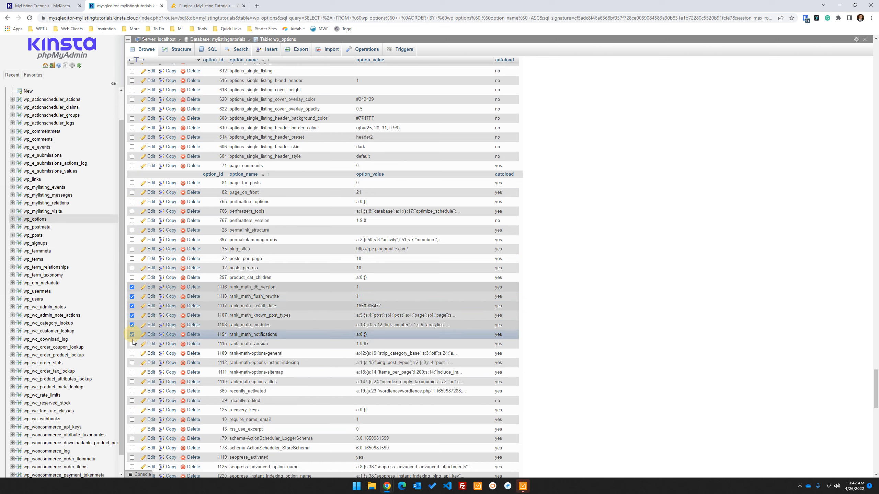
{"action": "left_click", "coordinate": [132, 344]}
{"action": "left_click", "coordinate": [132, 354]}
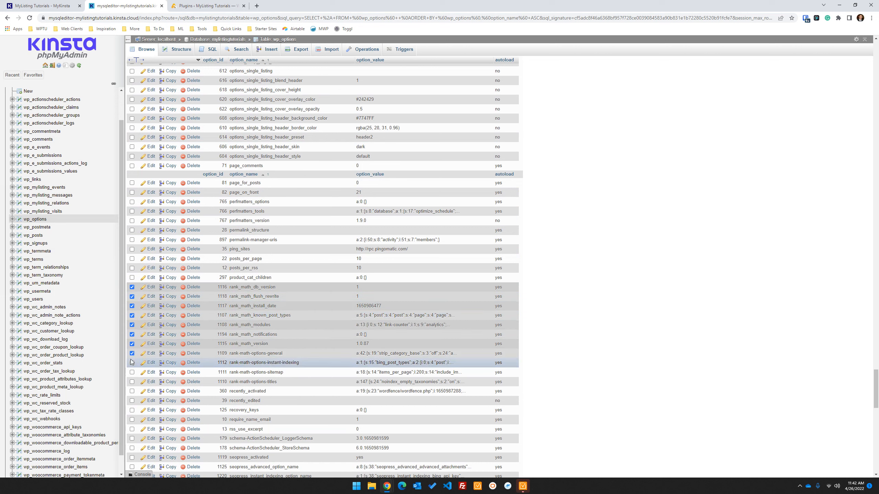
{"action": "left_click", "coordinate": [131, 372]}
{"action": "left_click", "coordinate": [132, 382]}
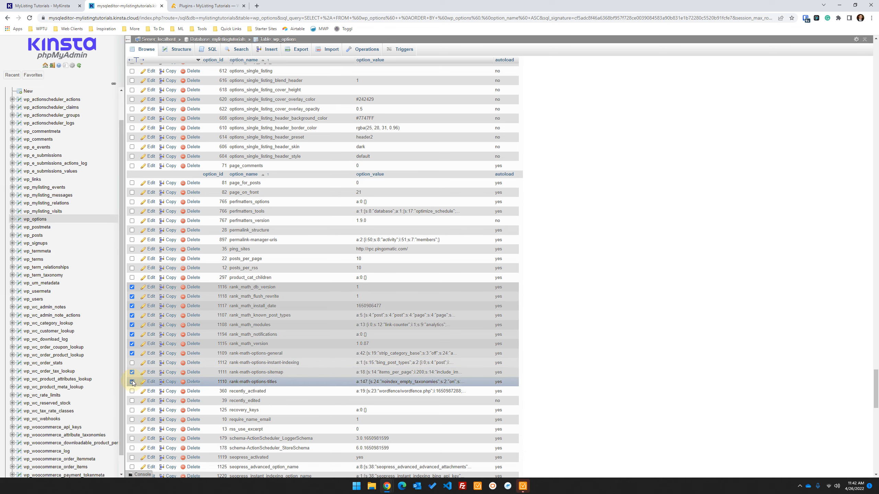
Step: Add the tribe_last_save_post, tribe_last_updated_option and um_cache_userdata_2 rows to the selection
{"action": "scroll", "coordinate": [398, 354], "scroll_direction": "down", "scroll_amount": 1}
{"action": "scroll", "coordinate": [398, 354], "scroll_direction": "down", "scroll_amount": 5}
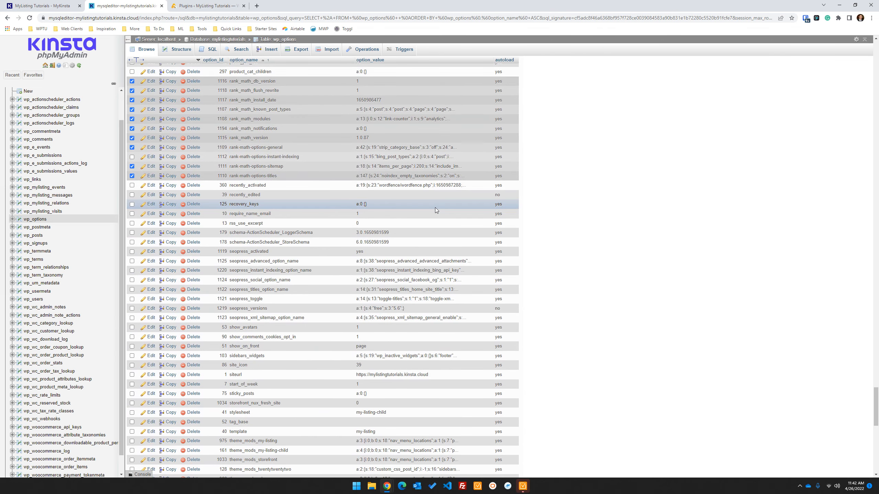
{"action": "scroll", "coordinate": [436, 209], "scroll_direction": "down", "scroll_amount": 5}
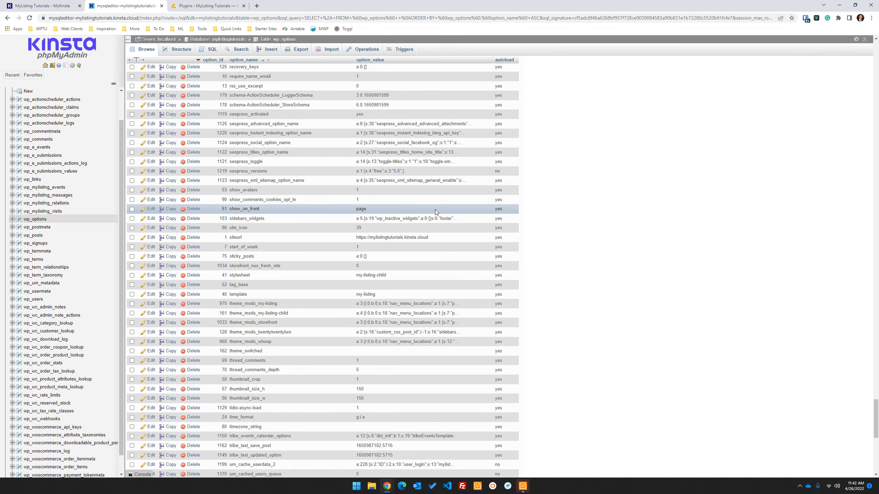
{"action": "scroll", "coordinate": [436, 210], "scroll_direction": "down", "scroll_amount": 4}
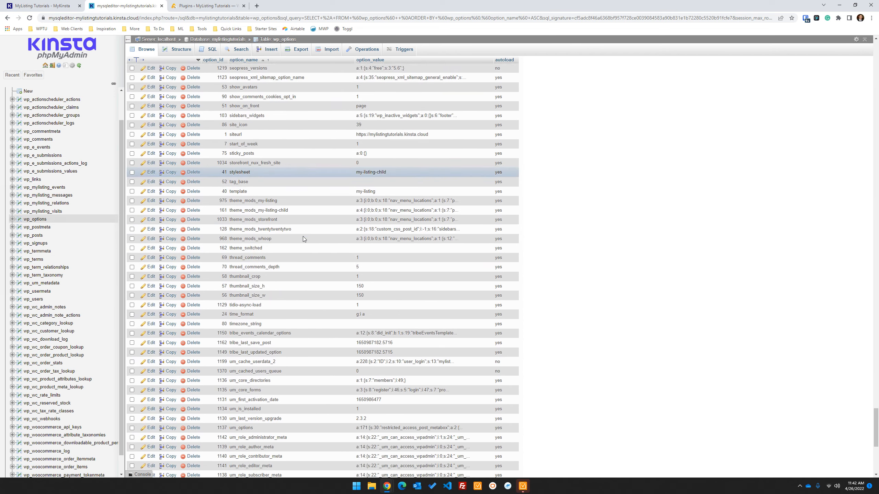
{"action": "scroll", "coordinate": [302, 238], "scroll_direction": "down", "scroll_amount": 2}
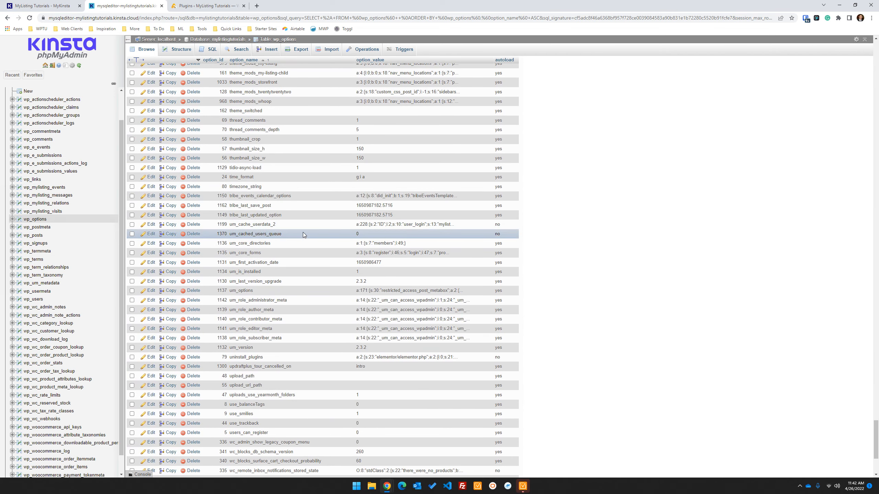
{"action": "left_click", "coordinate": [132, 225]}
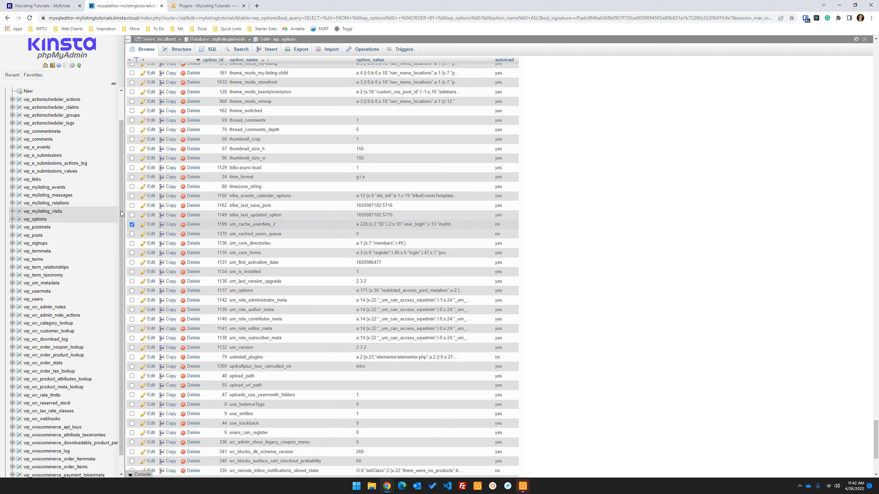
{"action": "left_click", "coordinate": [132, 206]}
{"action": "left_click", "coordinate": [132, 215]}
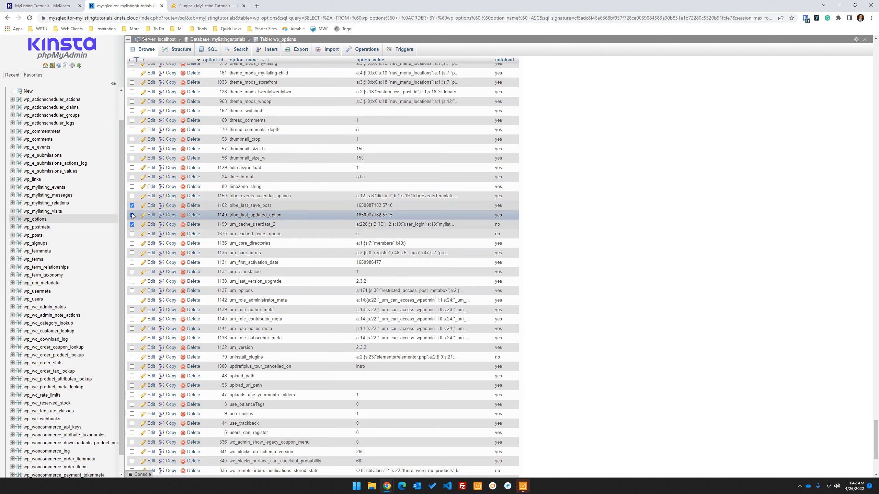
Step: Add the remaining Ultimate Member rows from um_cached_users_queue through um_version to the selection
{"action": "left_click", "coordinate": [132, 234]}
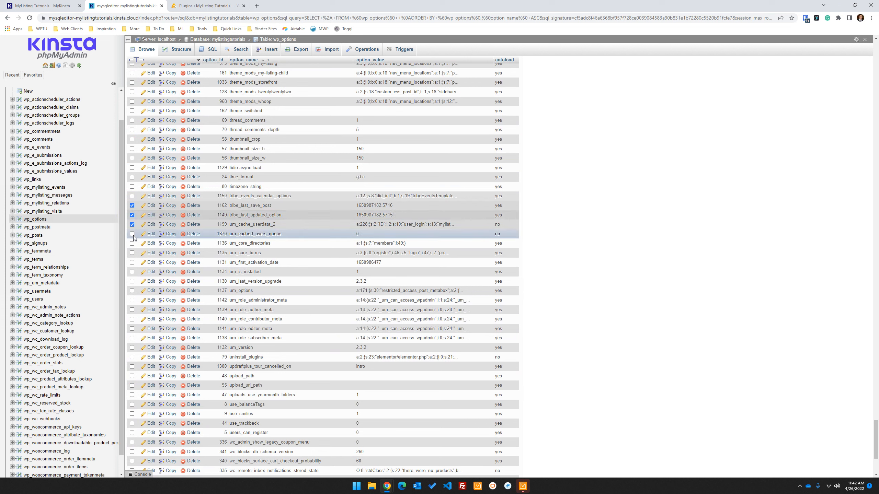
{"action": "left_click", "coordinate": [132, 244]}
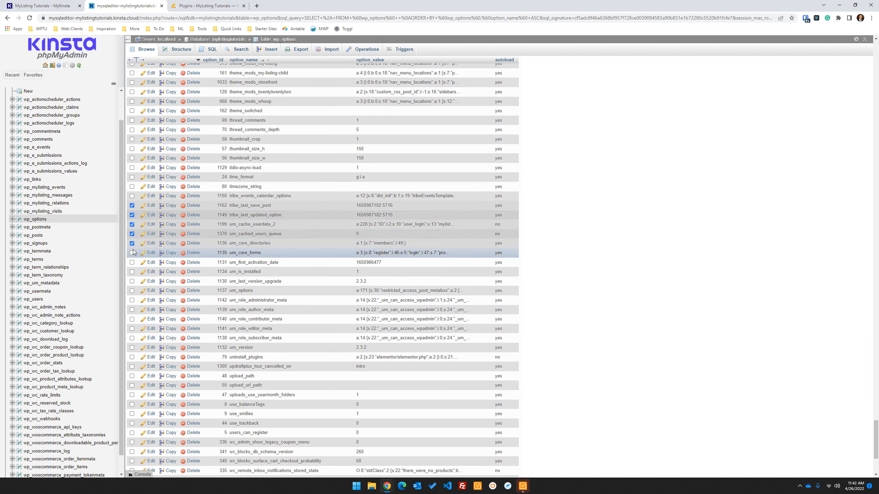
{"action": "left_click", "coordinate": [132, 252]}
{"action": "left_click", "coordinate": [132, 263]}
{"action": "left_click", "coordinate": [132, 272]}
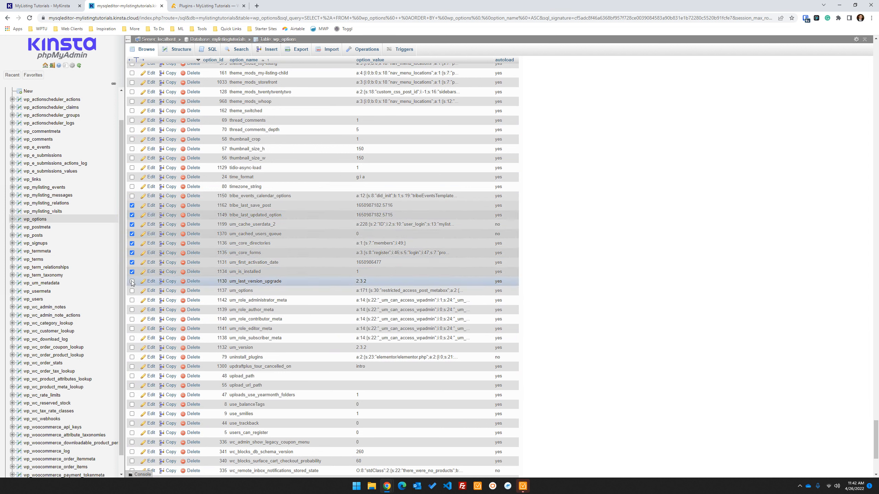
{"action": "left_click", "coordinate": [132, 282]}
{"action": "left_click", "coordinate": [131, 291]}
{"action": "left_click", "coordinate": [132, 300]}
{"action": "left_click", "coordinate": [131, 310]}
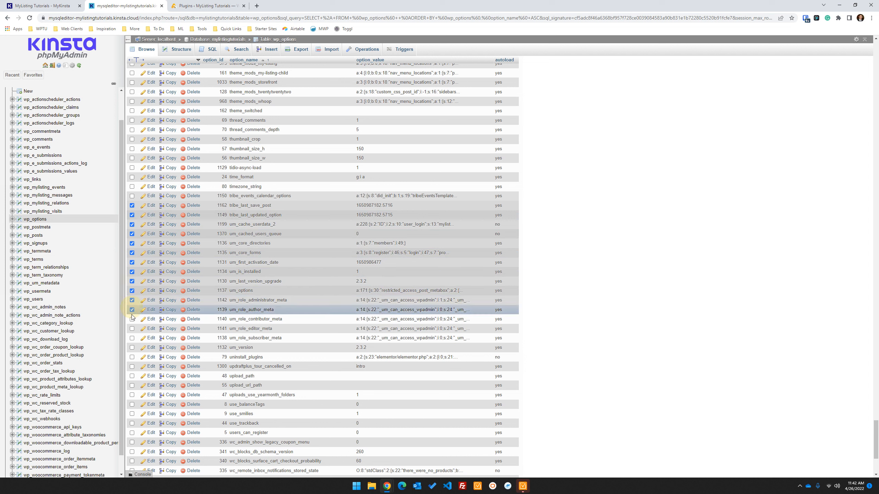
{"action": "left_click", "coordinate": [132, 319]}
{"action": "left_click", "coordinate": [132, 328]}
{"action": "left_click", "coordinate": [132, 338]}
{"action": "left_click", "coordinate": [131, 348]}
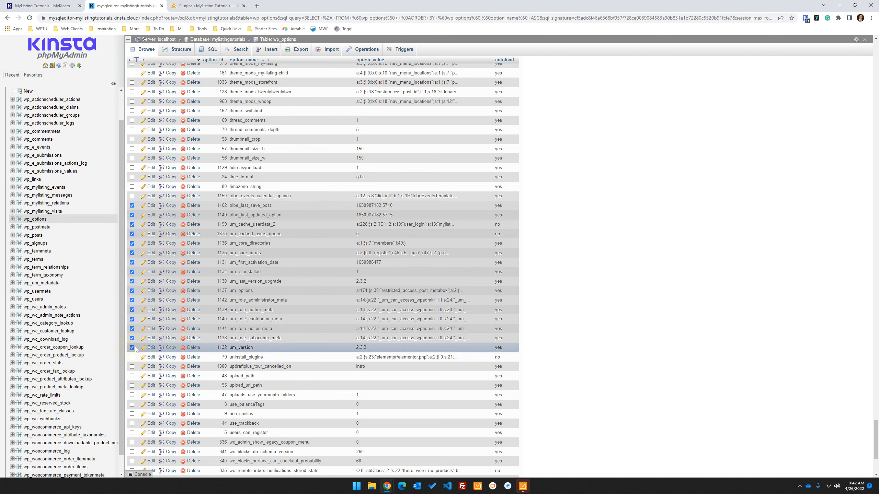
Step: Add the updraftplus_tour_cancelled_on row to the selection and delete all selected option rows
{"action": "left_click", "coordinate": [132, 367]}
{"action": "scroll", "coordinate": [316, 334], "scroll_direction": "down", "scroll_amount": 4}
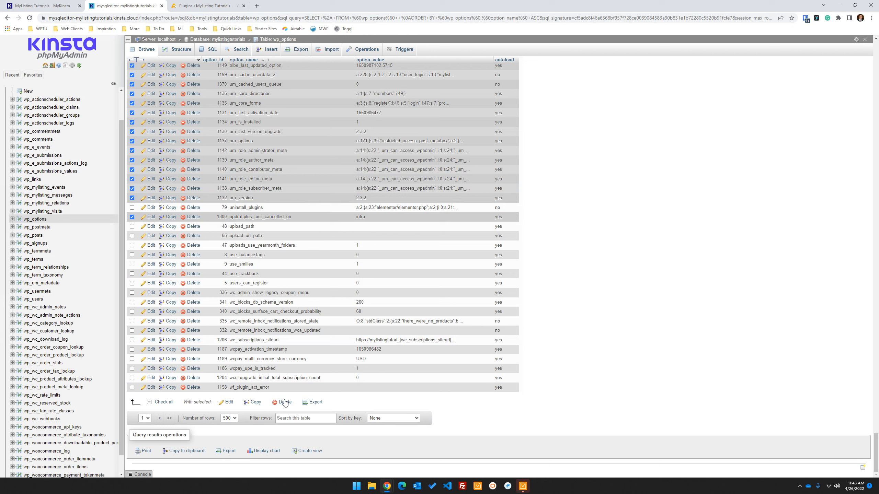
{"action": "left_click", "coordinate": [284, 403]}
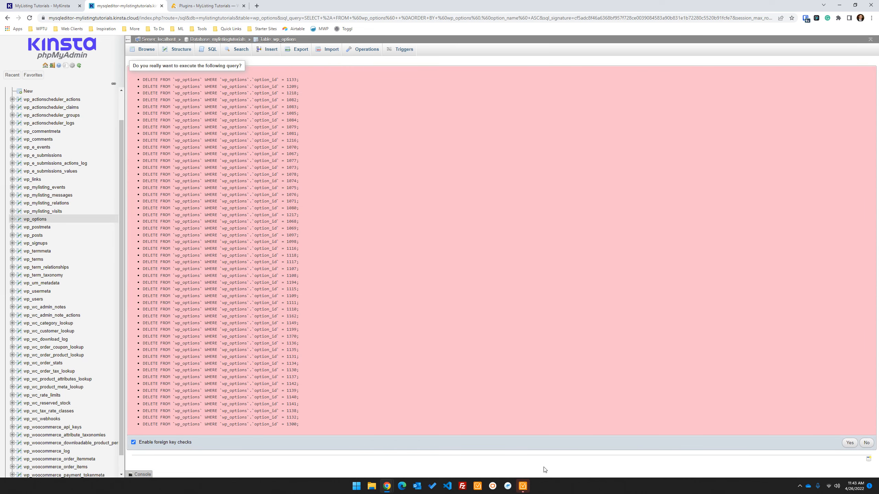
{"action": "left_click", "coordinate": [850, 443]}
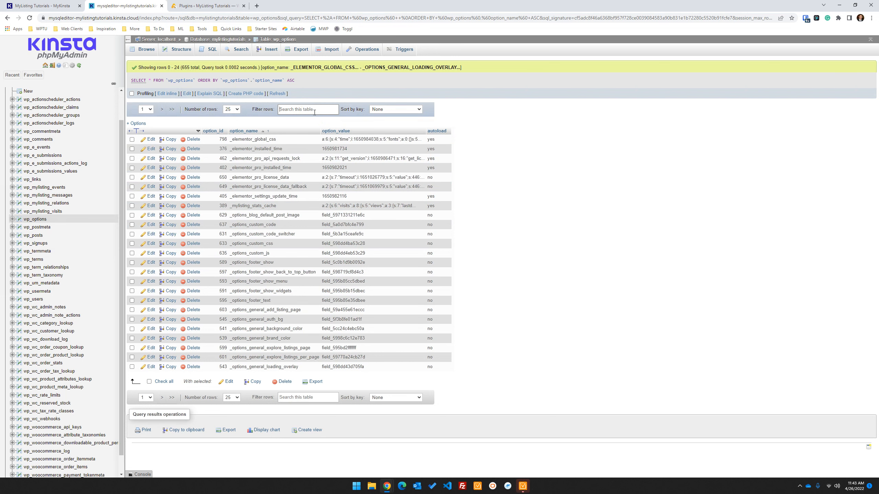
Step: Show 500 rows of wp_options per page and filter them by "ast" to look for Astra leftovers
{"action": "left_click", "coordinate": [227, 110]}
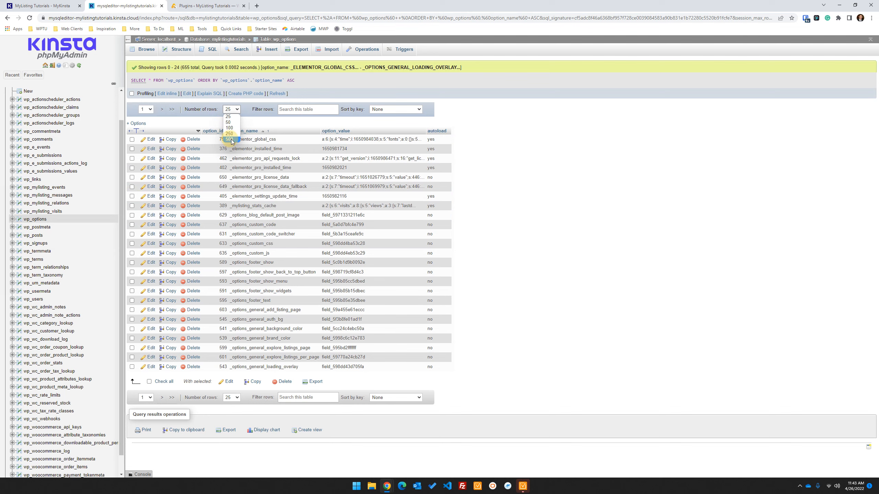
{"action": "left_click", "coordinate": [229, 154]}
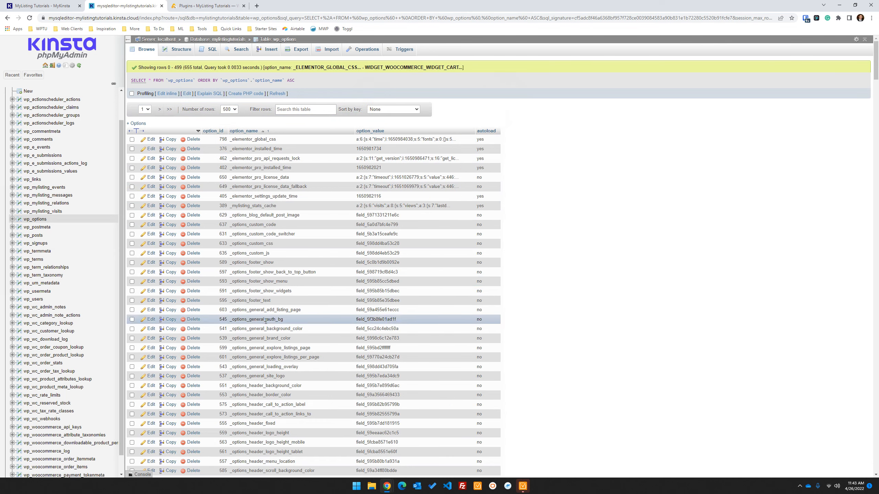
{"action": "scroll", "coordinate": [488, 326], "scroll_direction": "down", "scroll_amount": 1}
{"action": "scroll", "coordinate": [487, 326], "scroll_direction": "up", "scroll_amount": 1}
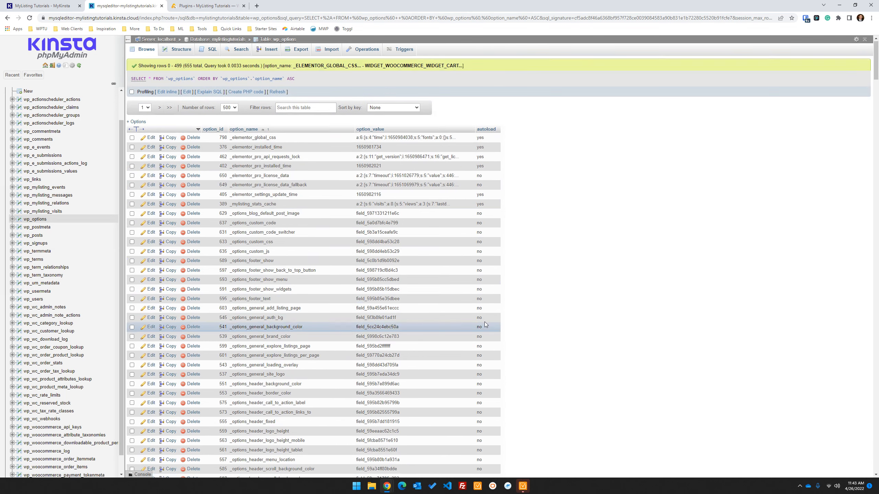
{"action": "left_click", "coordinate": [296, 104]}
{"action": "type", "text": "astra"}
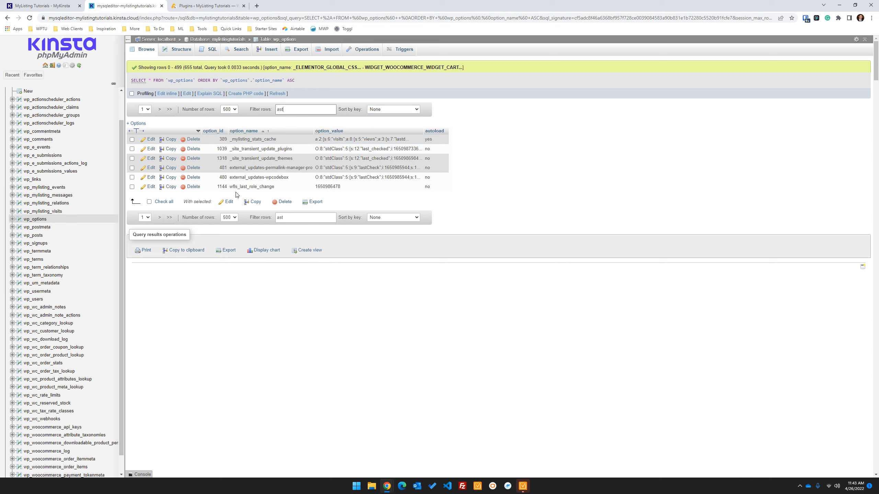
Step: Filter the option rows by "whoop" and delete the theme_mods_whoop row
{"action": "double_click", "coordinate": [296, 108]}
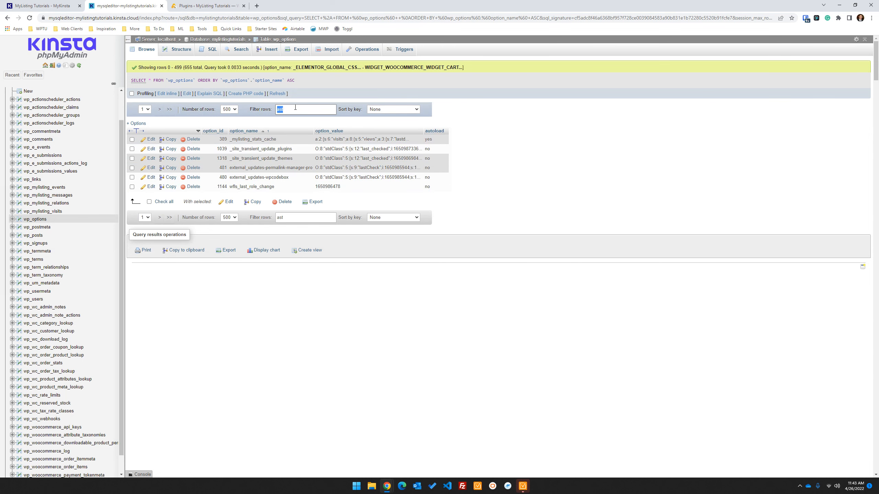
{"action": "type", "text": "whoop"}
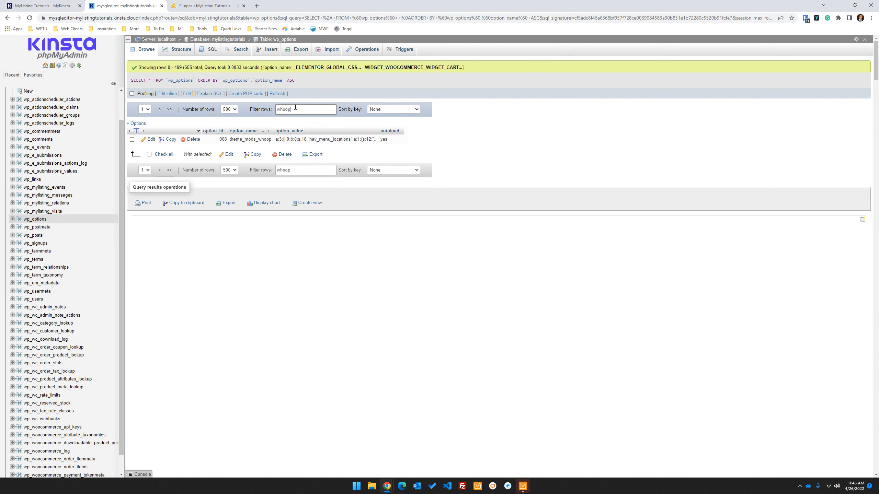
{"action": "left_click", "coordinate": [193, 140]}
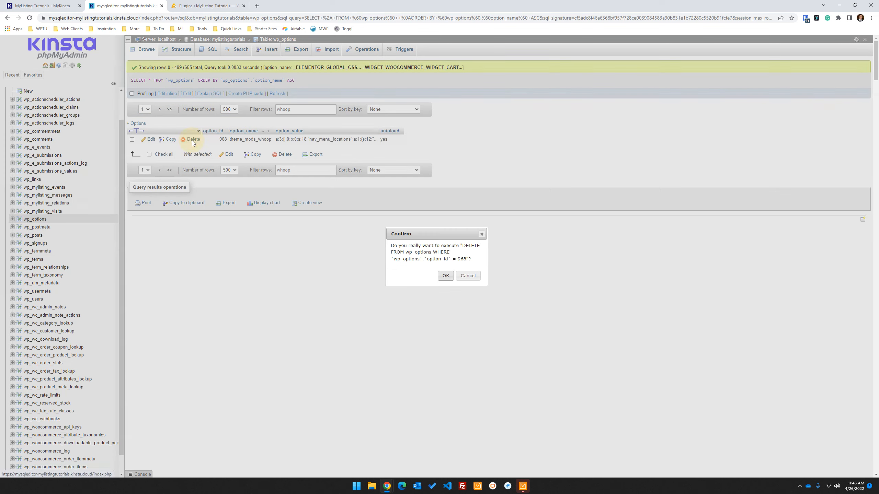
{"action": "left_click", "coordinate": [449, 277]}
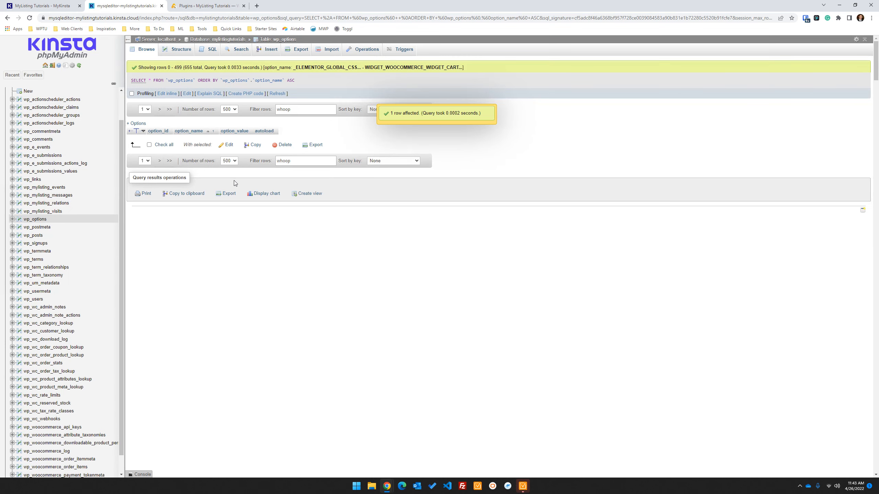
Step: Filter the option rows by "directo", clear the filter and look over the full list
{"action": "left_click_drag", "start_coordinate": [304, 110], "coordinate": [266, 110]}
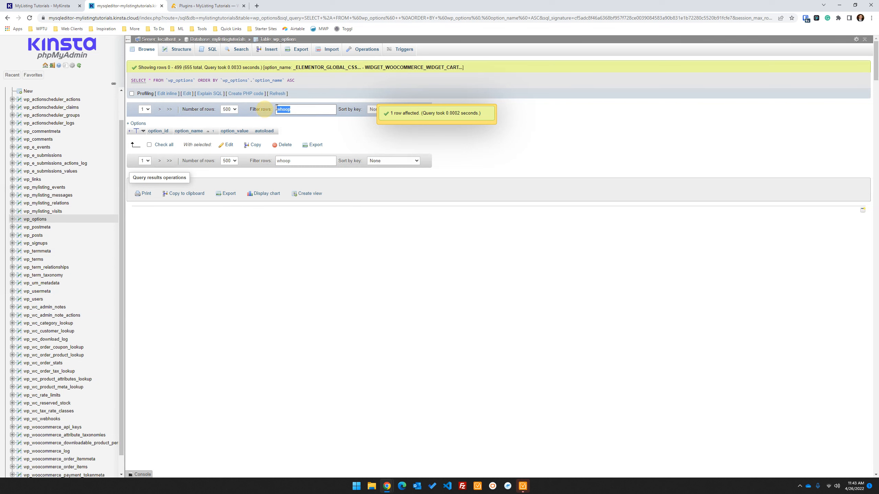
{"action": "type", "text": "directo"}
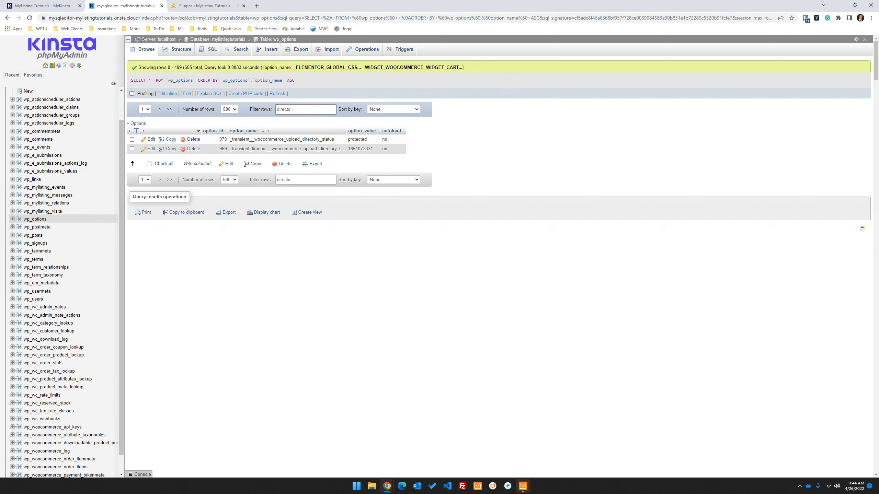
{"action": "left_click_drag", "start_coordinate": [301, 110], "coordinate": [271, 108]}
{"action": "key", "text": "BackSpace"}
{"action": "scroll", "coordinate": [225, 310], "scroll_direction": "down", "scroll_amount": 15}
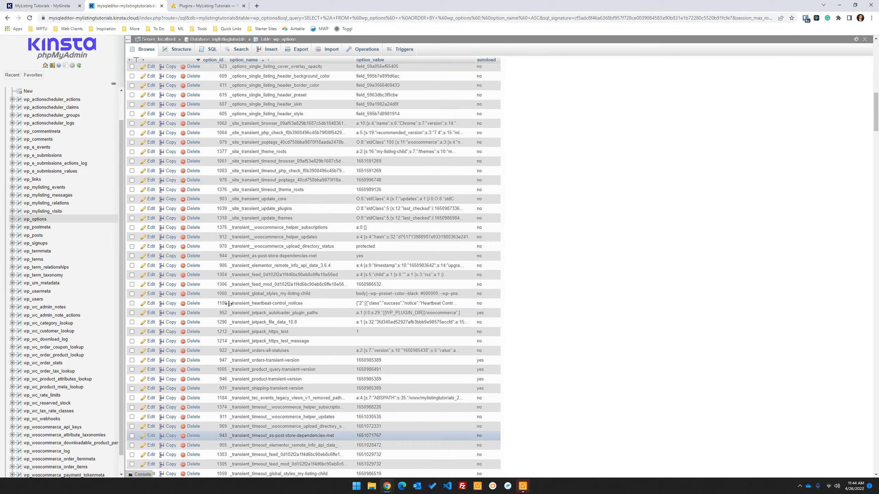
{"action": "scroll", "coordinate": [226, 310], "scroll_direction": "up", "scroll_amount": 15}
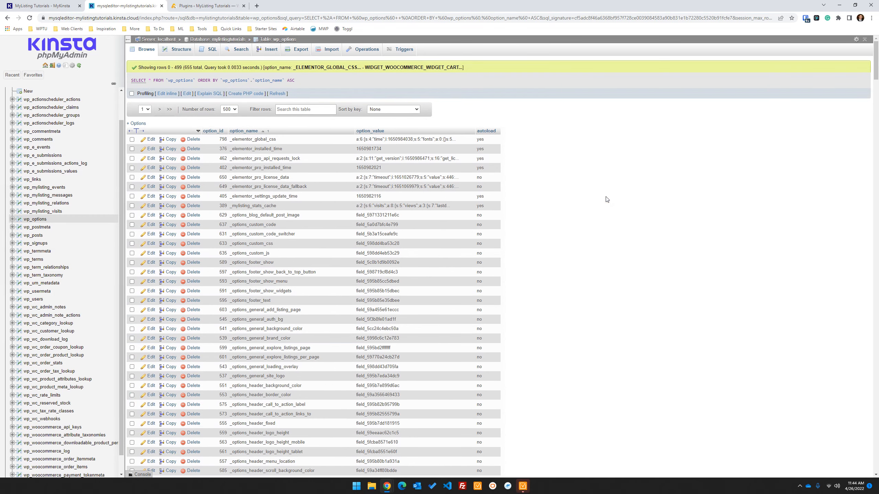
Step: Sort the wp_options rows by autoload in descending order and look over the autoloaded options
{"action": "left_click", "coordinate": [244, 131]}
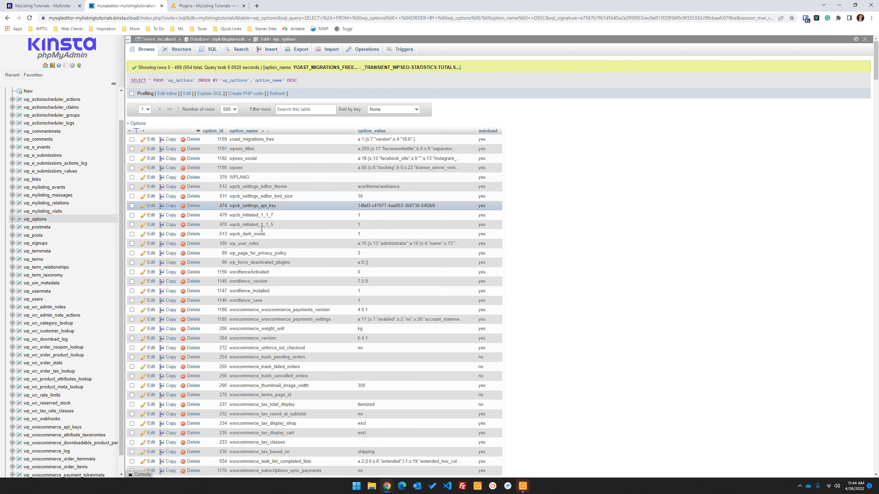
{"action": "left_click", "coordinate": [489, 131]}
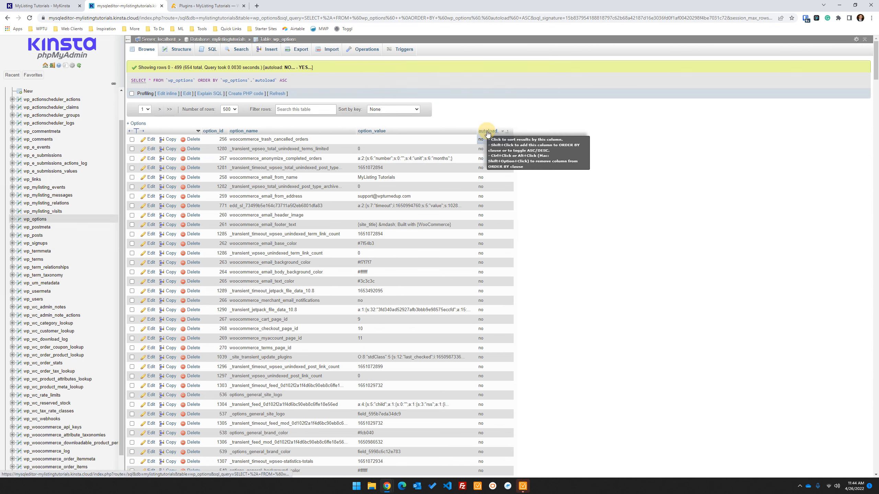
{"action": "left_click", "coordinate": [488, 132]}
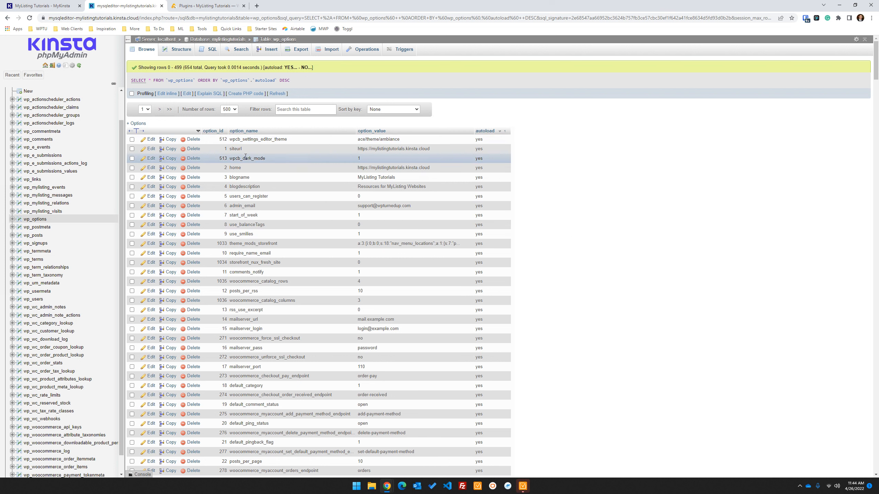
{"action": "double_click", "coordinate": [239, 148]}
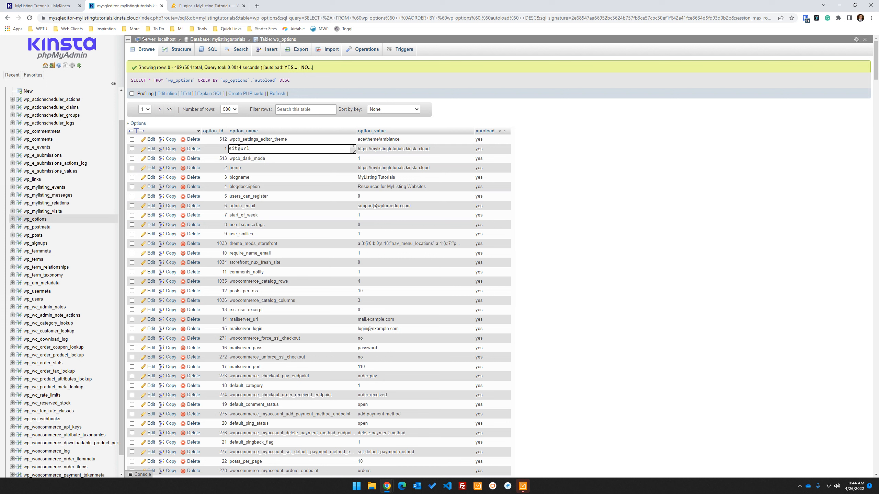
{"action": "left_click", "coordinate": [691, 177]}
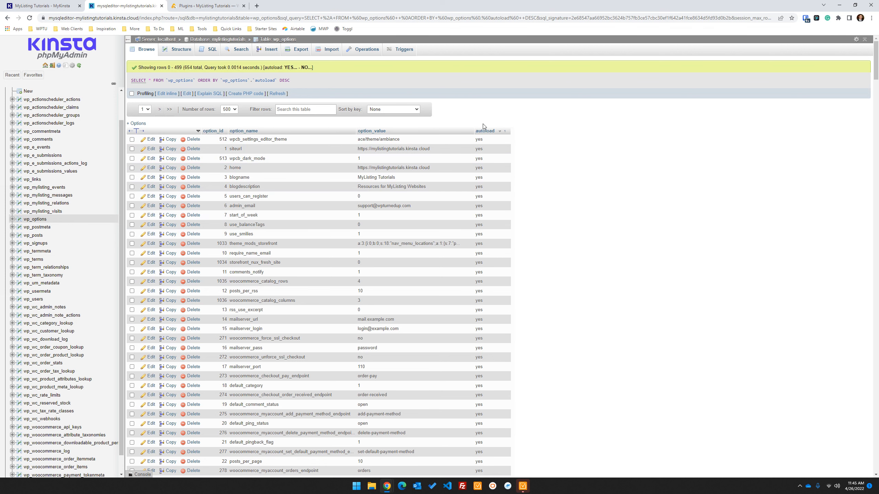
{"action": "scroll", "coordinate": [485, 208], "scroll_direction": "down", "scroll_amount": 8}
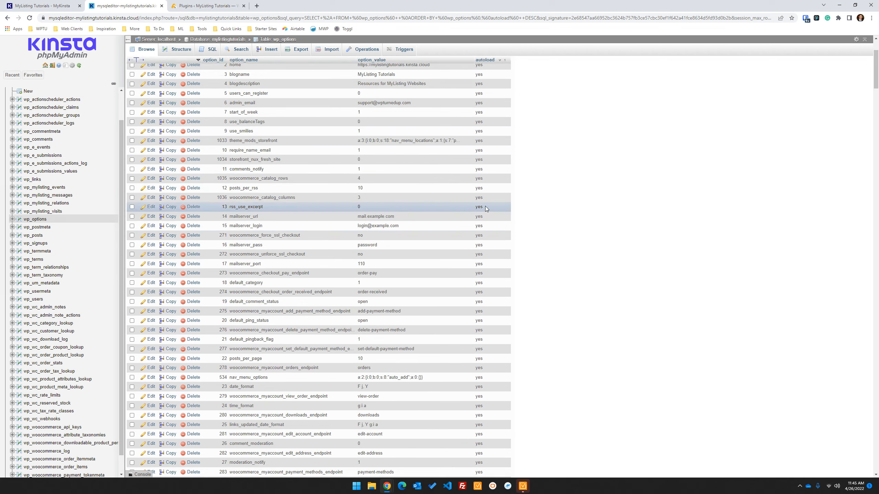
{"action": "scroll", "coordinate": [485, 208], "scroll_direction": "up", "scroll_amount": 8}
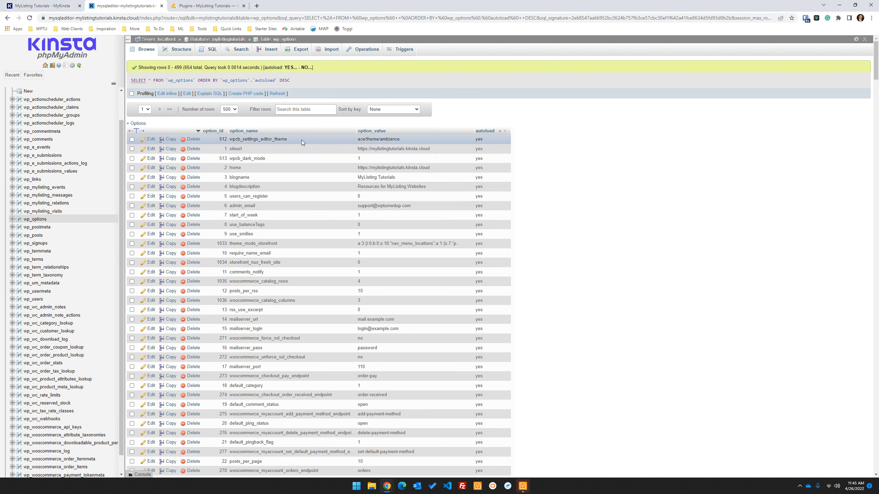
Step: Search the web for the option name wpcb_settings_editor_theme and close the results
{"action": "double_click", "coordinate": [265, 140]}
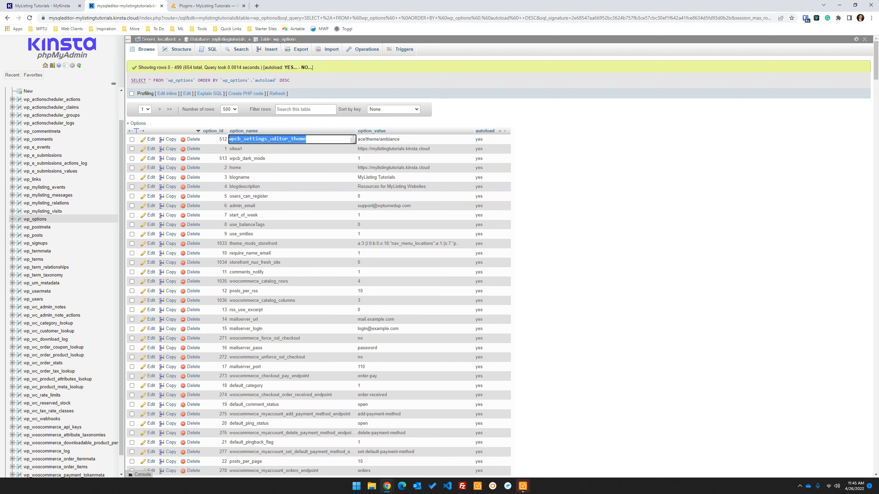
{"action": "right_click", "coordinate": [271, 140]}
{"action": "left_click", "coordinate": [314, 201]}
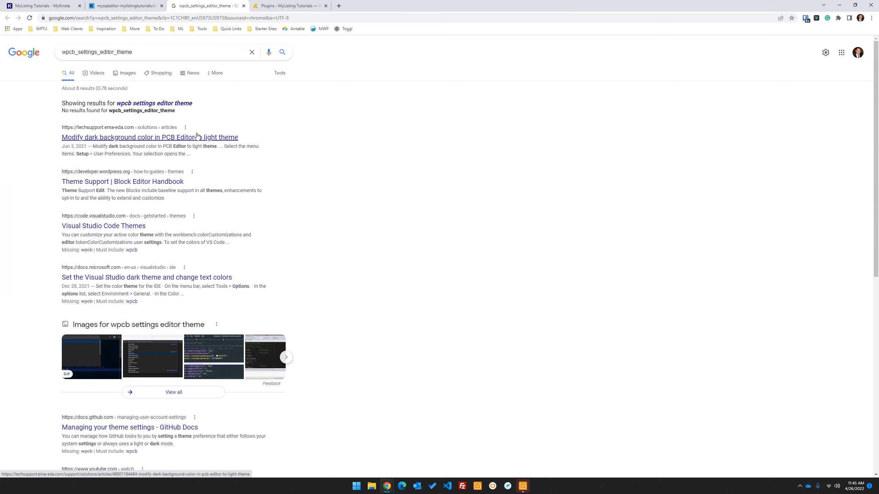
{"action": "left_click", "coordinate": [244, 5]}
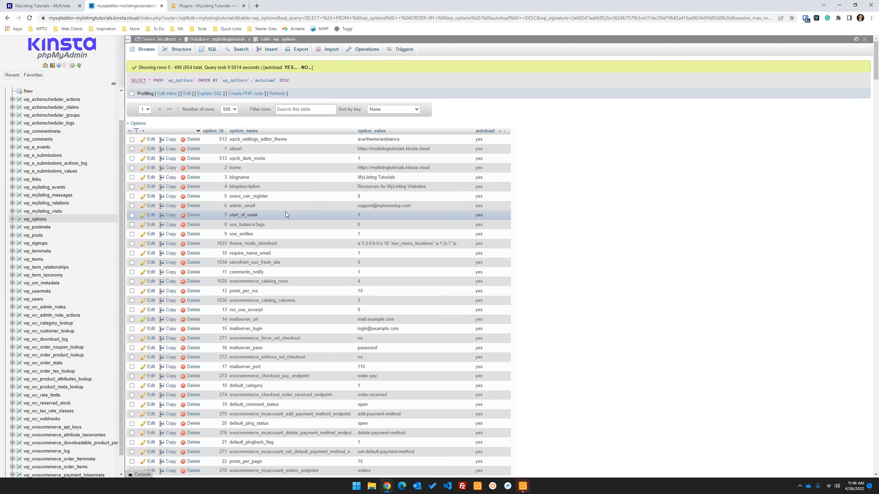
Step: Delete the storefront_nux_fresh_site row from wp_options
{"action": "scroll", "coordinate": [286, 211], "scroll_direction": "down", "scroll_amount": 1}
{"action": "scroll", "coordinate": [305, 206], "scroll_direction": "down", "scroll_amount": 1}
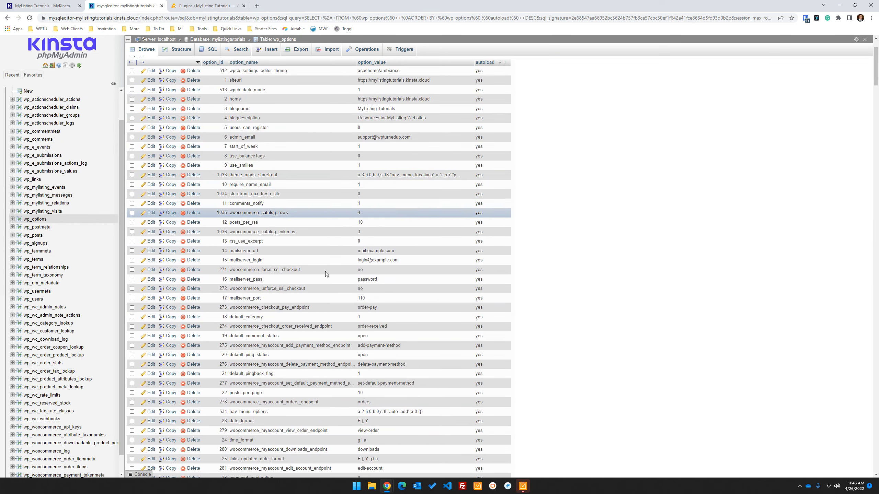
{"action": "double_click", "coordinate": [241, 195]}
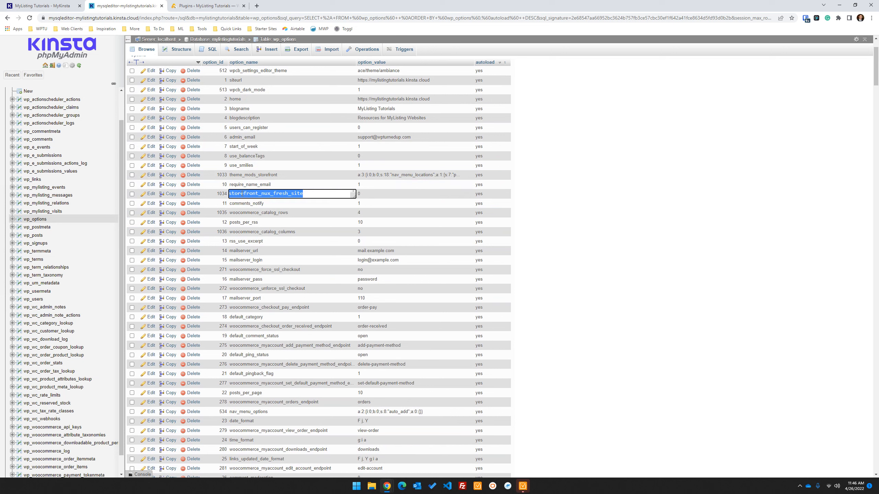
{"action": "left_click", "coordinate": [613, 198]}
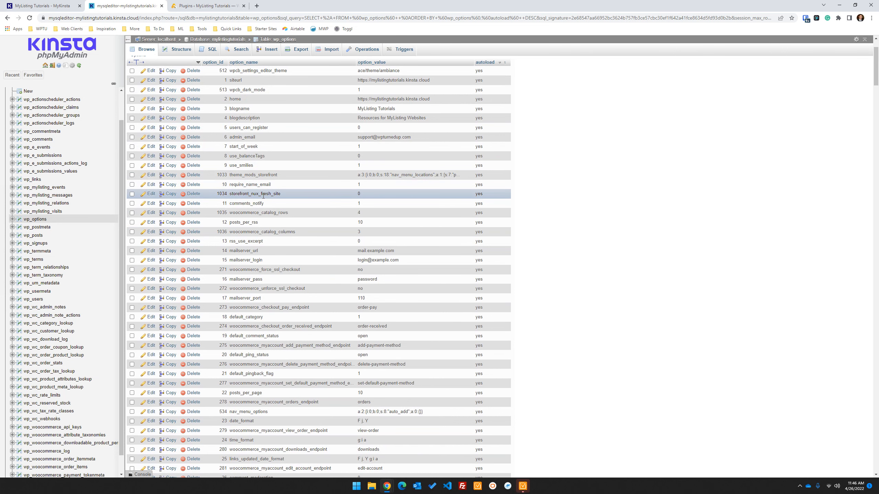
{"action": "left_click", "coordinate": [196, 197]}
{"action": "left_click", "coordinate": [446, 276]}
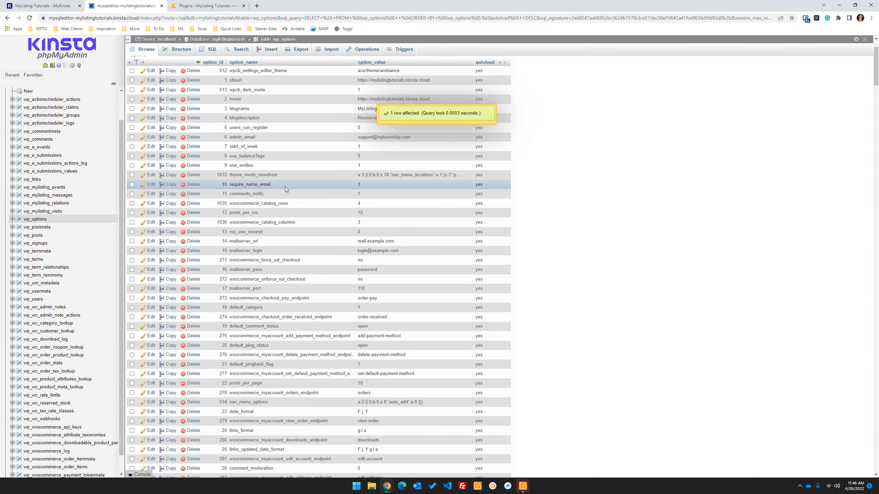
Step: Find the _transient_product_query-transient-version row among the autoloaded options and delete it
{"action": "scroll", "coordinate": [285, 187], "scroll_direction": "down", "scroll_amount": 3}
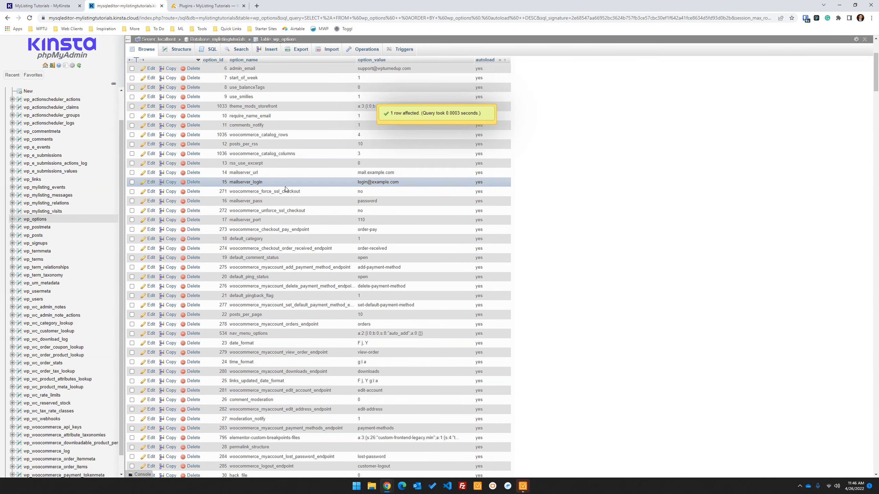
{"action": "scroll", "coordinate": [285, 188], "scroll_direction": "down", "scroll_amount": 2}
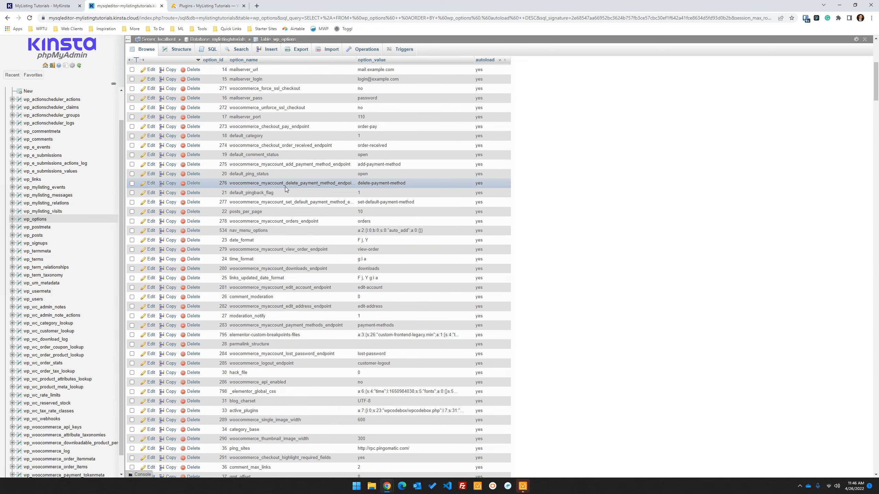
{"action": "scroll", "coordinate": [285, 188], "scroll_direction": "down", "scroll_amount": 3}
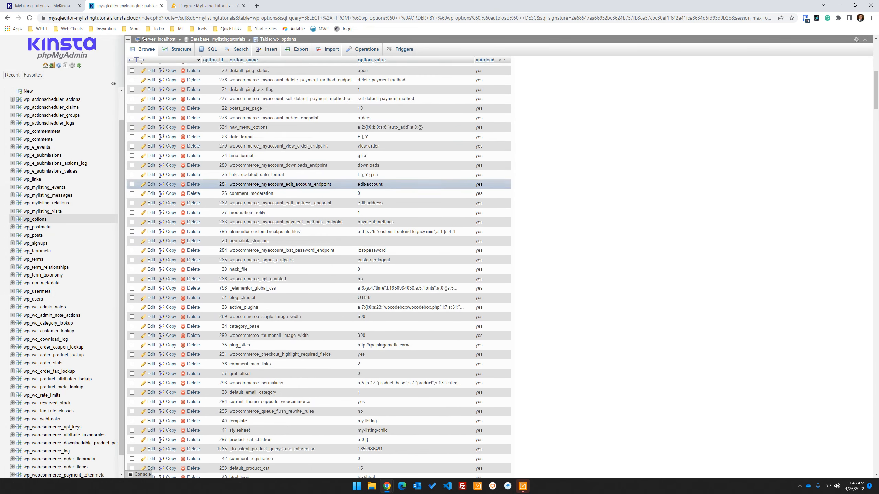
{"action": "scroll", "coordinate": [285, 187], "scroll_direction": "down", "scroll_amount": 2}
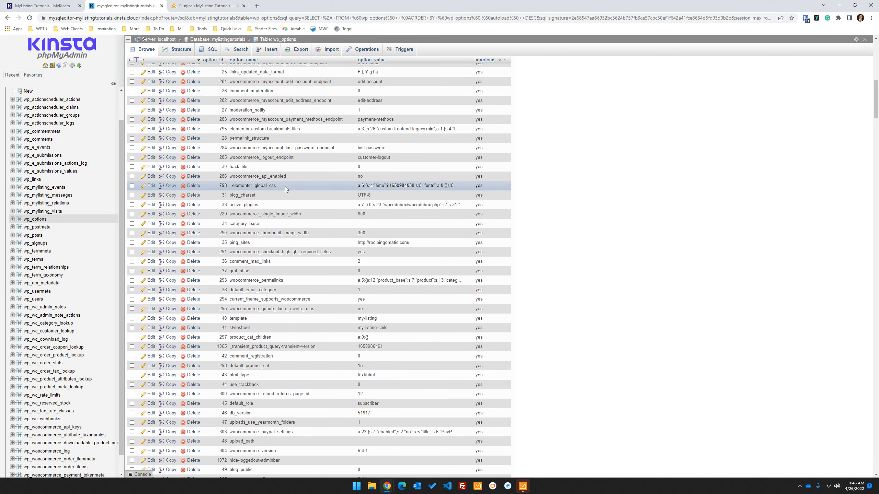
{"action": "scroll", "coordinate": [285, 188], "scroll_direction": "down", "scroll_amount": 2}
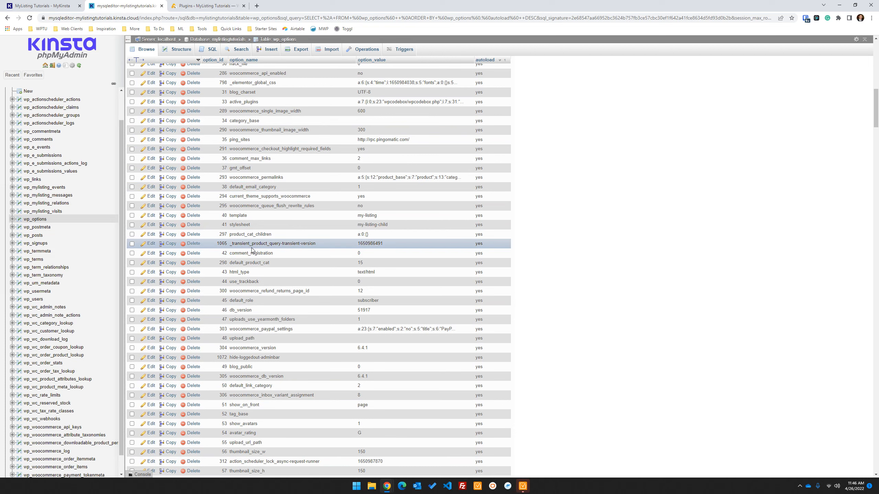
{"action": "left_click", "coordinate": [193, 244]}
{"action": "left_click", "coordinate": [448, 278]}
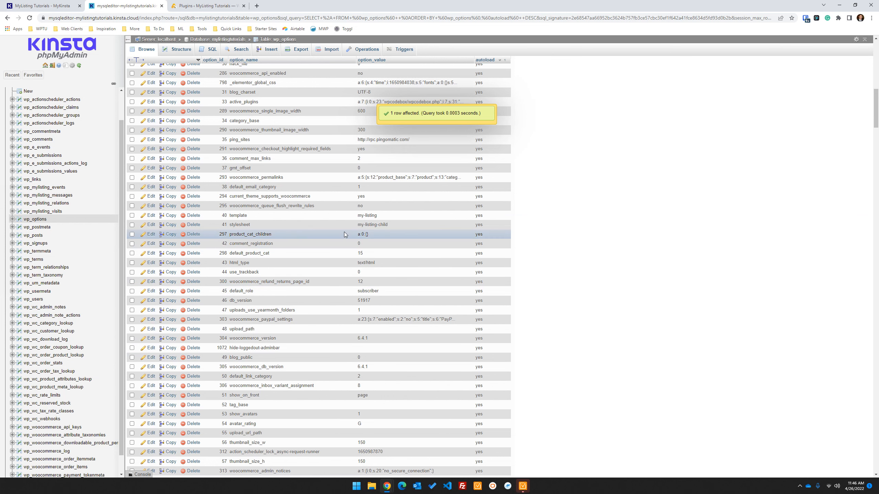
Step: Look through the remaining autoloaded options and delete the rank-math-options-instant-indexing row
{"action": "scroll", "coordinate": [344, 235], "scroll_direction": "down", "scroll_amount": 1}
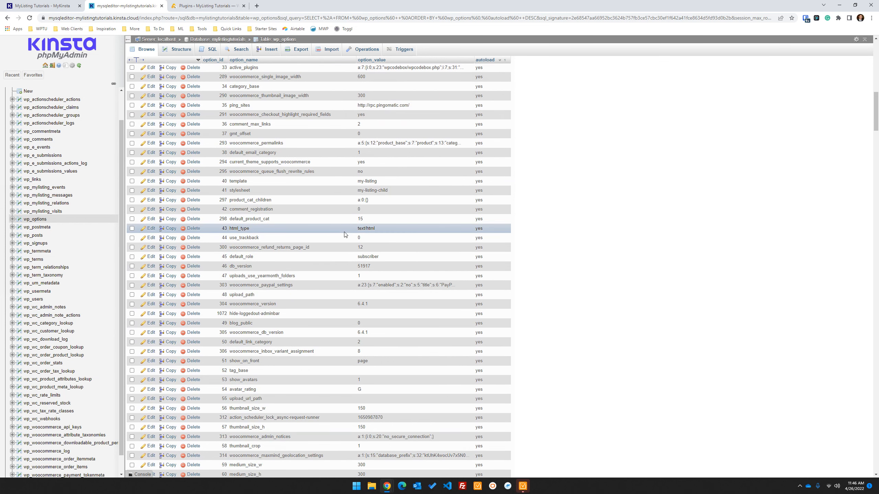
{"action": "scroll", "coordinate": [345, 234], "scroll_direction": "down", "scroll_amount": 3}
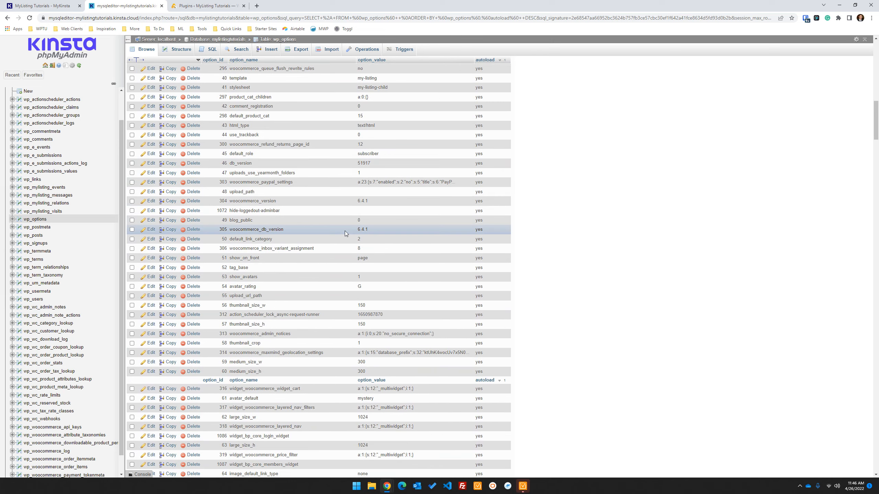
{"action": "scroll", "coordinate": [344, 231], "scroll_direction": "down", "scroll_amount": 3}
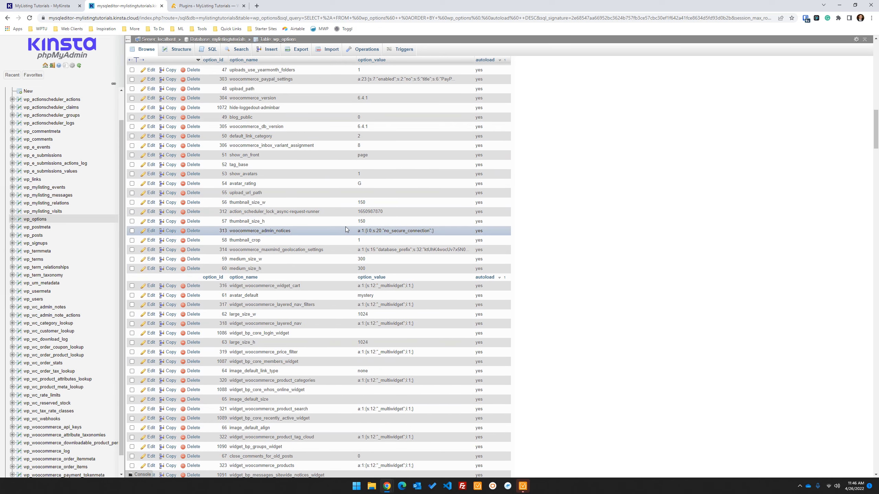
{"action": "scroll", "coordinate": [327, 145], "scroll_direction": "down", "scroll_amount": 1}
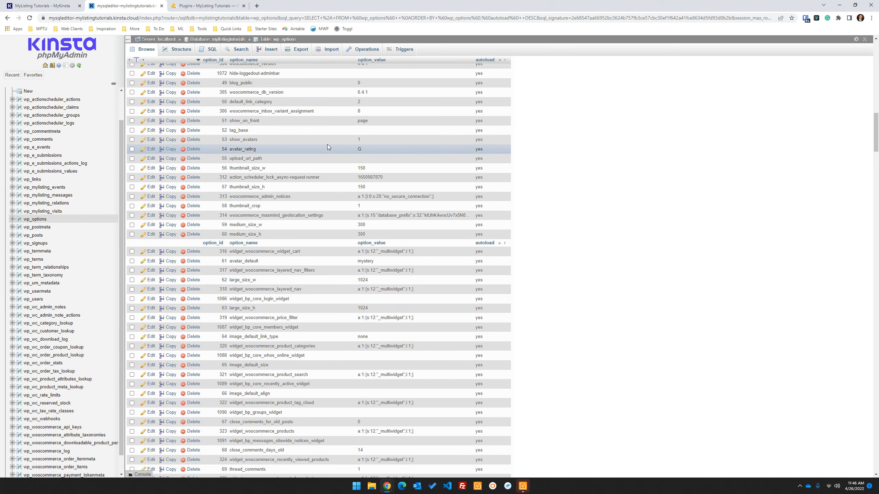
{"action": "scroll", "coordinate": [327, 145], "scroll_direction": "down", "scroll_amount": 1}
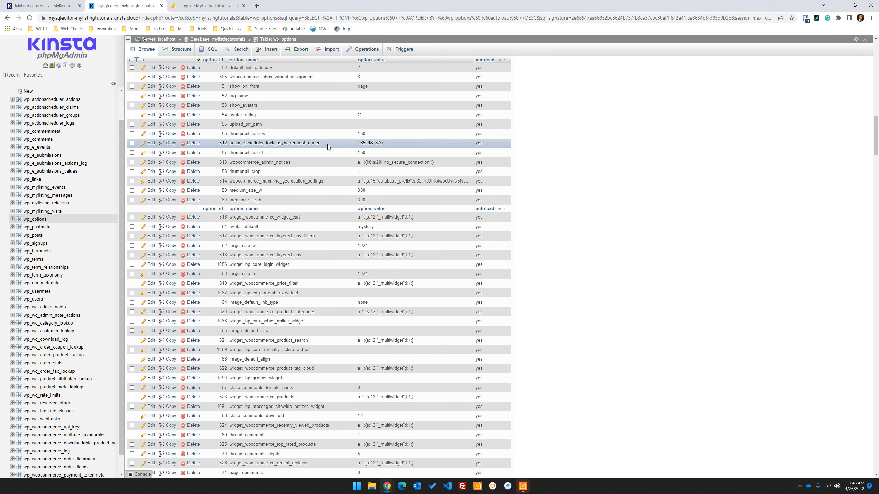
{"action": "scroll", "coordinate": [323, 143], "scroll_direction": "down", "scroll_amount": 1}
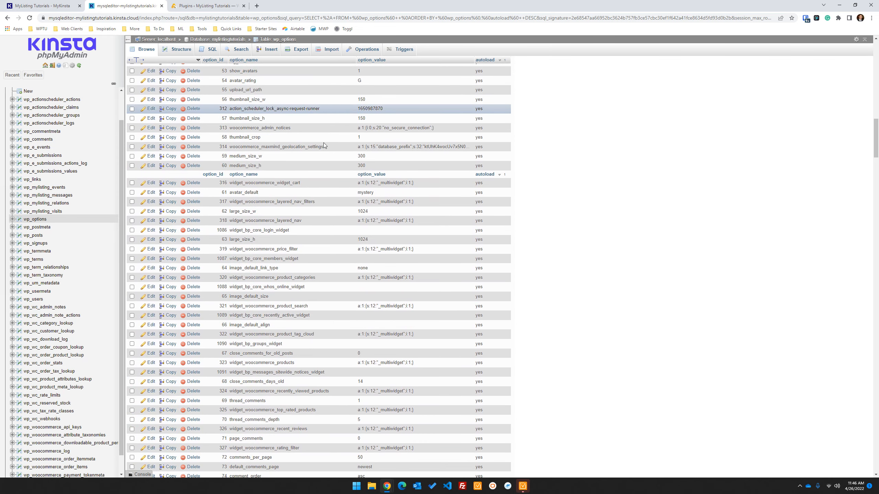
{"action": "scroll", "coordinate": [324, 143], "scroll_direction": "down", "scroll_amount": 3}
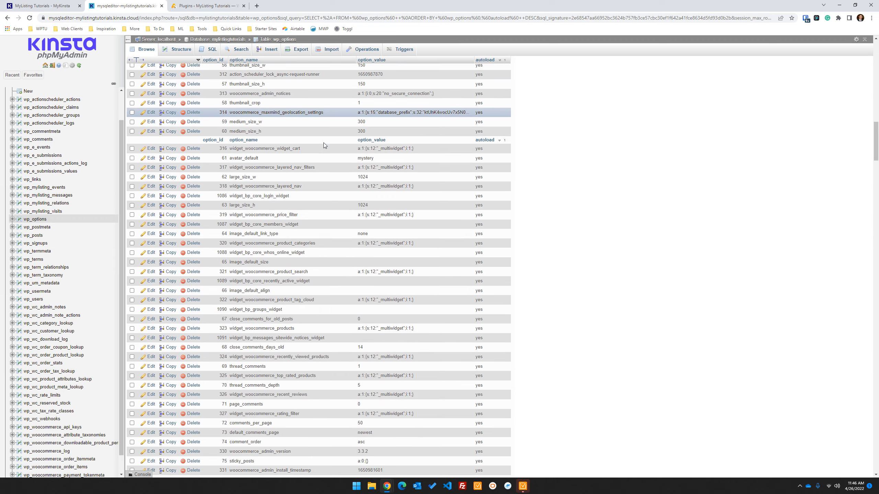
{"action": "scroll", "coordinate": [324, 142], "scroll_direction": "down", "scroll_amount": 3}
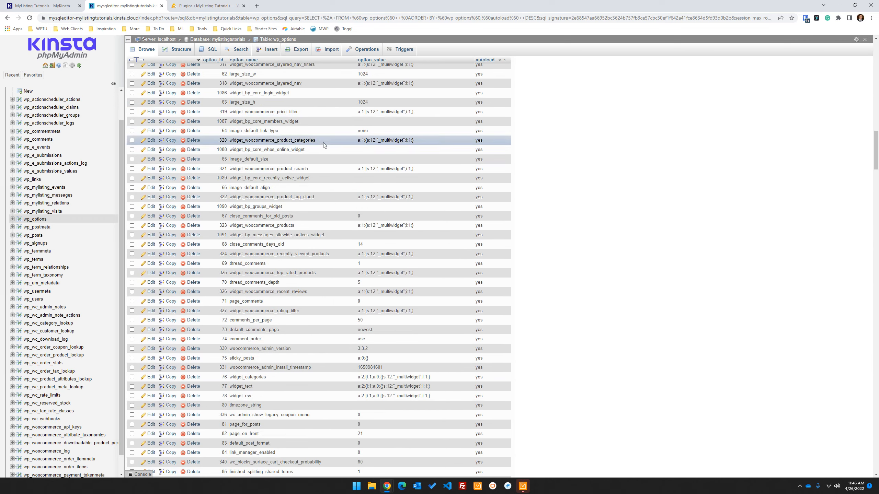
{"action": "scroll", "coordinate": [323, 143], "scroll_direction": "down", "scroll_amount": 2}
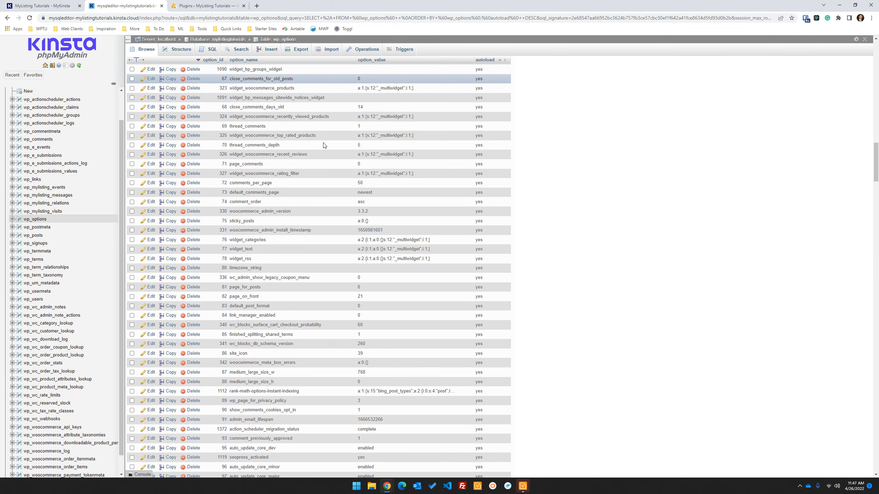
{"action": "scroll", "coordinate": [323, 143], "scroll_direction": "down", "scroll_amount": 1}
{"action": "scroll", "coordinate": [323, 144], "scroll_direction": "down", "scroll_amount": 1}
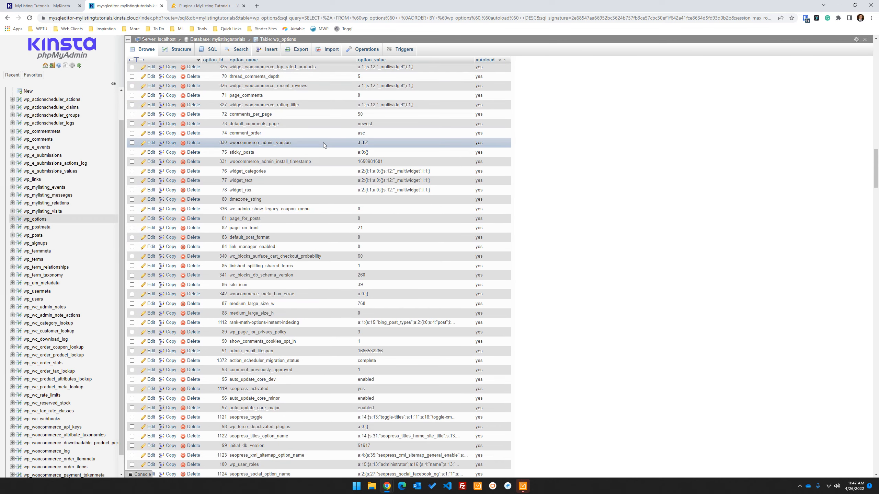
{"action": "scroll", "coordinate": [323, 143], "scroll_direction": "down", "scroll_amount": 2}
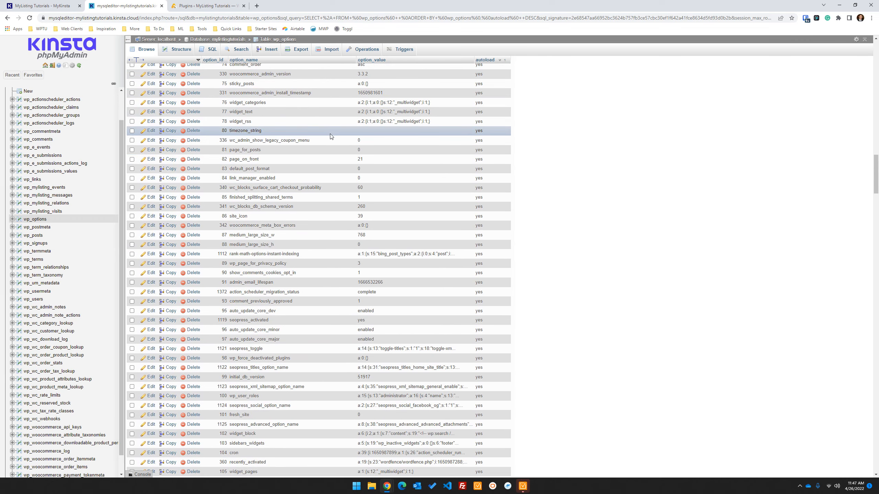
{"action": "scroll", "coordinate": [315, 197], "scroll_direction": "down", "scroll_amount": 1}
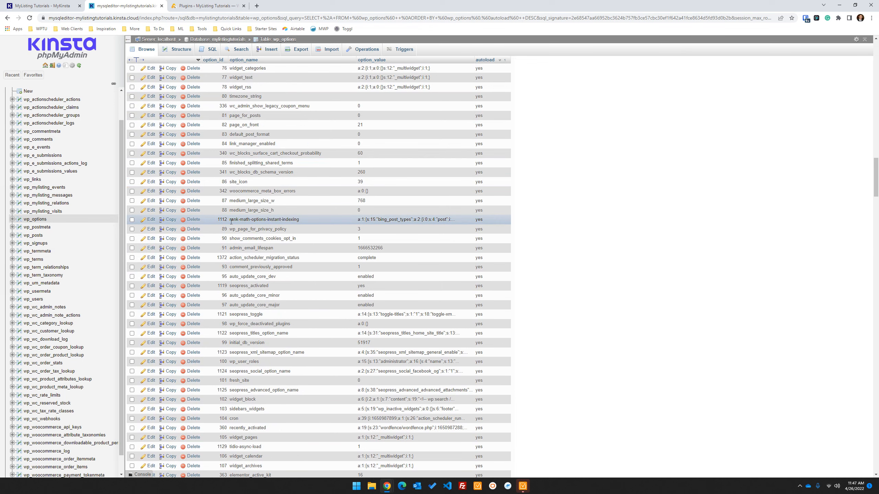
{"action": "left_click", "coordinate": [193, 219]}
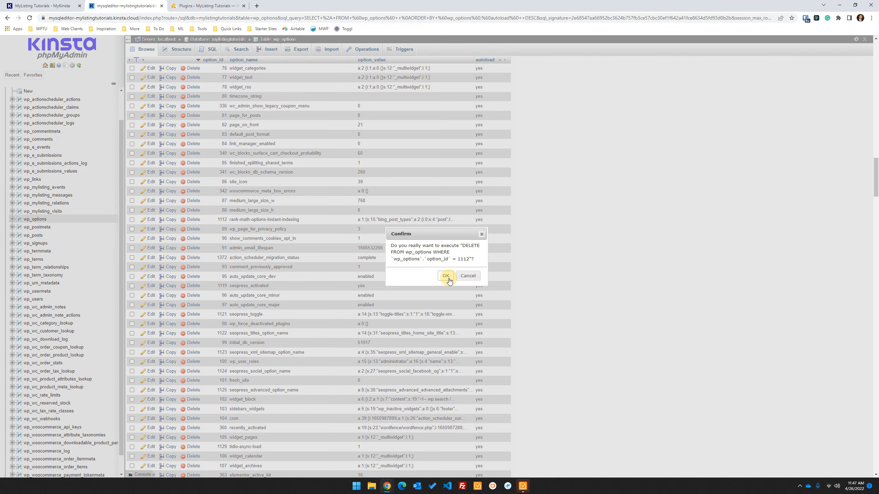
{"action": "left_click", "coordinate": [446, 275]}
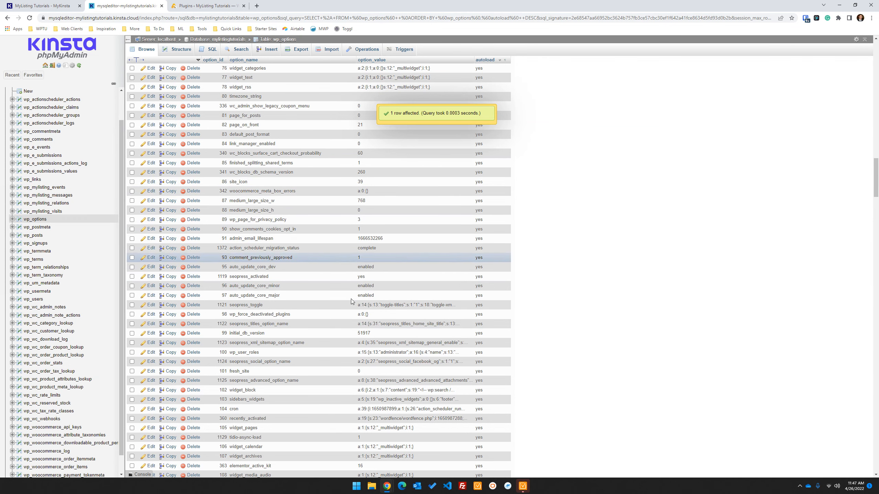
Step: Look up the tidio-async-load option on the web and delete its row from wp_options
{"action": "scroll", "coordinate": [410, 261], "scroll_direction": "up", "scroll_amount": 8}
{"action": "scroll", "coordinate": [511, 224], "scroll_direction": "up", "scroll_amount": 5}
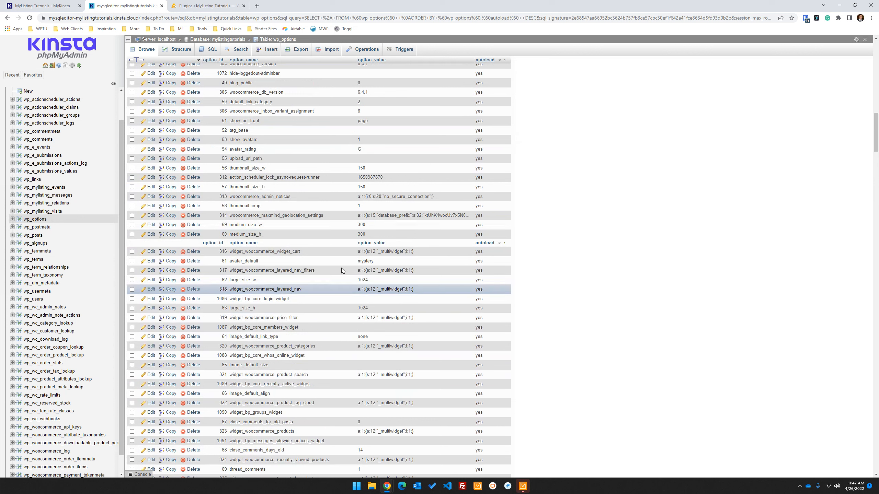
{"action": "scroll", "coordinate": [336, 239], "scroll_direction": "down", "scroll_amount": 6}
{"action": "scroll", "coordinate": [335, 240], "scroll_direction": "down", "scroll_amount": 4}
{"action": "scroll", "coordinate": [336, 240], "scroll_direction": "down", "scroll_amount": 5}
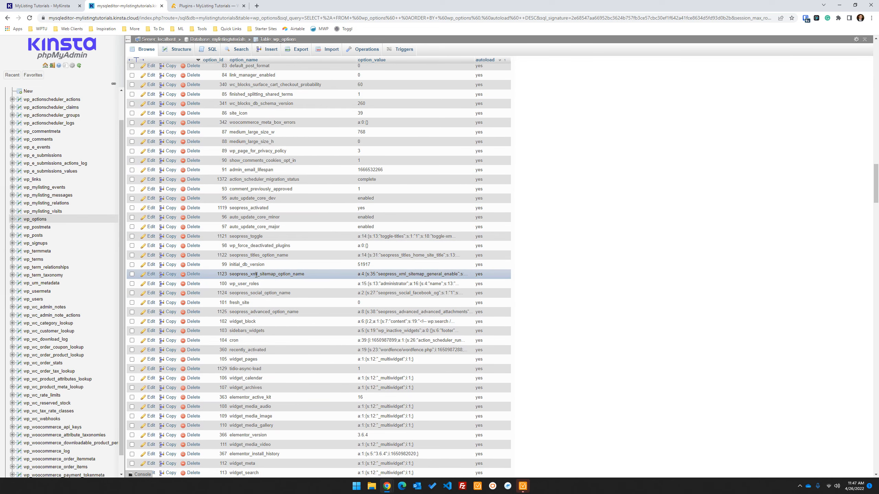
{"action": "scroll", "coordinate": [263, 277], "scroll_direction": "down", "scroll_amount": 3}
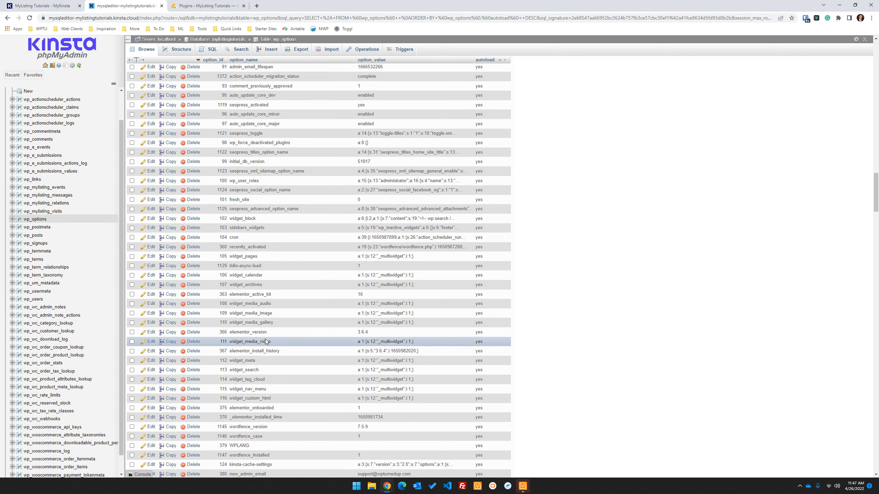
{"action": "double_click", "coordinate": [250, 265]}
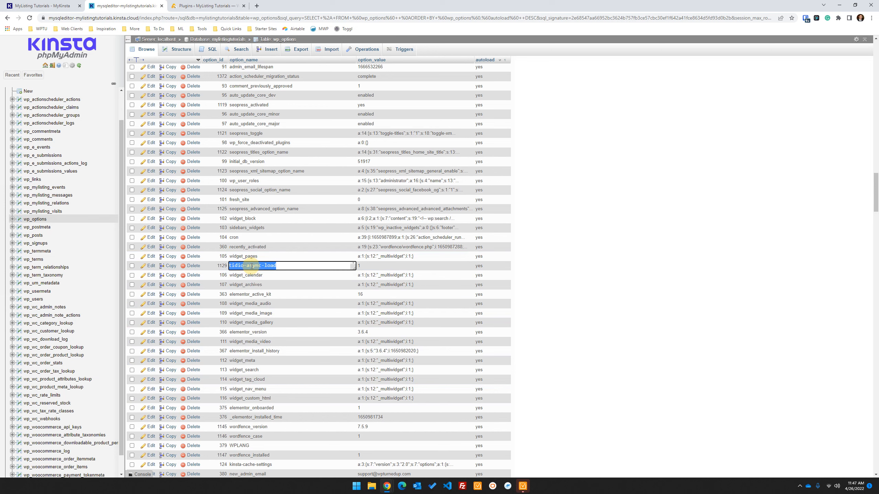
{"action": "right_click", "coordinate": [252, 269]}
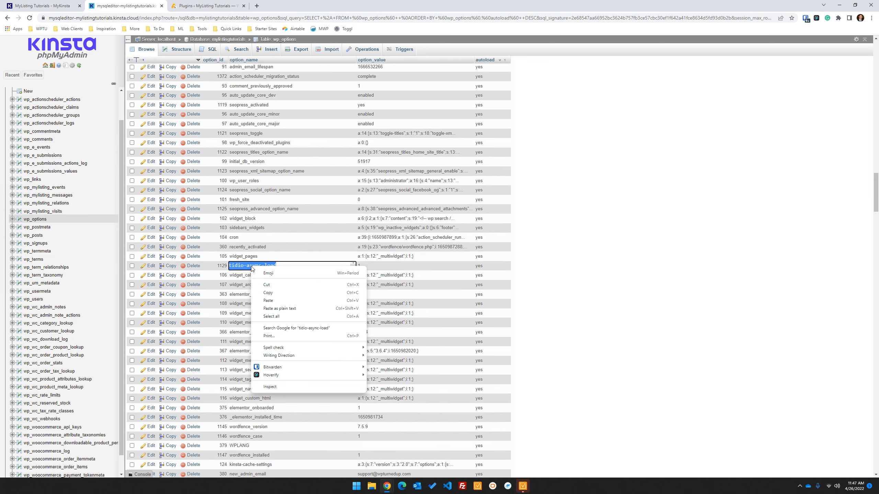
{"action": "left_click", "coordinate": [279, 328]}
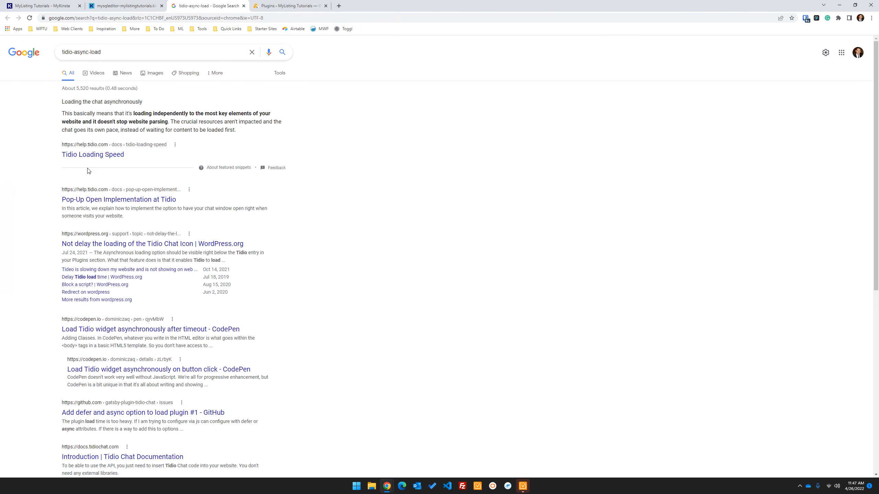
{"action": "left_click", "coordinate": [244, 6]}
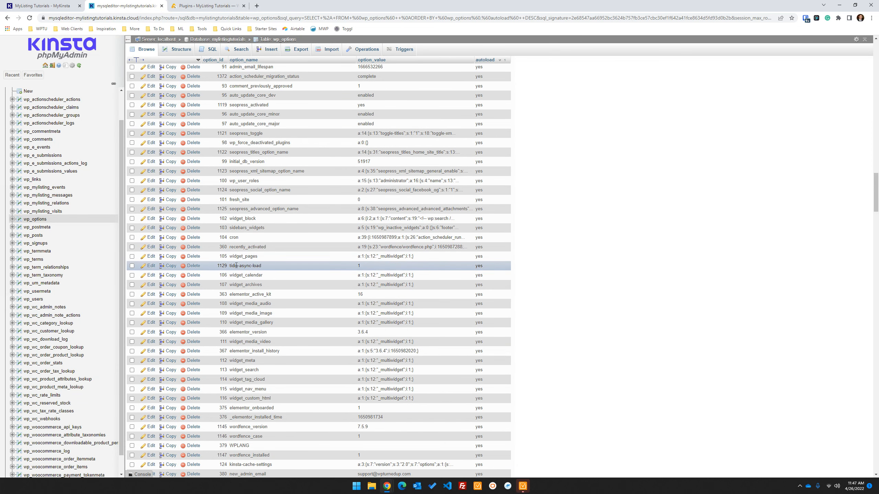
{"action": "left_click", "coordinate": [197, 269]}
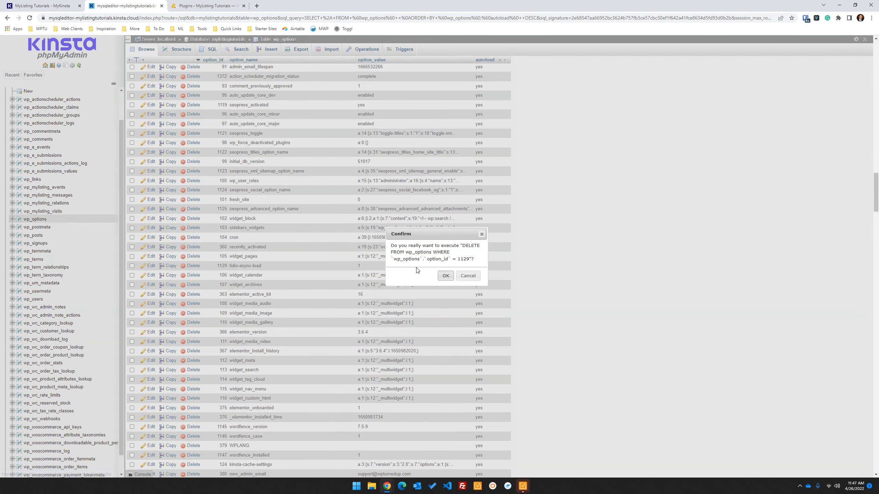
{"action": "left_click", "coordinate": [446, 275]}
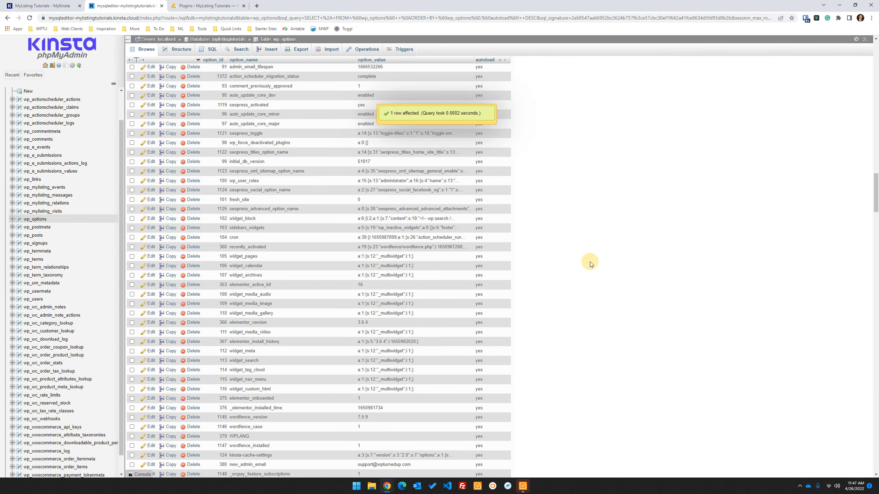
Step: Switch to the WordPress admin and open the Database tools of the Perfmatters plugin
{"action": "scroll", "coordinate": [596, 272], "scroll_direction": "up", "scroll_amount": 10}
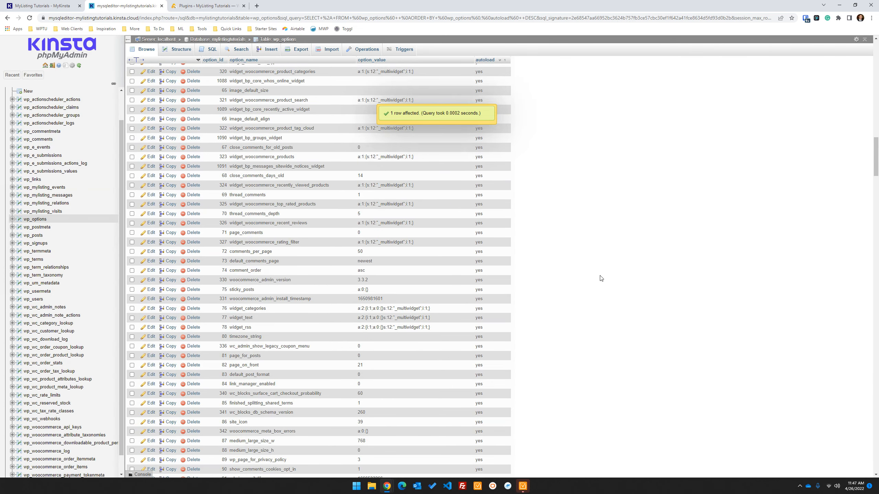
{"action": "scroll", "coordinate": [595, 284], "scroll_direction": "up", "scroll_amount": 9}
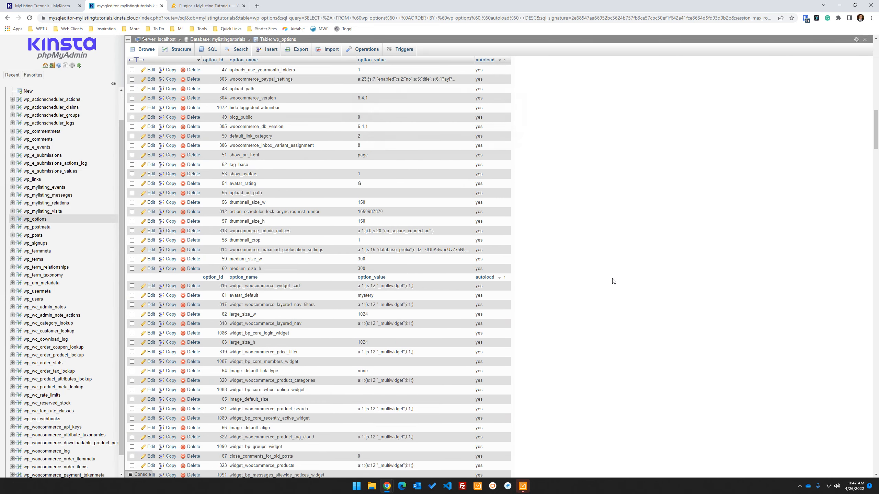
{"action": "scroll", "coordinate": [587, 290], "scroll_direction": "up", "scroll_amount": 12}
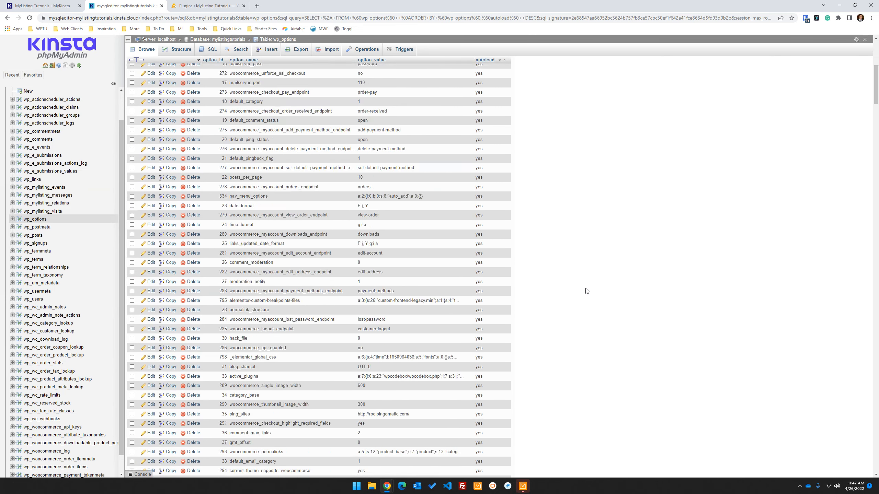
{"action": "scroll", "coordinate": [650, 300], "scroll_direction": "up", "scroll_amount": 7}
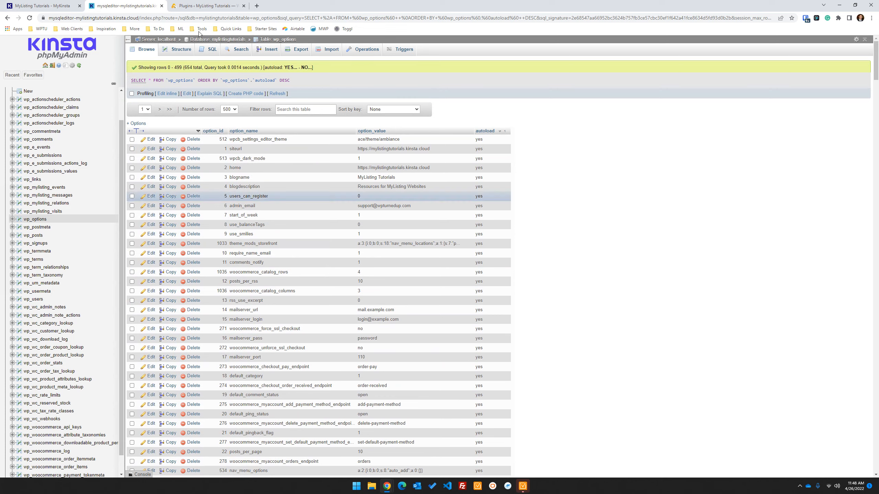
{"action": "left_click", "coordinate": [177, 4]}
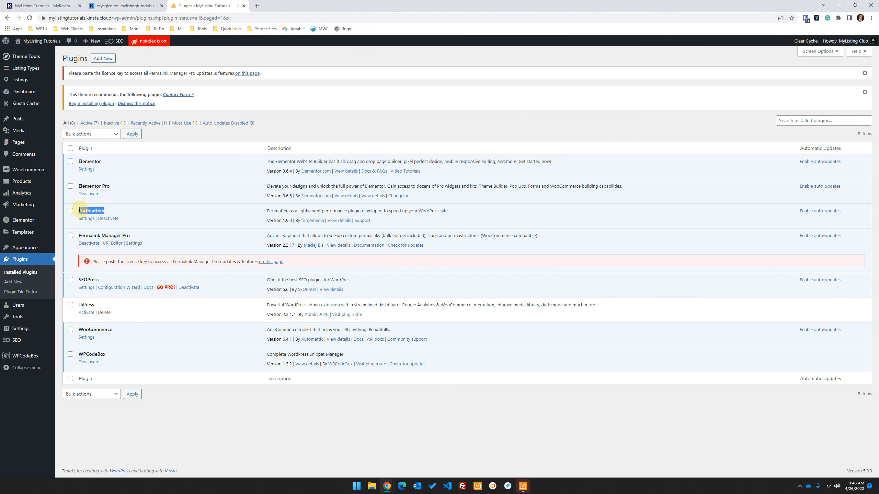
{"action": "left_click", "coordinate": [87, 219]}
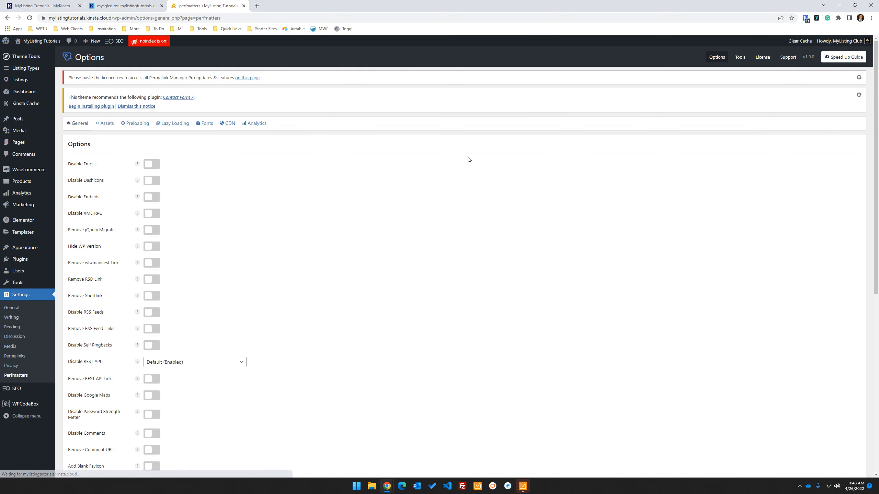
{"action": "left_click", "coordinate": [742, 58]}
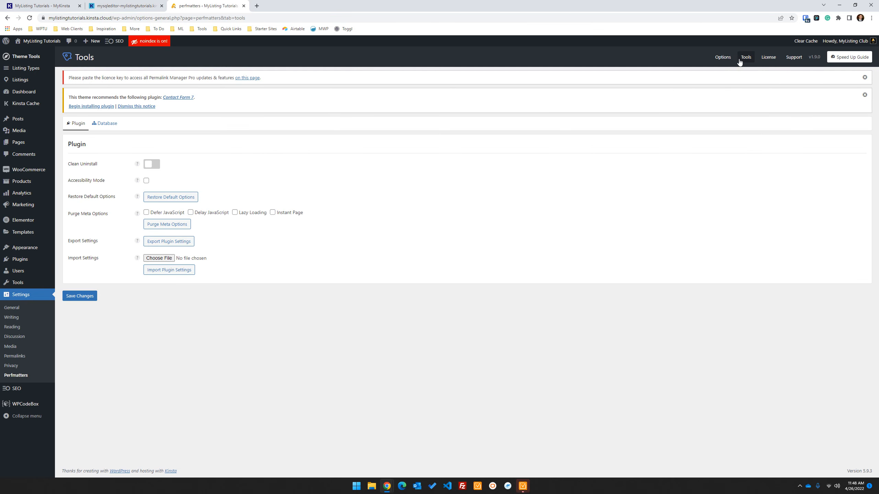
{"action": "left_click", "coordinate": [105, 124]}
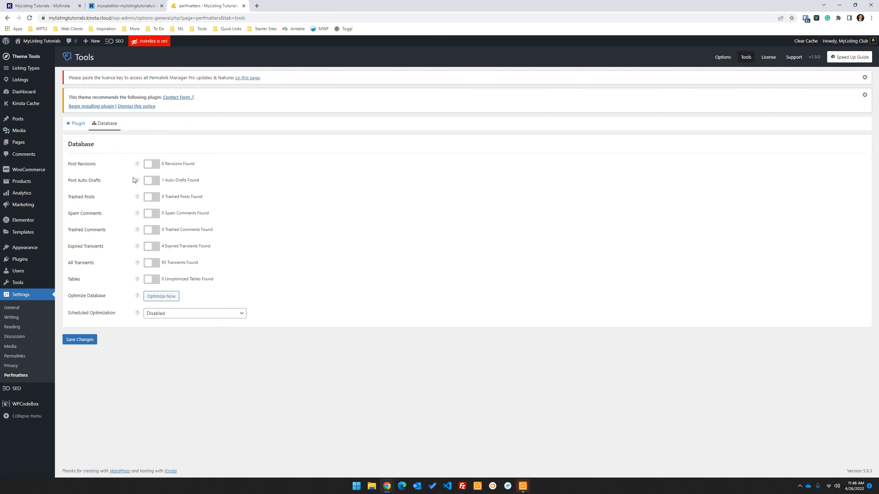
Step: Enable cleanup of post revisions, auto-drafts, trashed posts, spam and trashed comments, expired transients and all transients, leaving Tables off
{"action": "left_click", "coordinate": [155, 181]}
{"action": "left_click", "coordinate": [152, 231]}
{"action": "left_click", "coordinate": [152, 247]}
{"action": "left_click", "coordinate": [152, 263]}
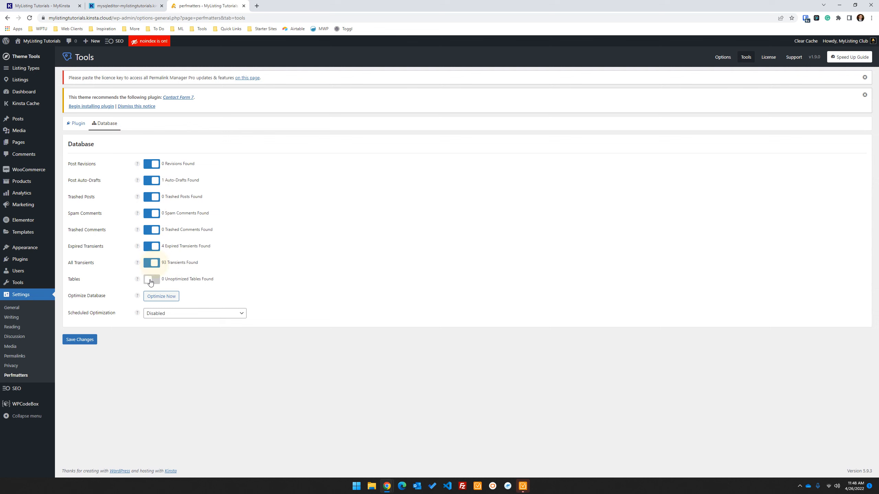
{"action": "double_click", "coordinate": [71, 281]}
{"action": "left_click", "coordinate": [371, 208]}
Step: Set the scheduled optimization to Weekly and save the Perfmatters database settings
{"action": "left_click", "coordinate": [166, 313]}
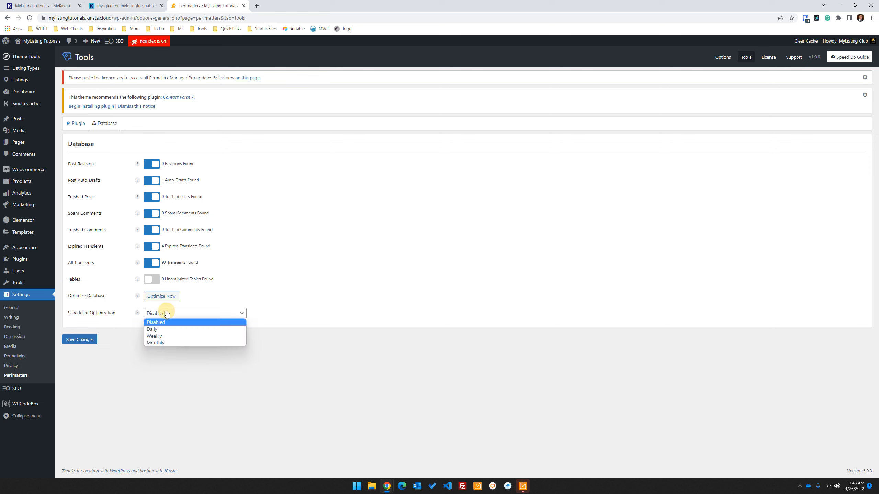
{"action": "left_click", "coordinate": [165, 338]}
{"action": "left_click", "coordinate": [255, 369]}
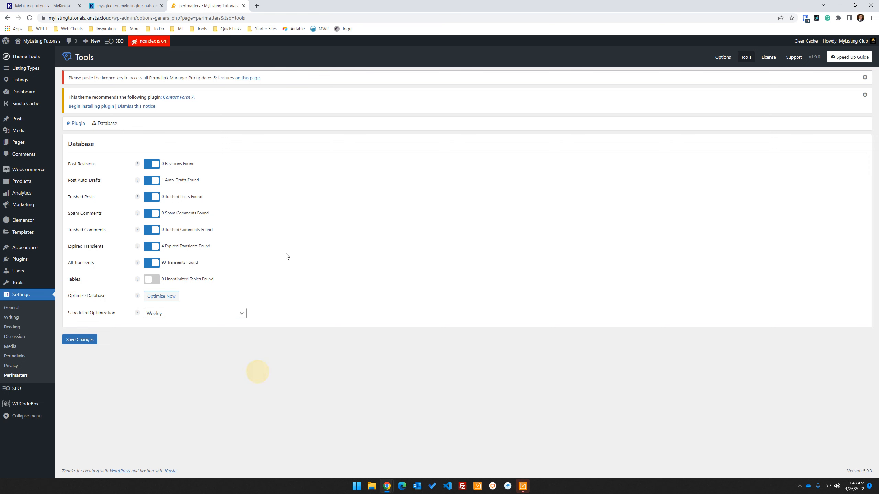
{"action": "left_click", "coordinate": [78, 340]}
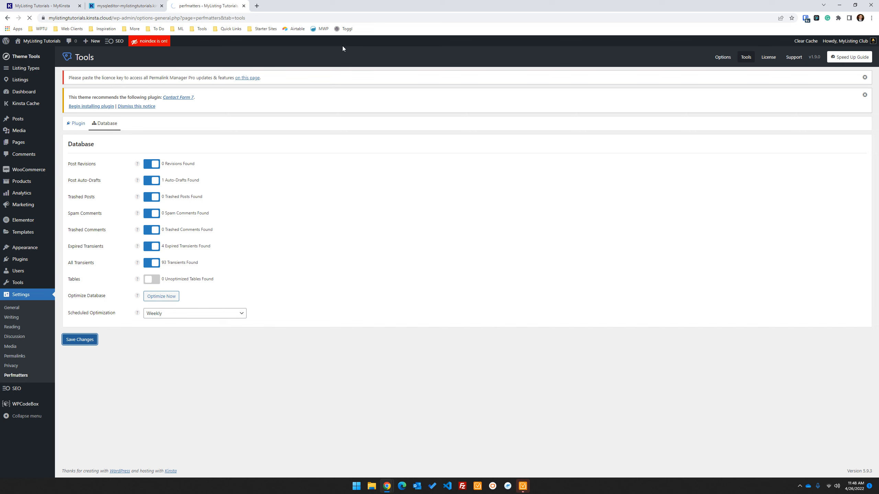
Step: Run the Perfmatters database optimization twice, accepting the permanent changes each time
{"action": "left_click", "coordinate": [161, 314]}
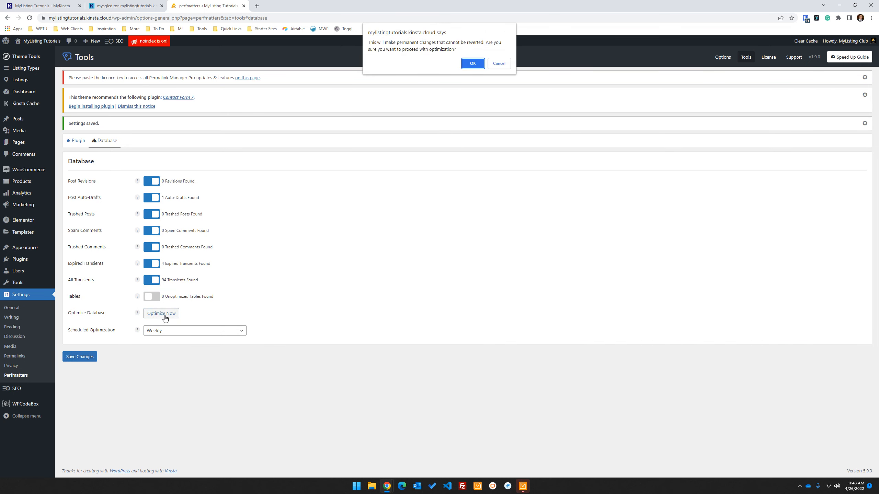
{"action": "left_click", "coordinate": [473, 64]}
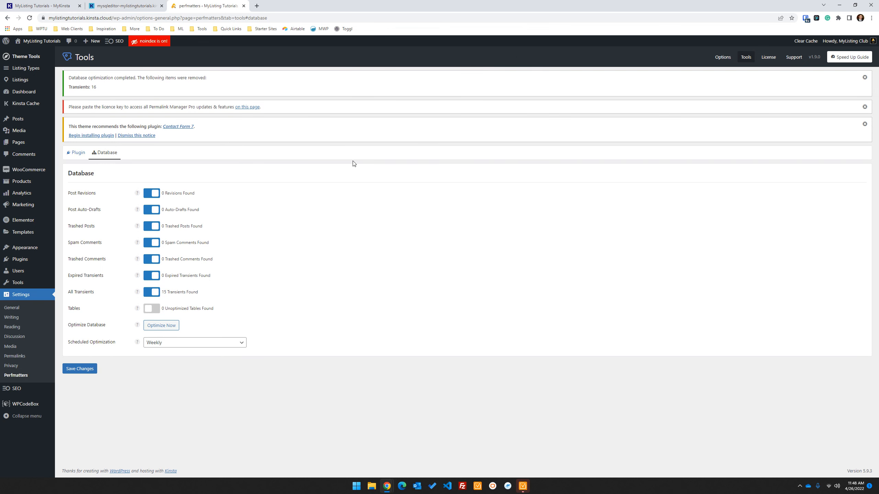
{"action": "left_click_drag", "start_coordinate": [106, 91], "coordinate": [67, 88]}
{"action": "left_click", "coordinate": [224, 421]}
{"action": "left_click", "coordinate": [161, 326]}
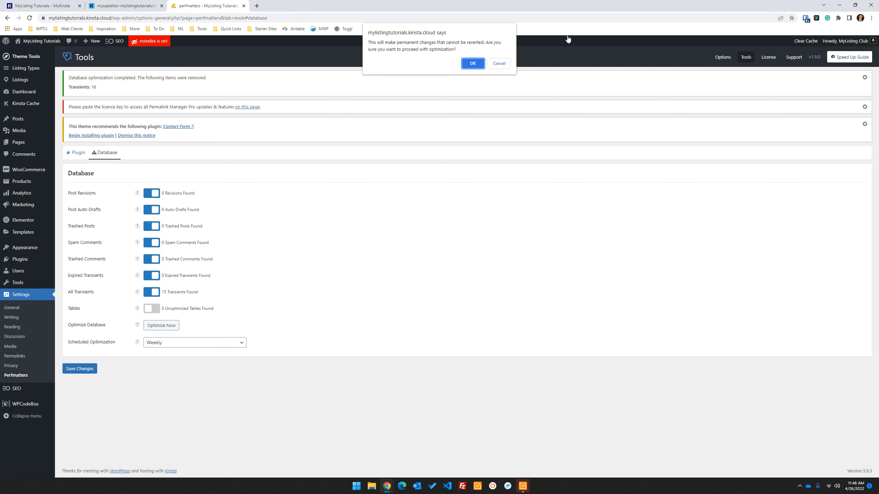
{"action": "left_click", "coordinate": [470, 66]}
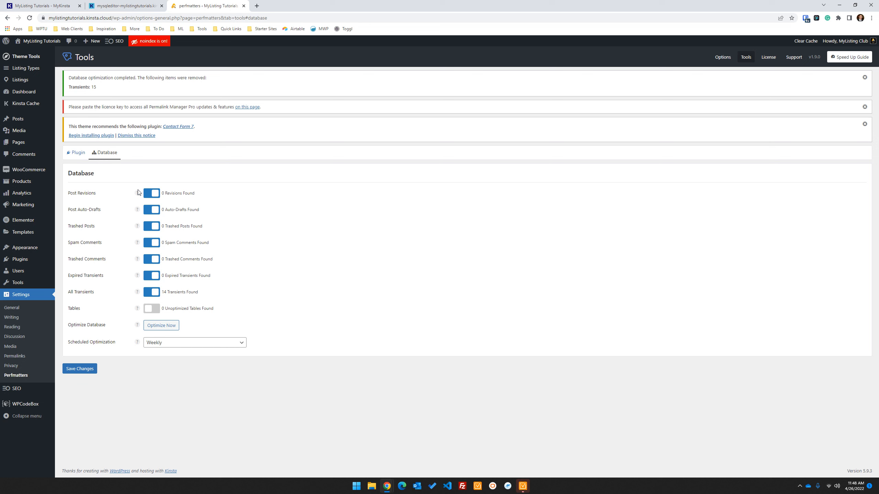
Step: Reload the wp_options listing in phpMyAdmin and filter its rows by "trans"
{"action": "left_click", "coordinate": [121, 6]}
{"action": "scroll", "coordinate": [295, 361], "scroll_direction": "down", "scroll_amount": 2}
{"action": "scroll", "coordinate": [295, 362], "scroll_direction": "up", "scroll_amount": 2}
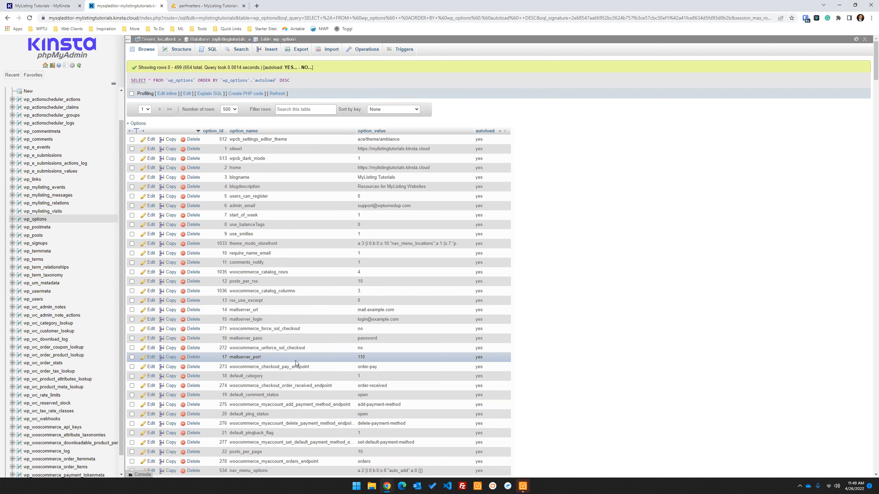
{"action": "left_click", "coordinate": [30, 18]}
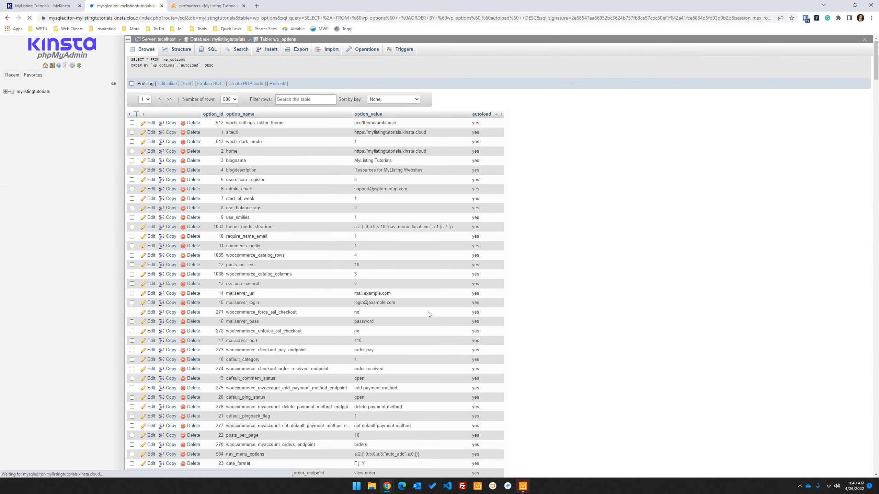
{"action": "scroll", "coordinate": [417, 281], "scroll_direction": "down", "scroll_amount": 5}
{"action": "scroll", "coordinate": [418, 283], "scroll_direction": "up", "scroll_amount": 5}
{"action": "left_click", "coordinate": [303, 110]}
{"action": "type", "text": "trans"}
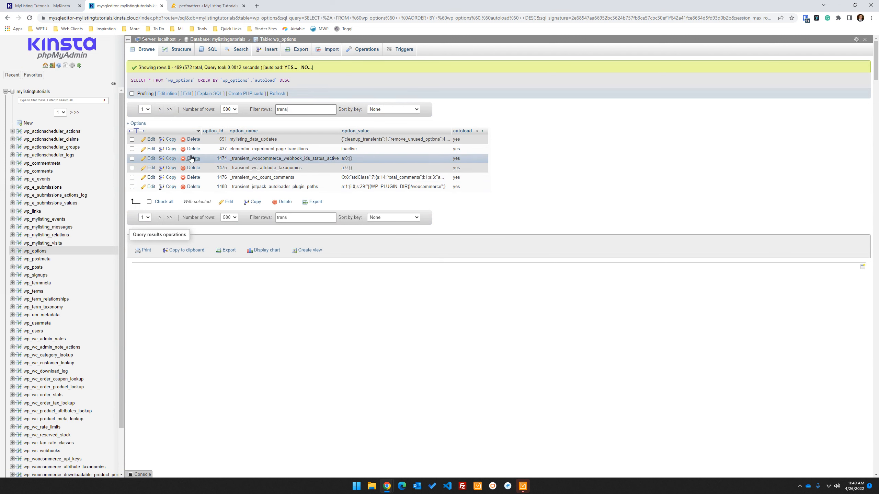
Step: Select the four filtered rows whose option names start with _transient_, and recheck the transients in Perfmatters
{"action": "left_click", "coordinate": [132, 139]}
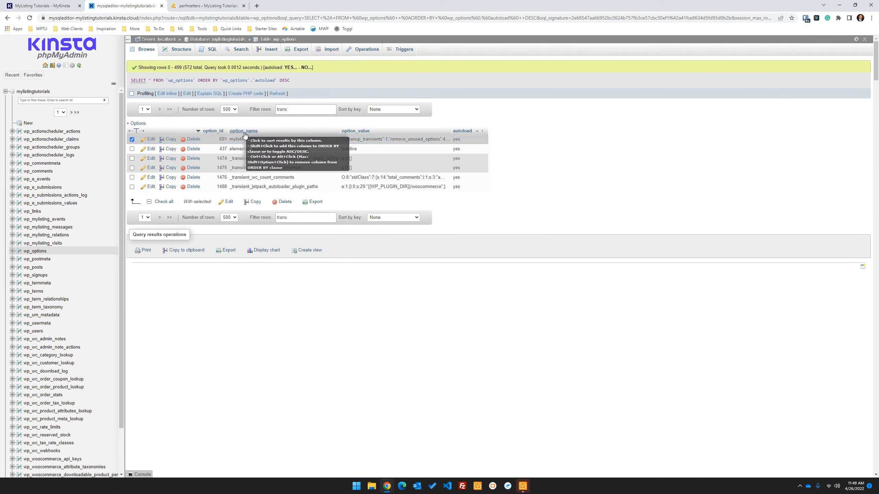
{"action": "left_click", "coordinate": [132, 140]}
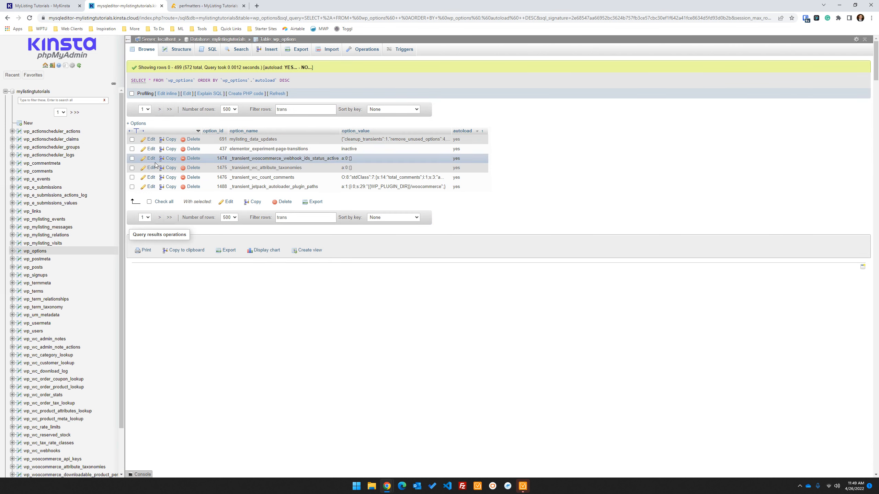
{"action": "left_click", "coordinate": [132, 158]}
{"action": "left_click", "coordinate": [132, 168]}
{"action": "left_click", "coordinate": [132, 177]}
{"action": "left_click", "coordinate": [131, 187]}
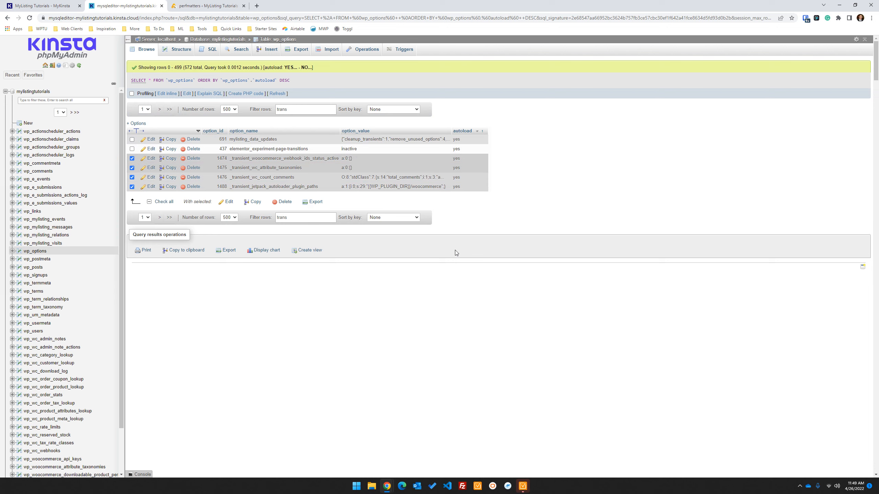
{"action": "left_click", "coordinate": [208, 6]}
{"action": "left_click", "coordinate": [140, 3]}
{"action": "left_click", "coordinate": [189, 4]}
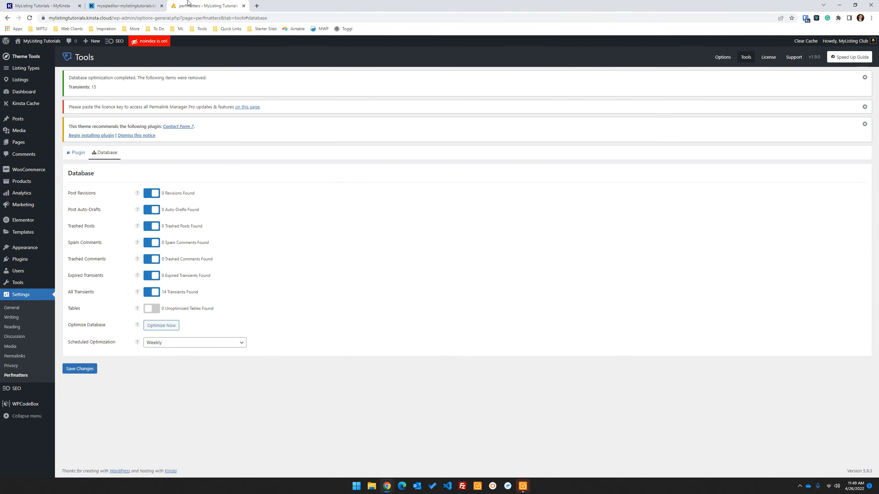
{"action": "left_click", "coordinate": [125, 4]}
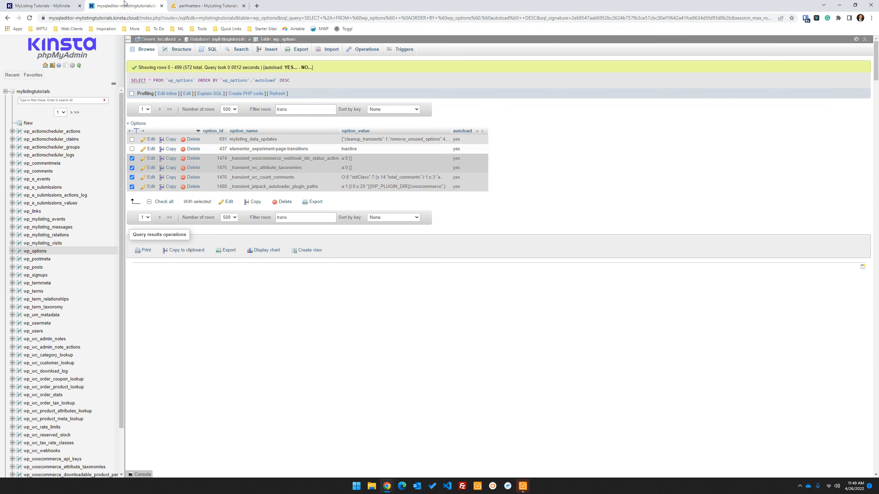